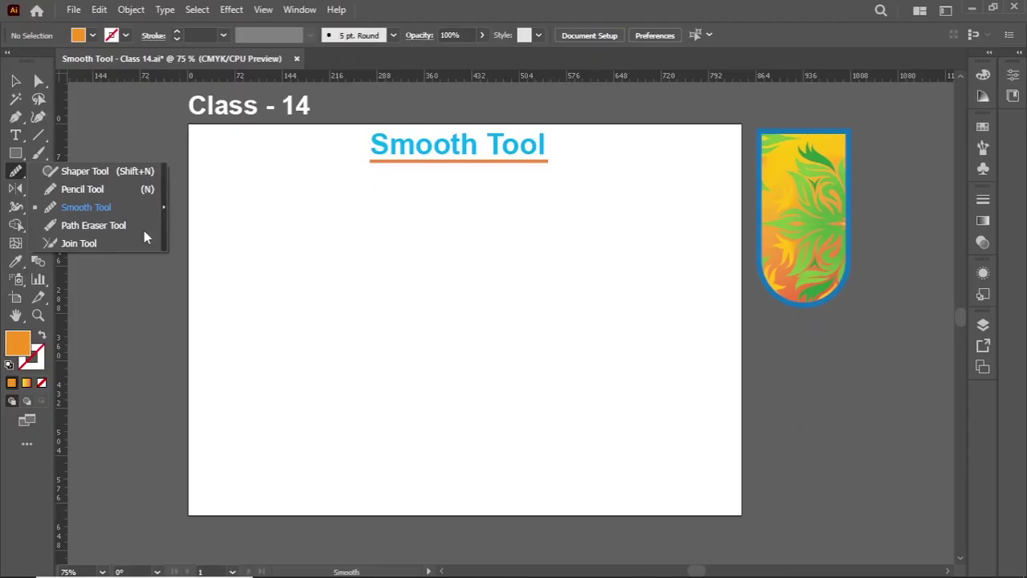
# Try two strokes with the Smooth tool on the empty artboard
pyautogui.click(79, 208)
pyautogui.moveTo(434, 232); pyautogui.dragTo(376, 320)
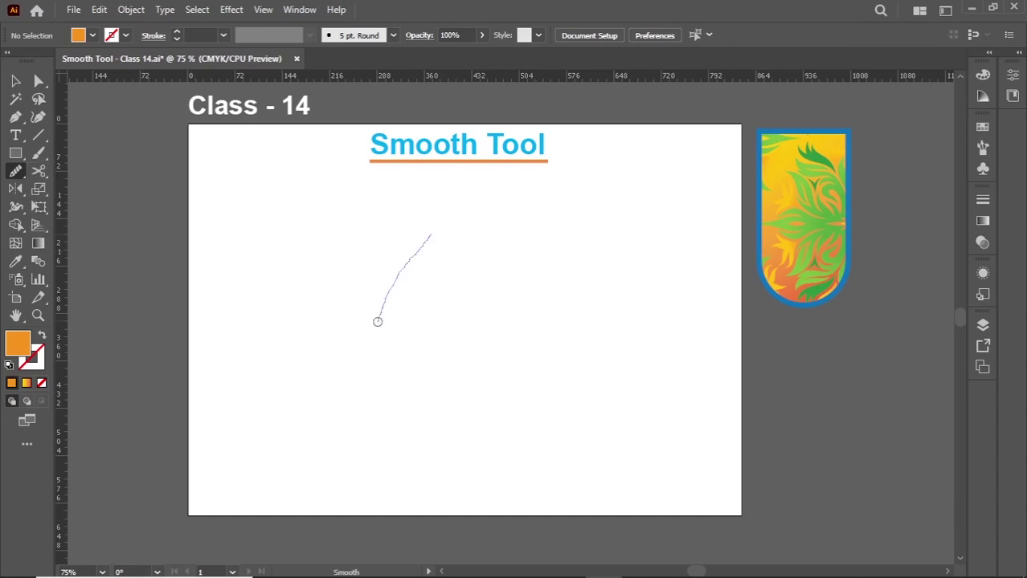
pyautogui.moveTo(501, 282)
pyautogui.mouseDown()
pyautogui.moveTo(408, 328)
pyautogui.moveTo(398, 263)
pyautogui.mouseUp()
# Draw a closed, curved leaf-like shape with a raised tip on the artboard using the Pen tool
pyautogui.press('p')
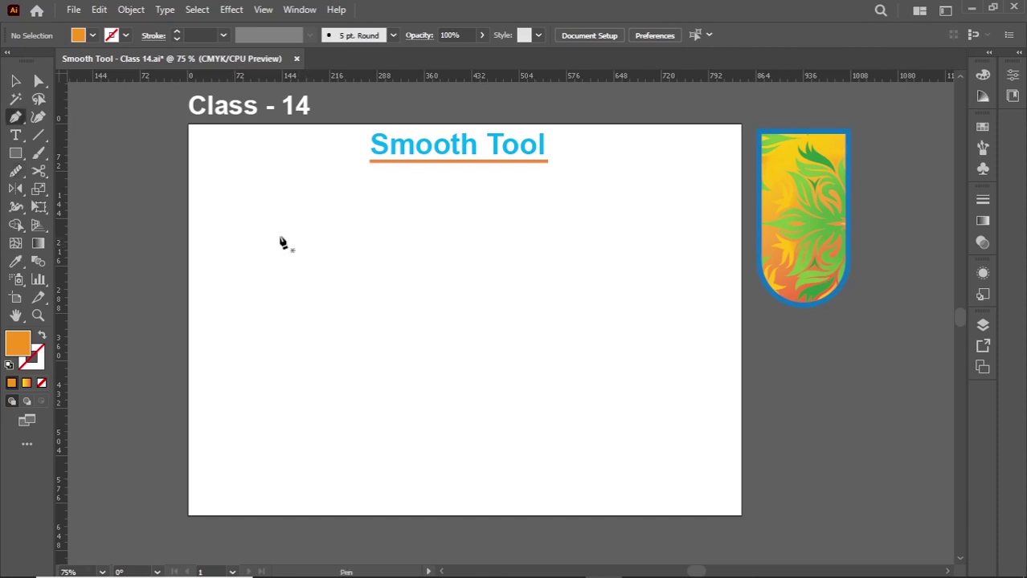
pyautogui.click(15, 119)
pyautogui.click(62, 115)
pyautogui.click(288, 290)
pyautogui.moveTo(406, 268); pyautogui.dragTo(471, 291)
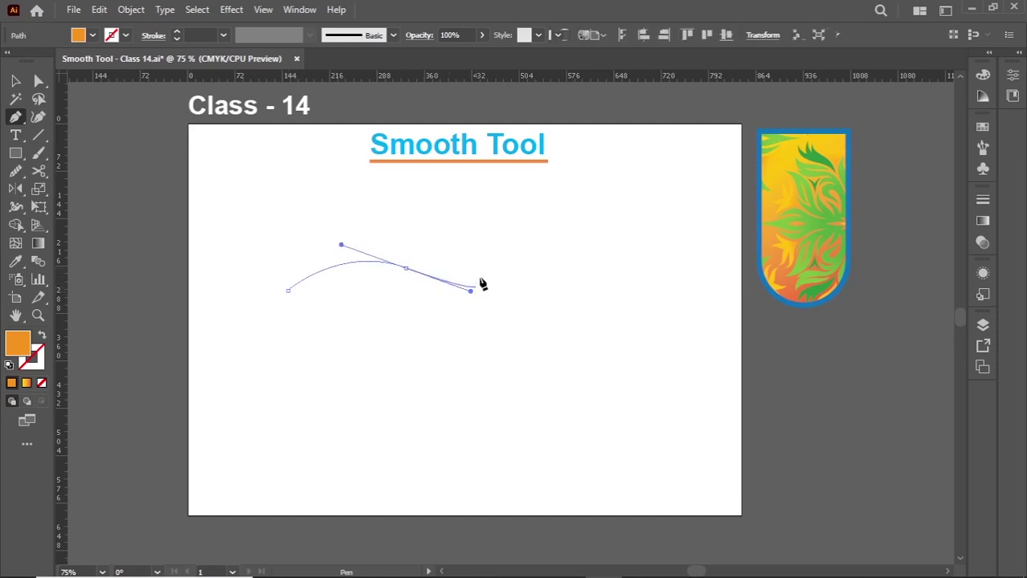
pyautogui.click(405, 268)
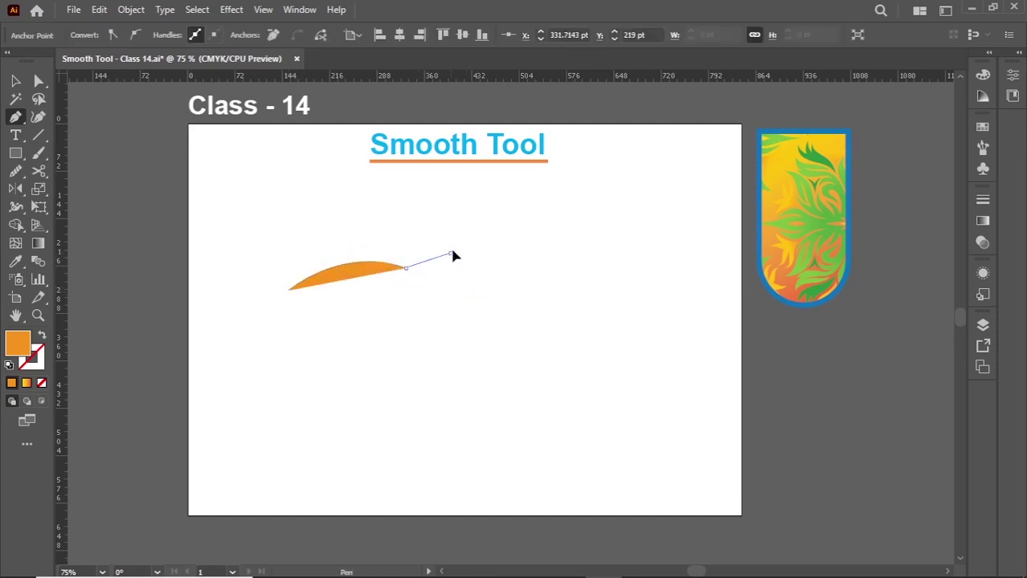
pyautogui.moveTo(450, 254); pyautogui.dragTo(273, 319)
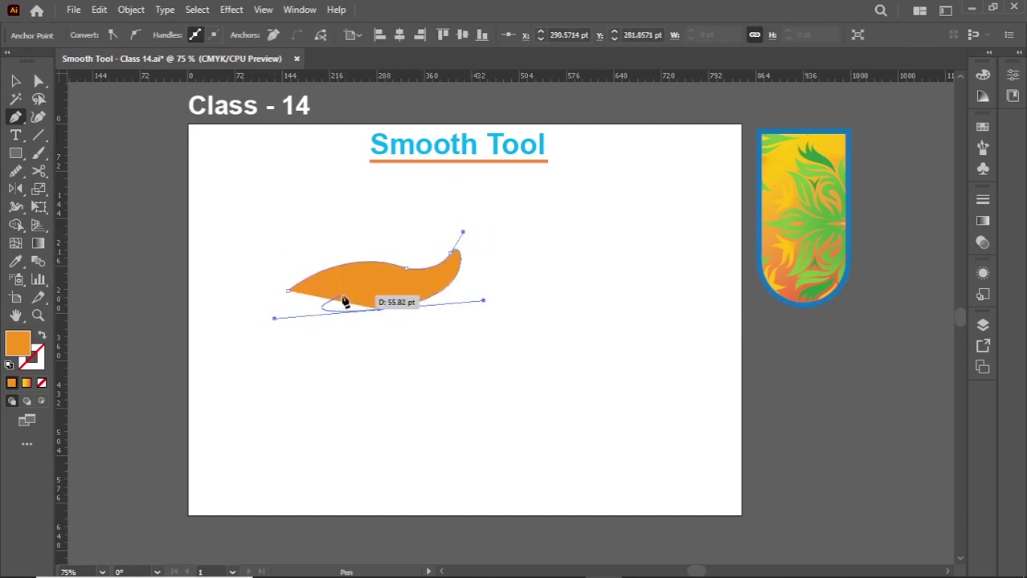
pyautogui.click(288, 291)
# Select the leaf-like shape and swap its fill and stroke, giving it an orange outline with no fill
pyautogui.click(15, 81)
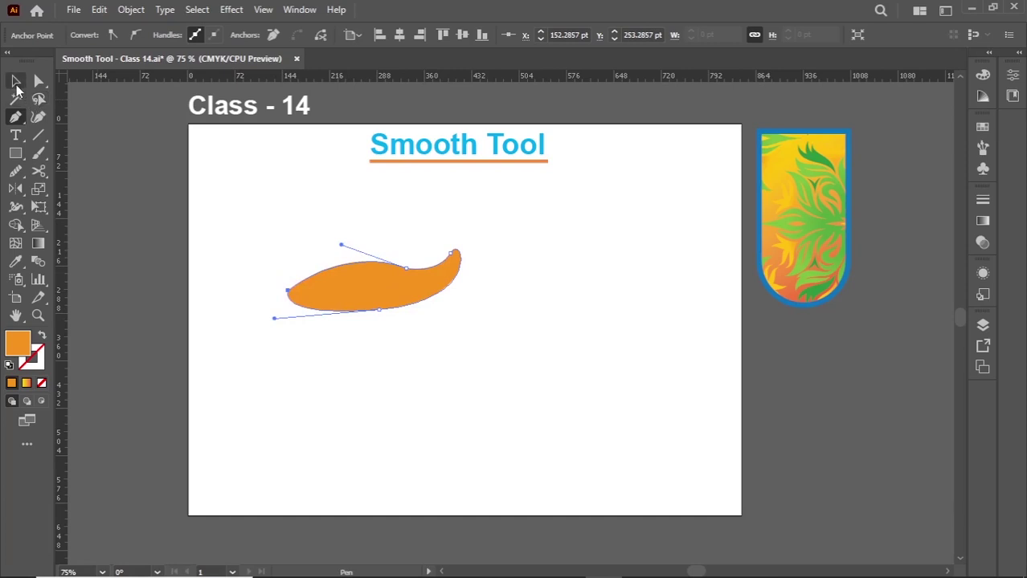
pyautogui.click(295, 218)
pyautogui.click(378, 286)
pyautogui.scroll(3, 378, 285)
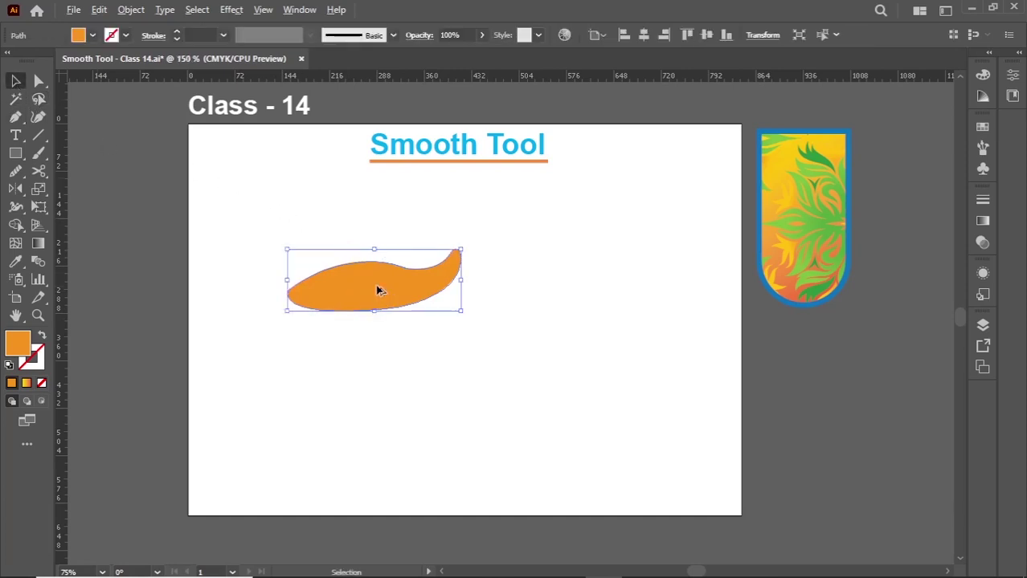
pyautogui.click(38, 82)
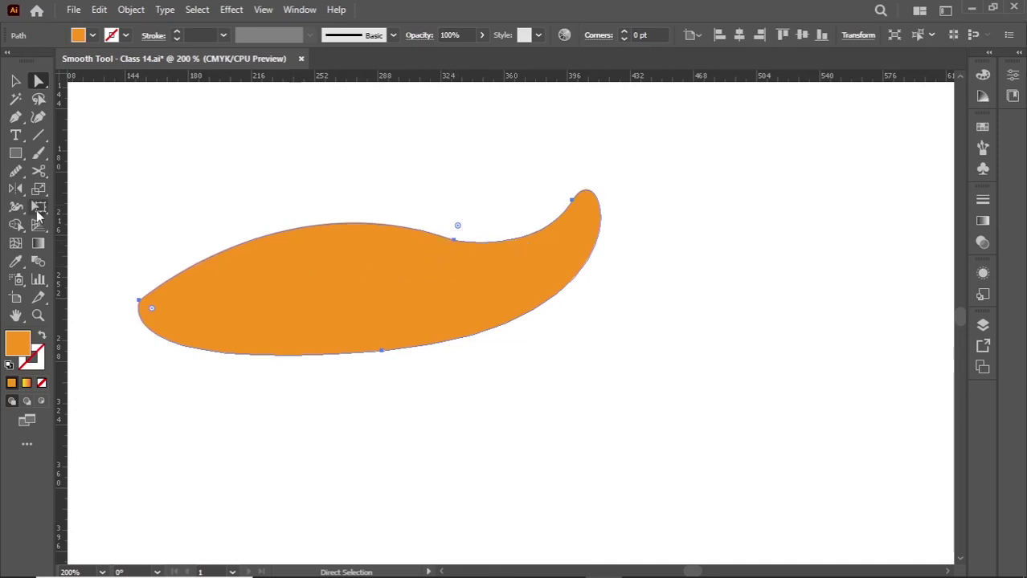
pyautogui.click(43, 336)
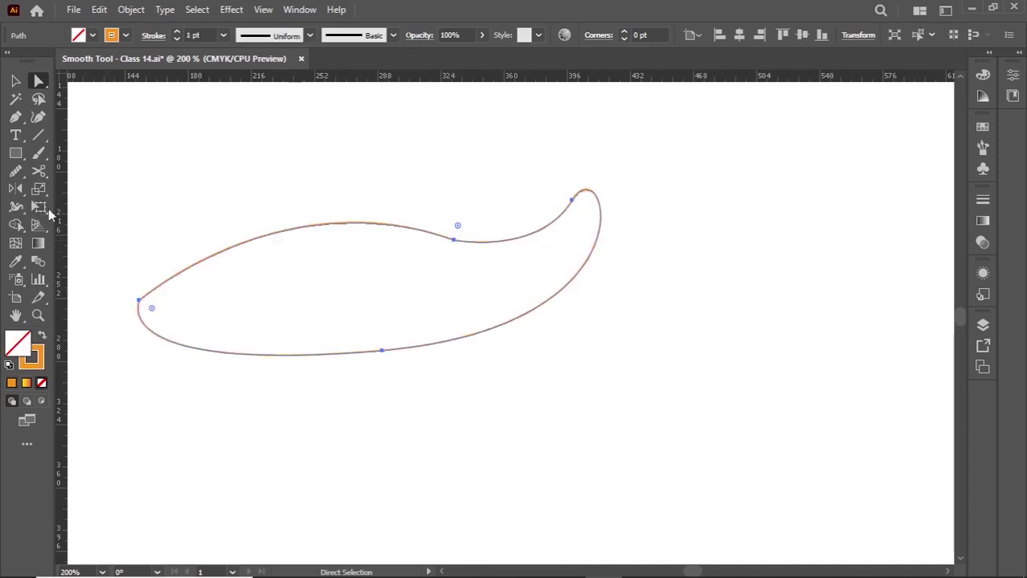
# Smooth the dip along the leaf-like shape's upper edge with the Smooth tool
pyautogui.moveTo(15, 171); pyautogui.dragTo(62, 209)
pyautogui.scroll(4, 143, 304)
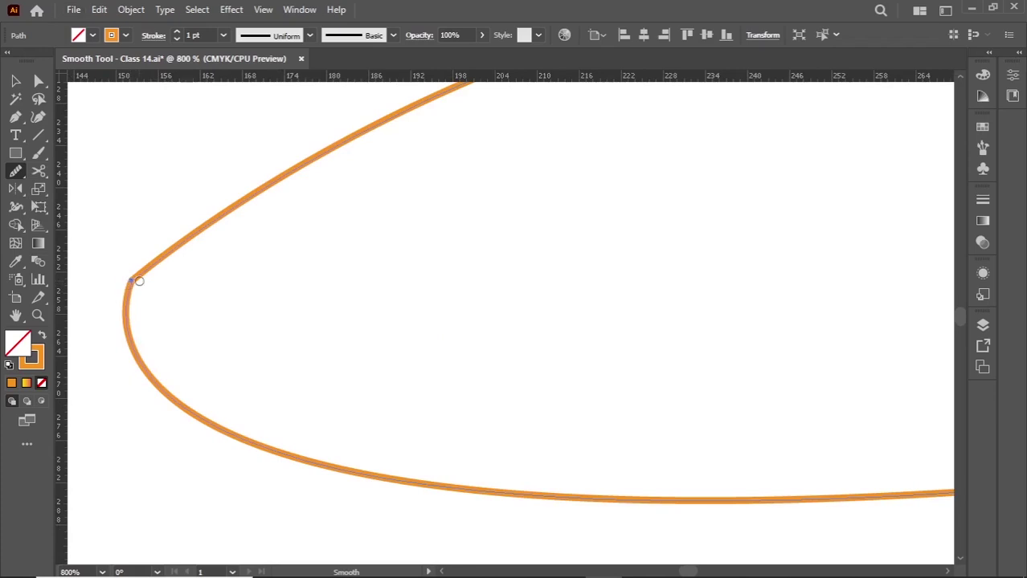
pyautogui.scroll(-3, 139, 281)
pyautogui.moveTo(608, 185); pyautogui.dragTo(546, 227)
pyautogui.hotkey('alt', 'space')
pyautogui.scroll(1, 559, 240)
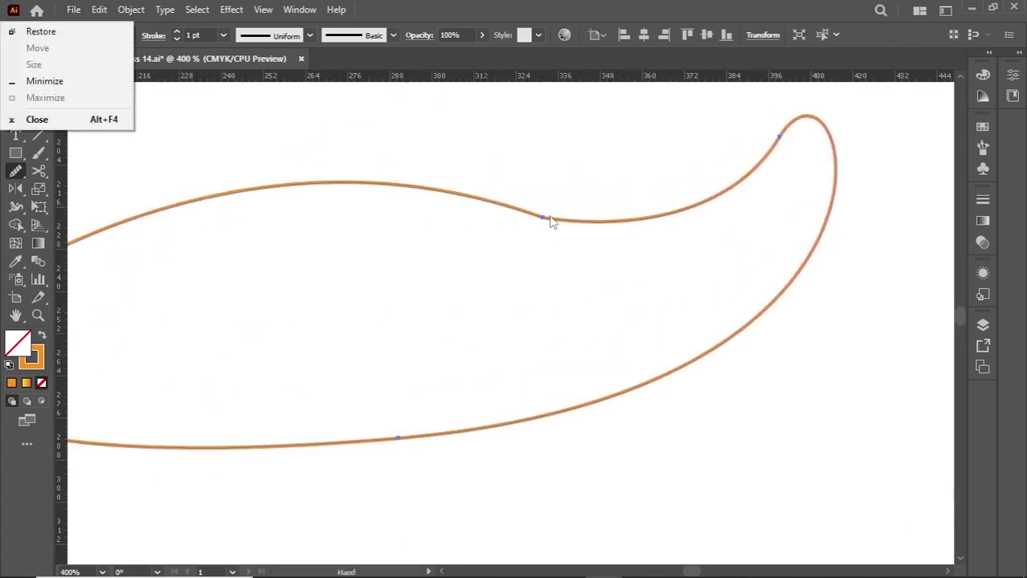
pyautogui.click(547, 208)
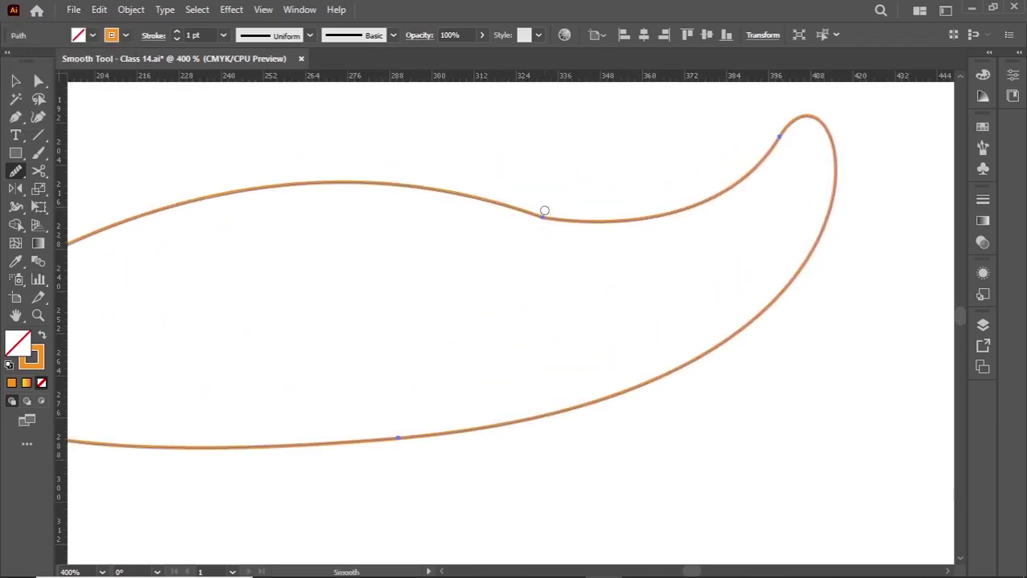
pyautogui.press('ctrl')
pyautogui.moveTo(16, 171); pyautogui.dragTo(89, 204)
pyautogui.moveTo(550, 218)
pyautogui.mouseDown()
pyautogui.moveTo(602, 220)
pyautogui.moveTo(572, 228)
pyautogui.mouseUp()
pyautogui.moveTo(704, 200); pyautogui.dragTo(655, 220)
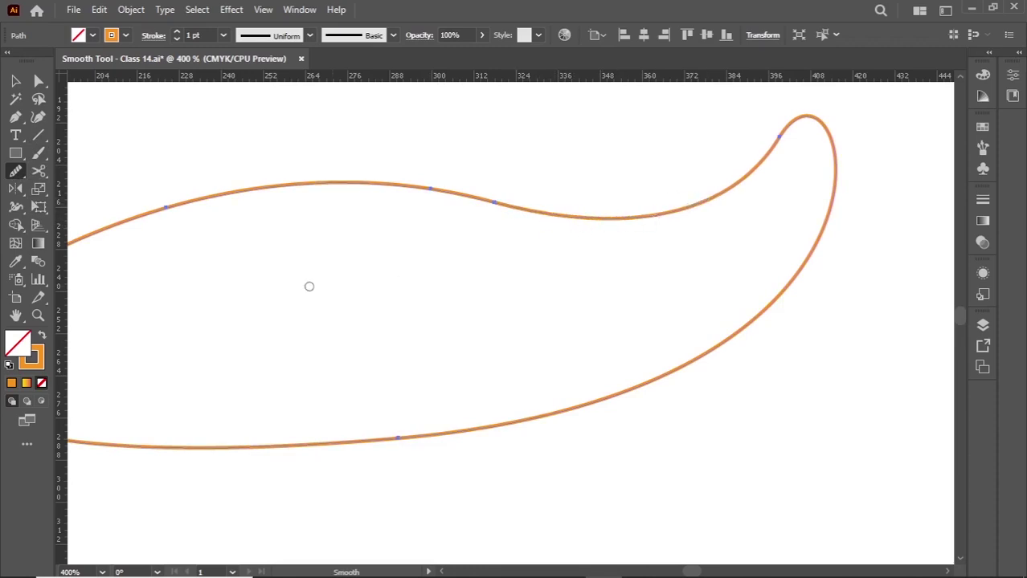
# Smooth the sharp corner at the leaf-like shape's left end and its adjoining edges with repeated Smooth tool strokes
pyautogui.moveTo(280, 292); pyautogui.dragTo(553, 241)
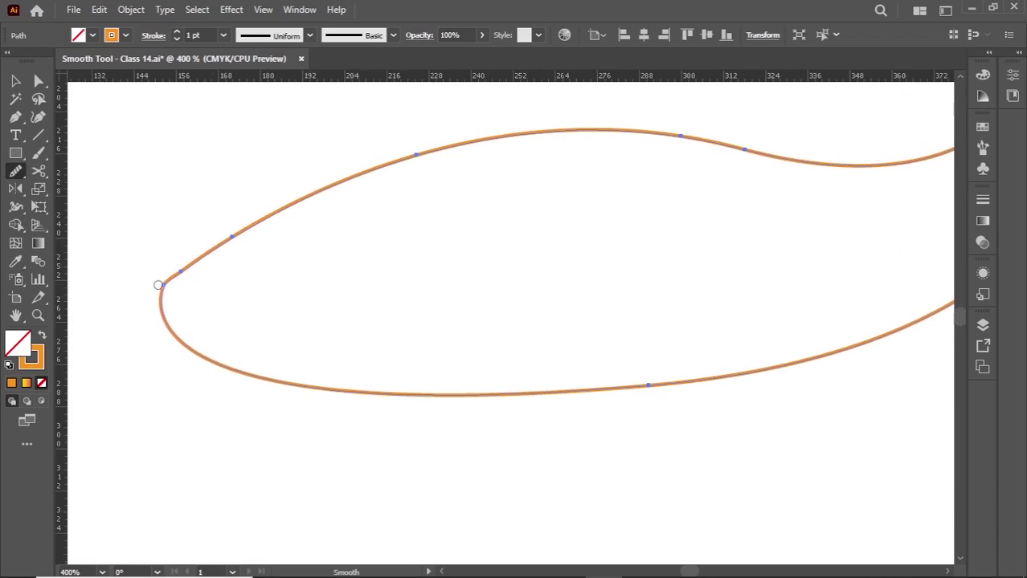
pyautogui.scroll(1, 177, 286)
pyautogui.scroll(1, 180, 291)
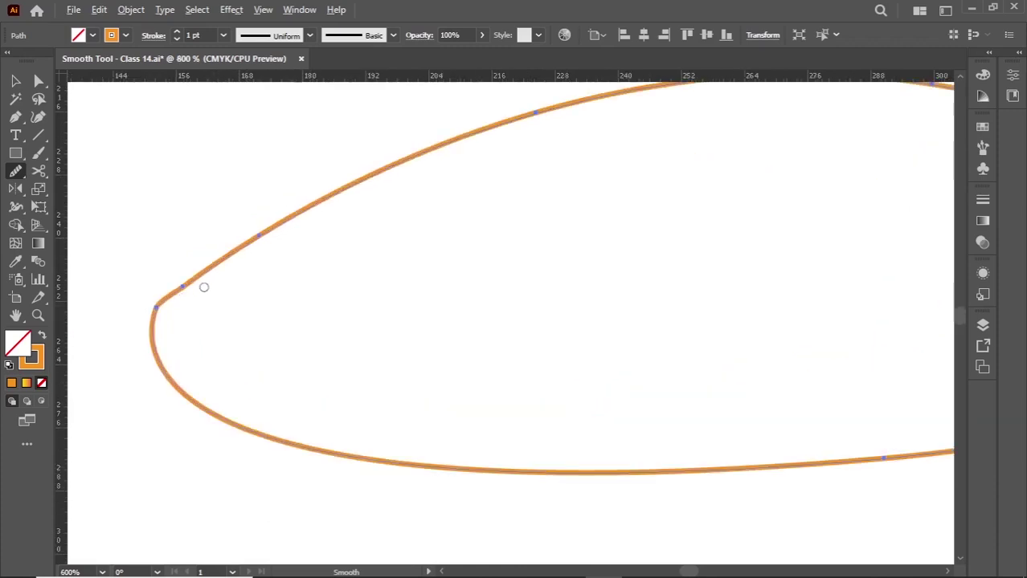
pyautogui.scroll(1, 204, 287)
pyautogui.click(15, 171)
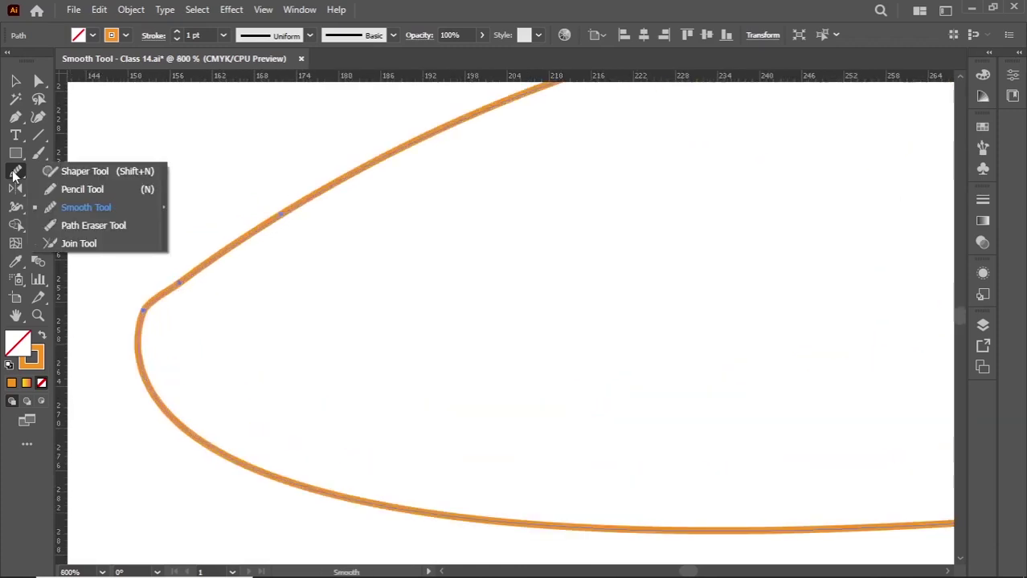
pyautogui.click(68, 209)
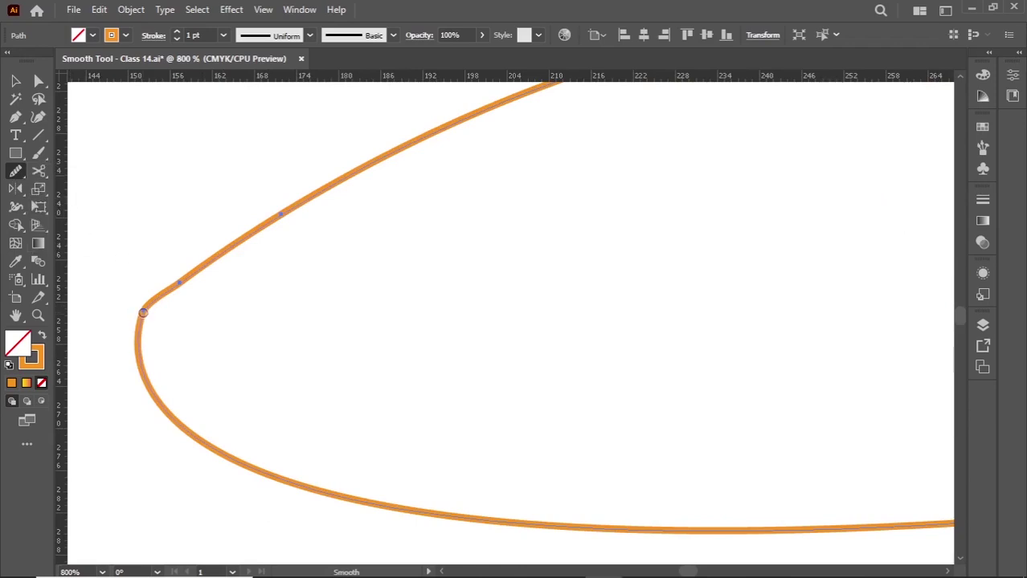
pyautogui.moveTo(186, 278)
pyautogui.mouseDown()
pyautogui.moveTo(140, 321)
pyautogui.moveTo(148, 304)
pyautogui.moveTo(192, 276)
pyautogui.mouseUp()
pyautogui.moveTo(150, 306)
pyautogui.mouseDown()
pyautogui.moveTo(138, 339)
pyautogui.moveTo(169, 293)
pyautogui.mouseUp()
pyautogui.moveTo(161, 292); pyautogui.dragTo(167, 289)
pyautogui.moveTo(223, 254)
pyautogui.mouseDown()
pyautogui.moveTo(288, 211)
pyautogui.moveTo(263, 236)
pyautogui.moveTo(165, 280)
pyautogui.mouseUp()
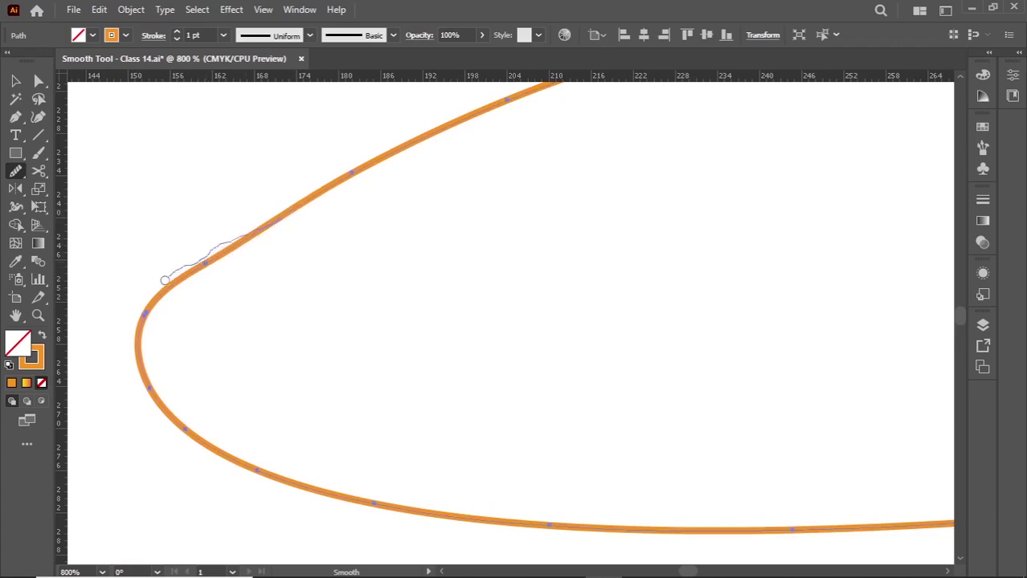
pyautogui.moveTo(141, 319); pyautogui.dragTo(171, 324)
# Select the smoothed leaf-like outline and delete it from the artboard
pyautogui.scroll(-1, 193, 319)
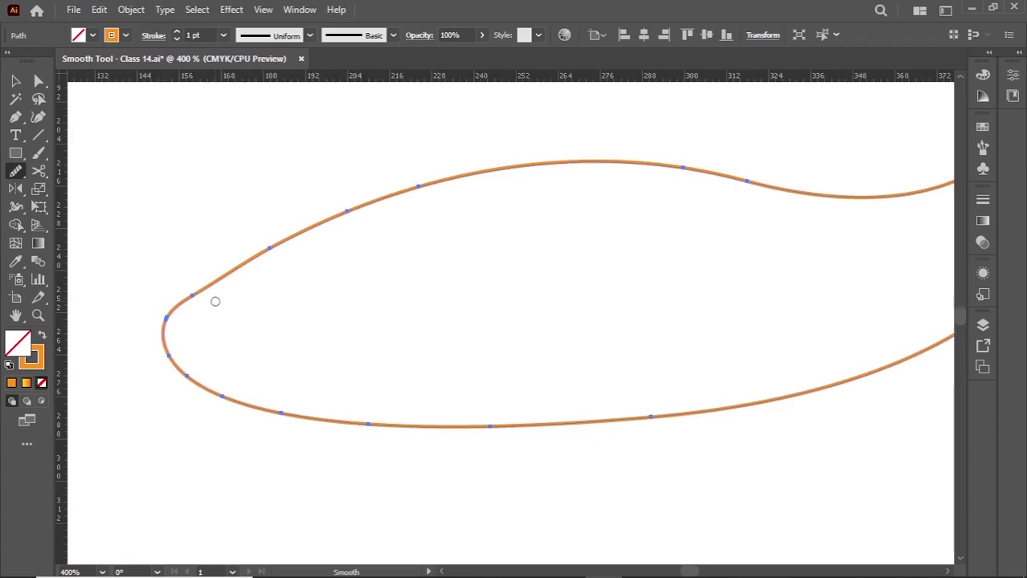
pyautogui.scroll(-1, 241, 288)
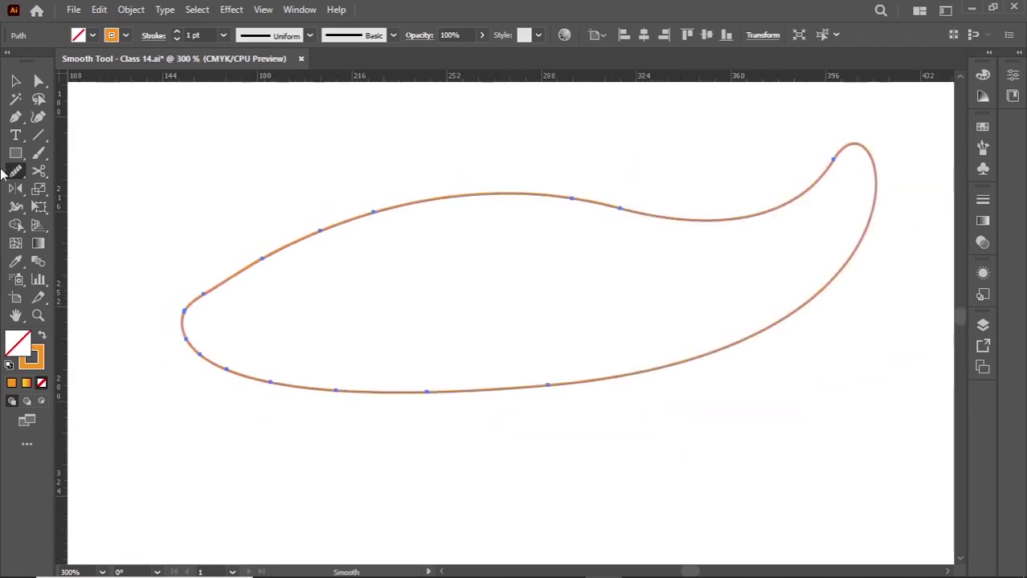
pyautogui.moveTo(16, 175); pyautogui.dragTo(68, 207)
pyautogui.click(16, 81)
pyautogui.scroll(-1, 276, 198)
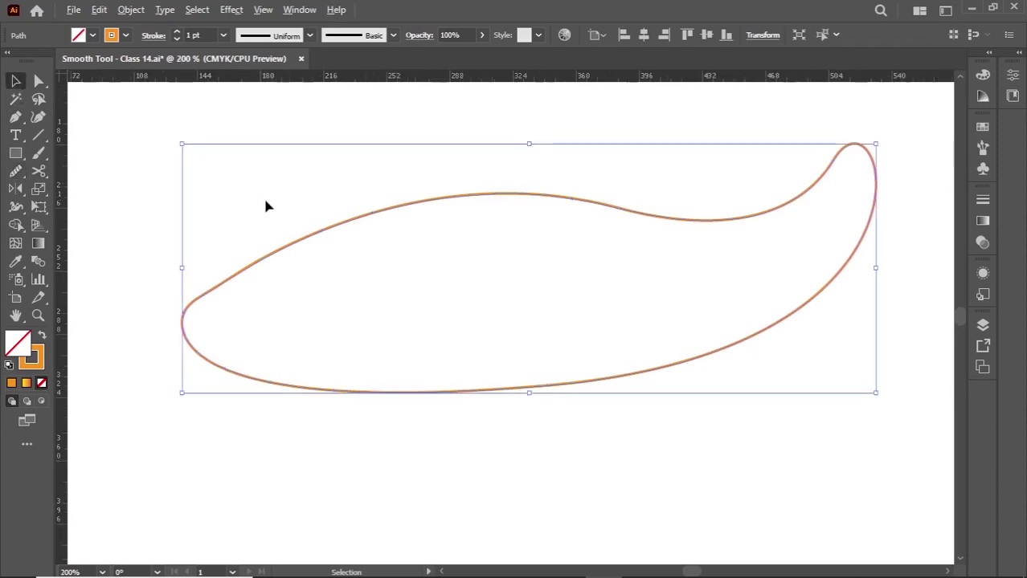
pyautogui.moveTo(282, 207); pyautogui.dragTo(382, 312)
pyautogui.press('Delete')
# Draw an open S-shaped curve with a small hook at its lower end using the Pencil tool, and deselect it
pyautogui.moveTo(17, 176); pyautogui.dragTo(72, 189)
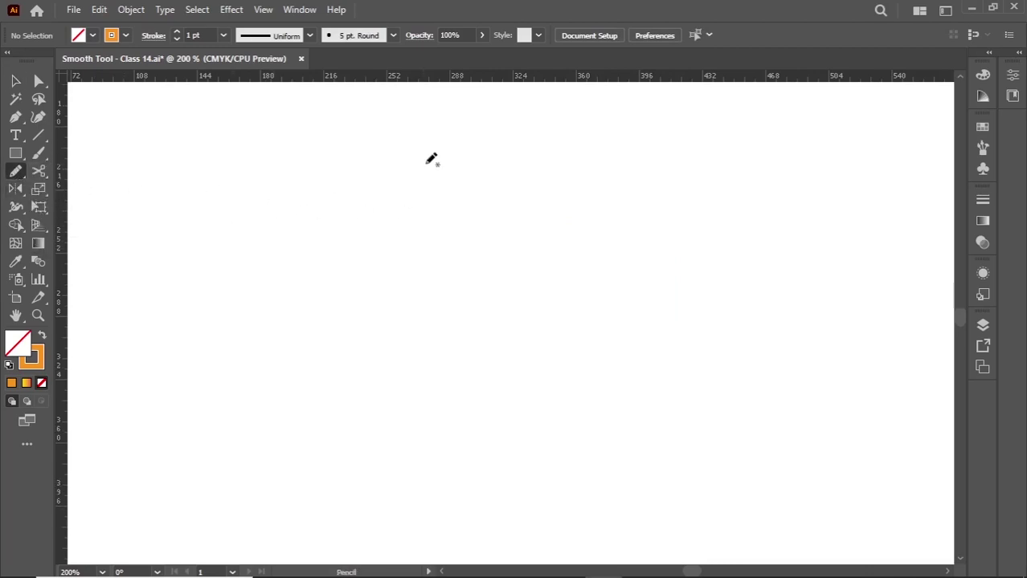
pyautogui.moveTo(440, 138)
pyautogui.mouseDown()
pyautogui.moveTo(384, 157)
pyautogui.moveTo(386, 236)
pyautogui.moveTo(448, 301)
pyautogui.moveTo(436, 375)
pyautogui.moveTo(345, 392)
pyautogui.mouseUp()
pyautogui.click(13, 81)
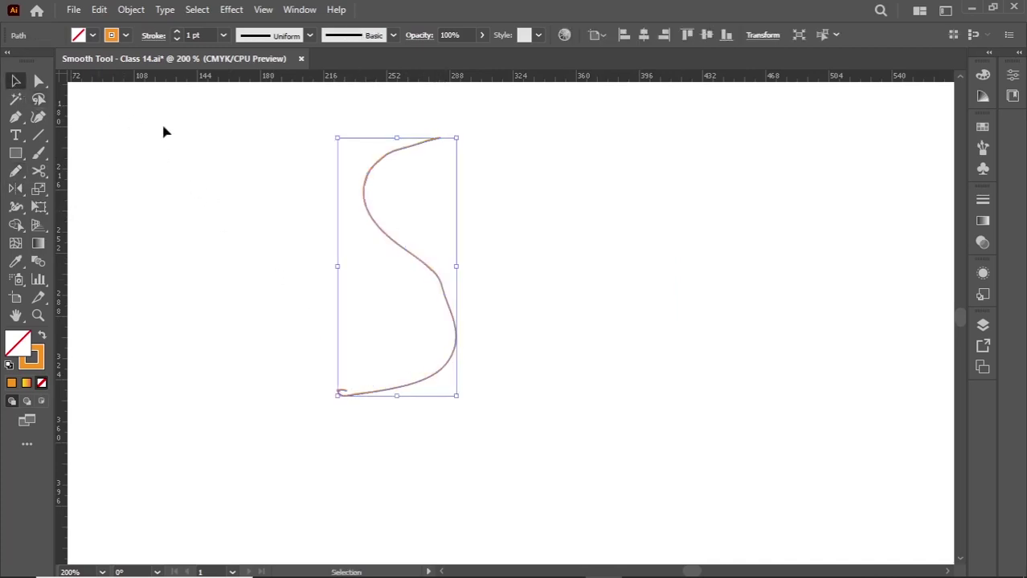
pyautogui.click(267, 156)
# Select the S-shaped path and smooth the kink in its middle bend with several Smooth tool strokes
pyautogui.scroll(1, 290, 167)
pyautogui.moveTo(349, 205); pyautogui.dragTo(309, 205)
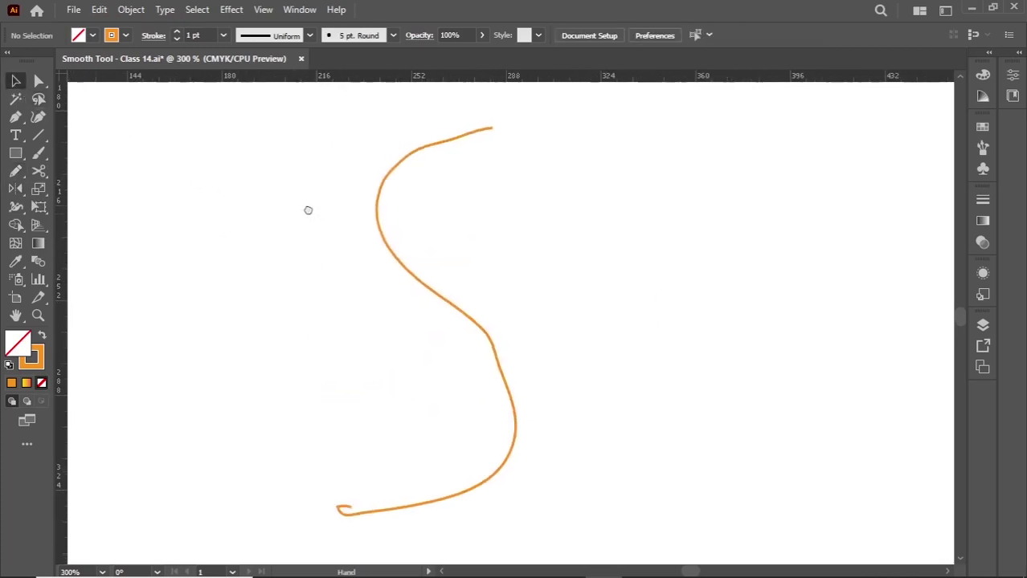
pyautogui.moveTo(348, 150); pyautogui.dragTo(472, 282)
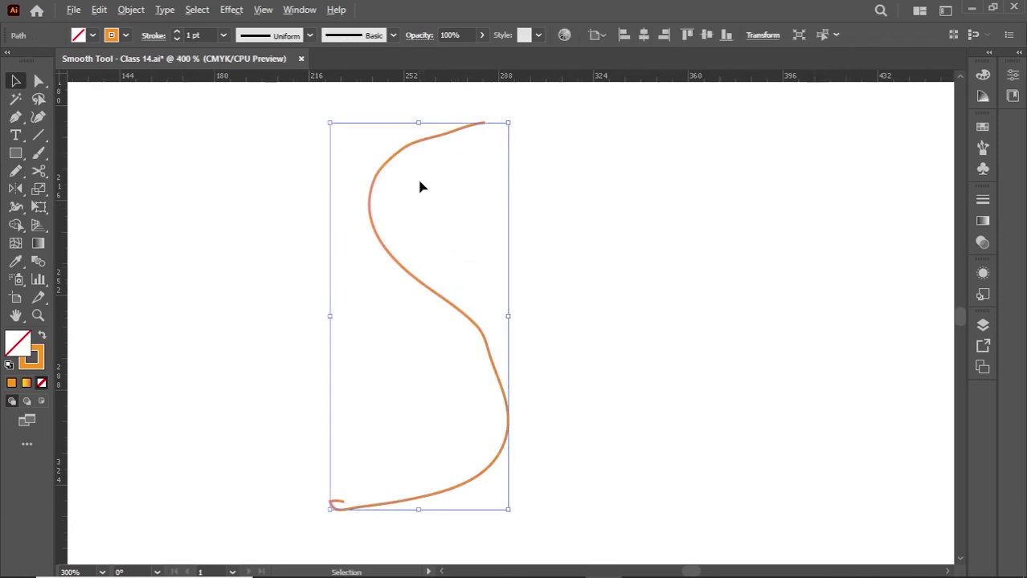
pyautogui.scroll(1, 419, 186)
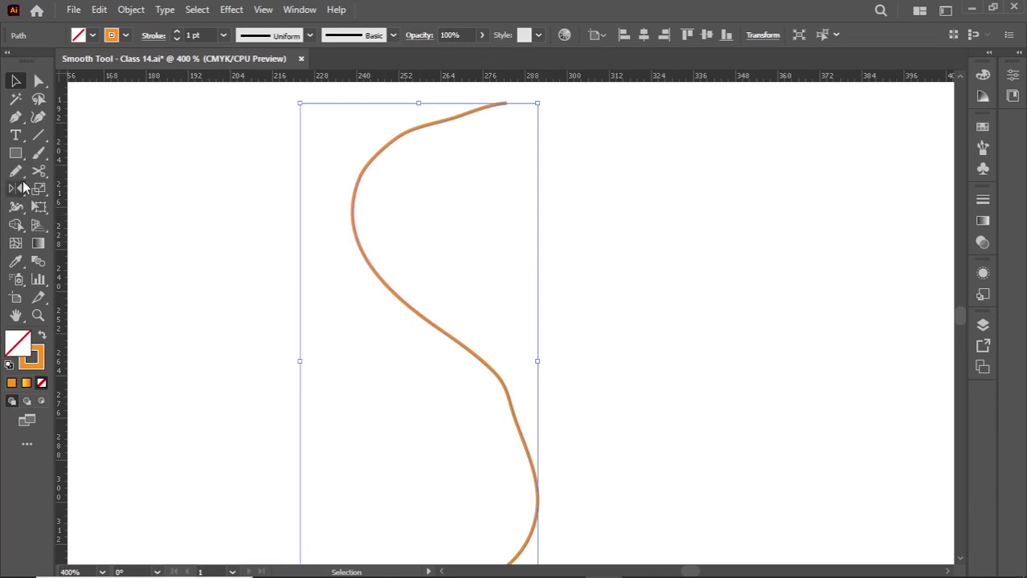
pyautogui.moveTo(16, 171); pyautogui.dragTo(52, 193)
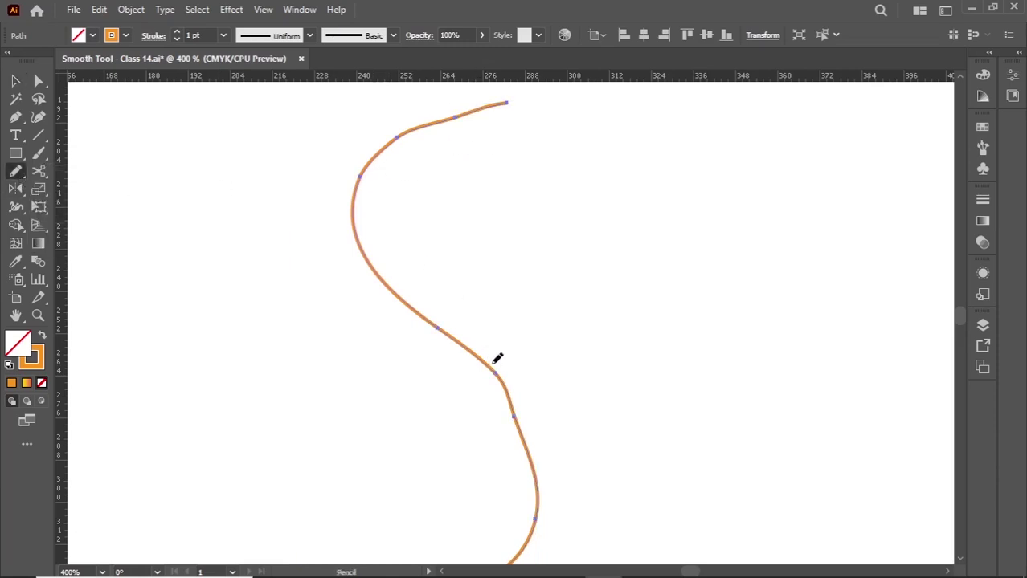
pyautogui.scroll(-3, 493, 275)
pyautogui.hscroll(1, 482, 241)
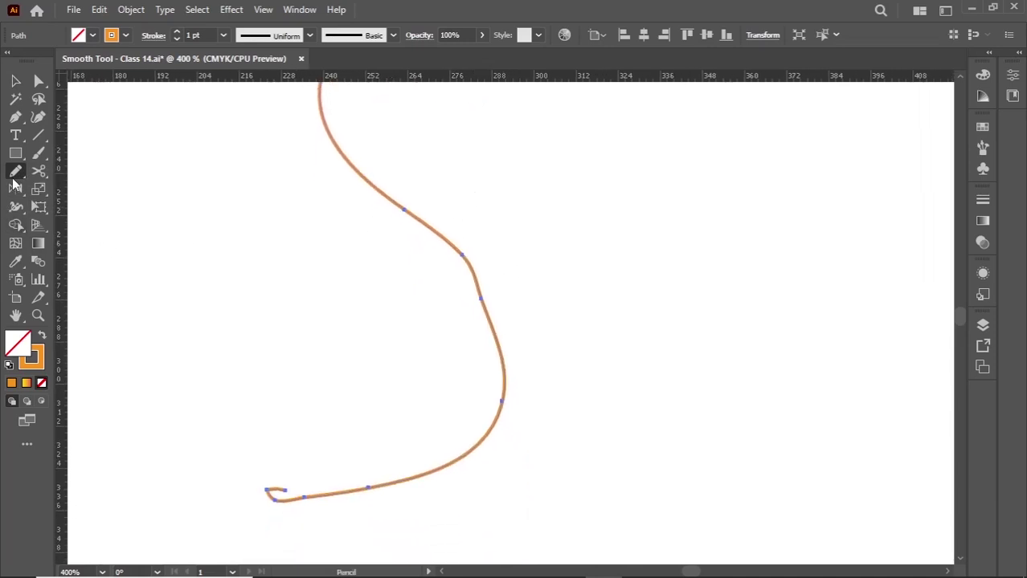
pyautogui.click(14, 176)
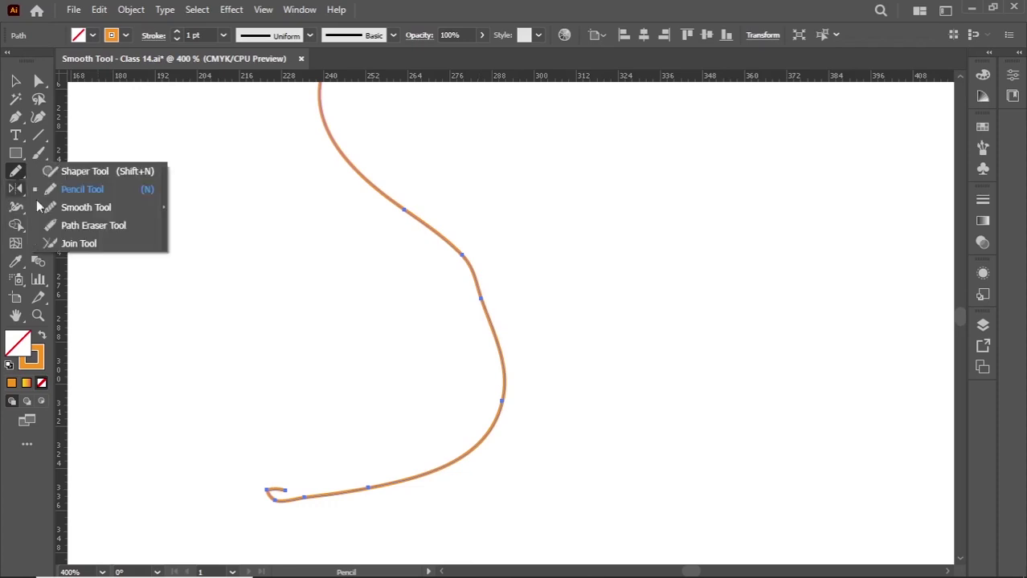
pyautogui.click(84, 209)
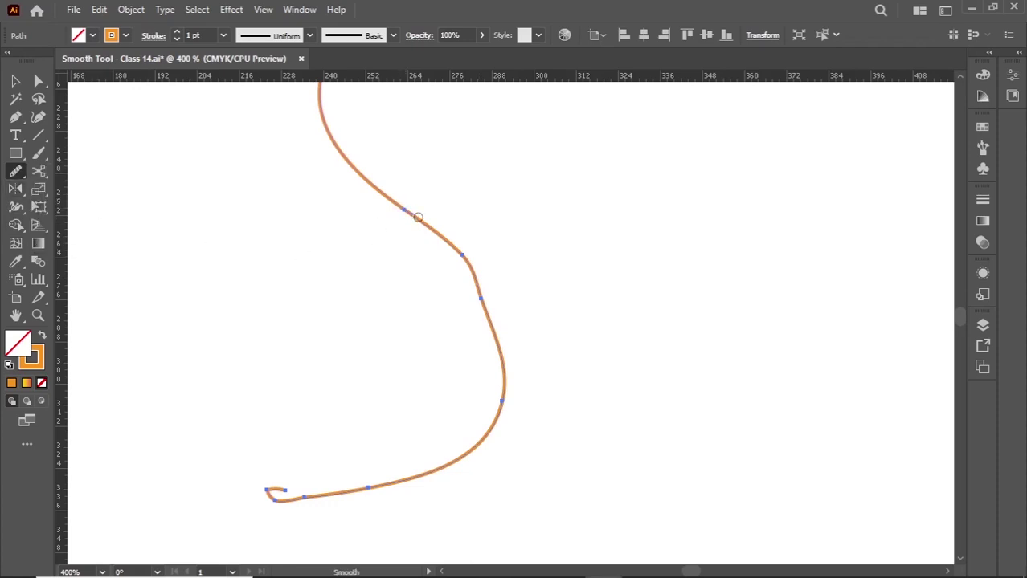
pyautogui.moveTo(418, 217)
pyautogui.mouseDown()
pyautogui.moveTo(465, 253)
pyautogui.moveTo(483, 298)
pyautogui.mouseUp()
pyautogui.moveTo(463, 258)
pyautogui.mouseDown()
pyautogui.moveTo(500, 347)
pyautogui.moveTo(462, 262)
pyautogui.moveTo(488, 294)
pyautogui.mouseUp()
pyautogui.moveTo(408, 214); pyautogui.dragTo(479, 275)
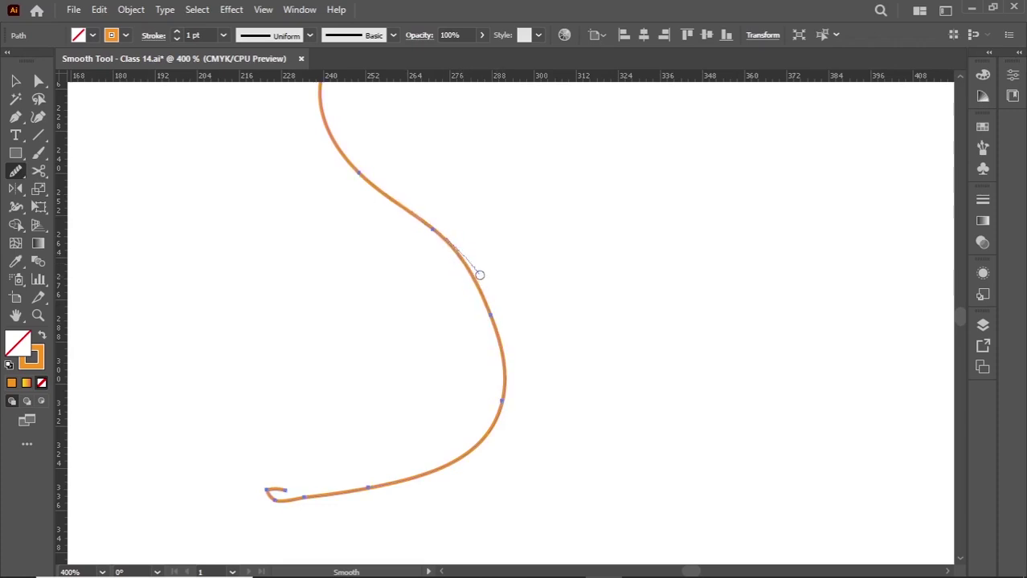
# Reselect the S-shaped path and round off the small hook at its lower end with the Smooth tool
pyautogui.click(15, 80)
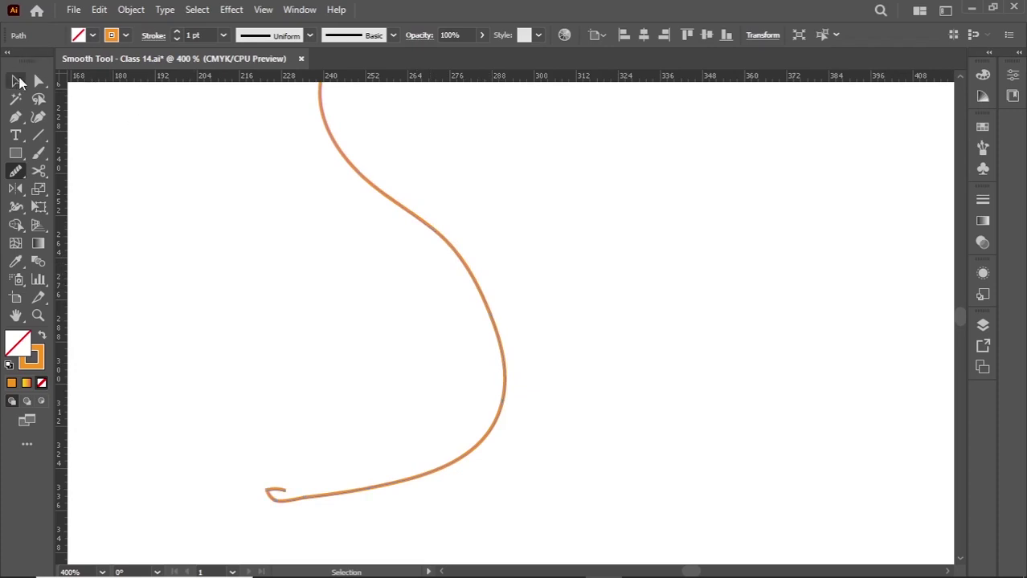
pyautogui.click(177, 211)
pyautogui.moveTo(442, 166); pyautogui.dragTo(360, 323)
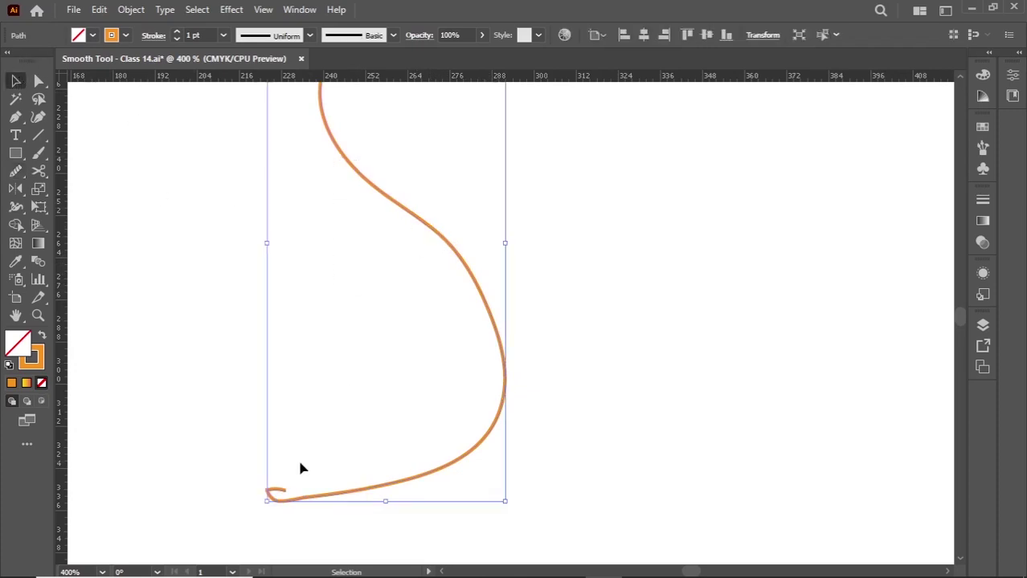
pyautogui.scroll(3, 300, 461)
pyautogui.moveTo(298, 440); pyautogui.dragTo(365, 206)
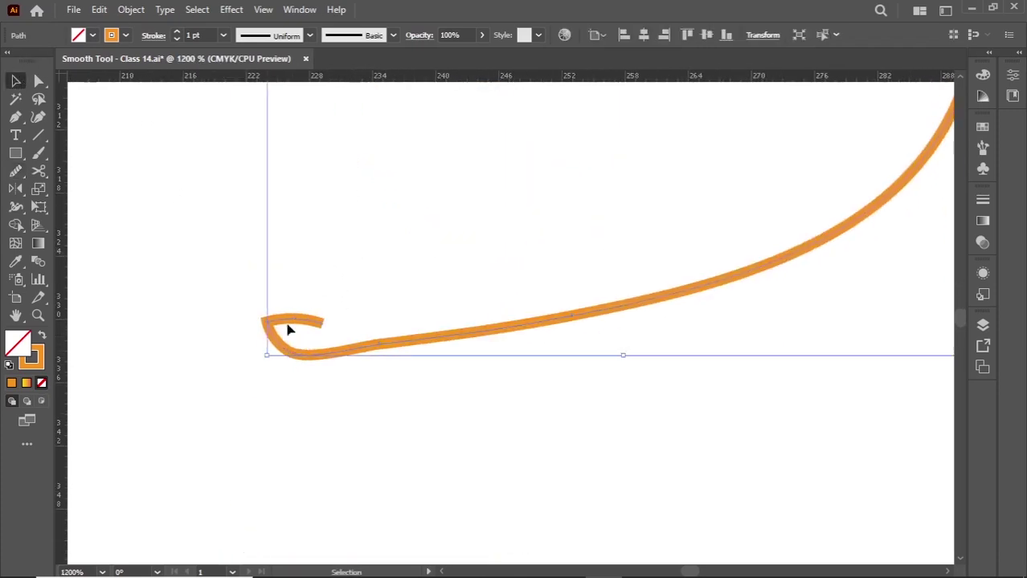
pyautogui.click(16, 172)
pyautogui.moveTo(293, 369)
pyautogui.mouseDown()
pyautogui.moveTo(401, 349)
pyautogui.moveTo(319, 355)
pyautogui.moveTo(326, 336)
pyautogui.moveTo(273, 320)
pyautogui.moveTo(257, 337)
pyautogui.moveTo(282, 314)
pyautogui.moveTo(266, 328)
pyautogui.moveTo(322, 323)
pyautogui.mouseUp()
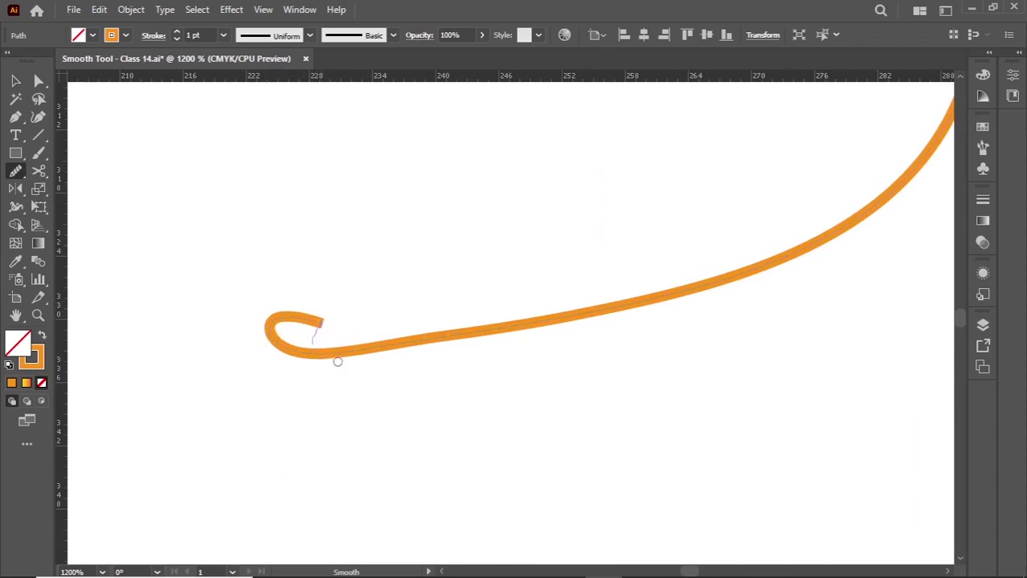
# Smooth the lower end of the S-shaped path just beyond its hook with another Smooth tool stroke
pyautogui.moveTo(337, 362)
pyautogui.mouseDown()
pyautogui.moveTo(435, 337)
pyautogui.moveTo(360, 358)
pyautogui.moveTo(388, 332)
pyautogui.mouseUp()
pyautogui.scroll(-3, 411, 320)
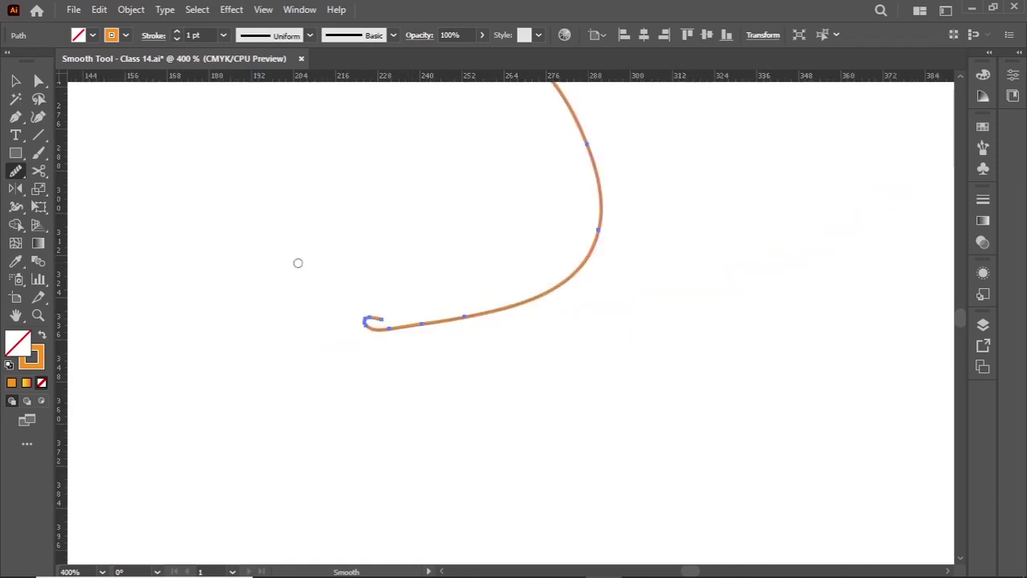
pyautogui.scroll(-2, 297, 263)
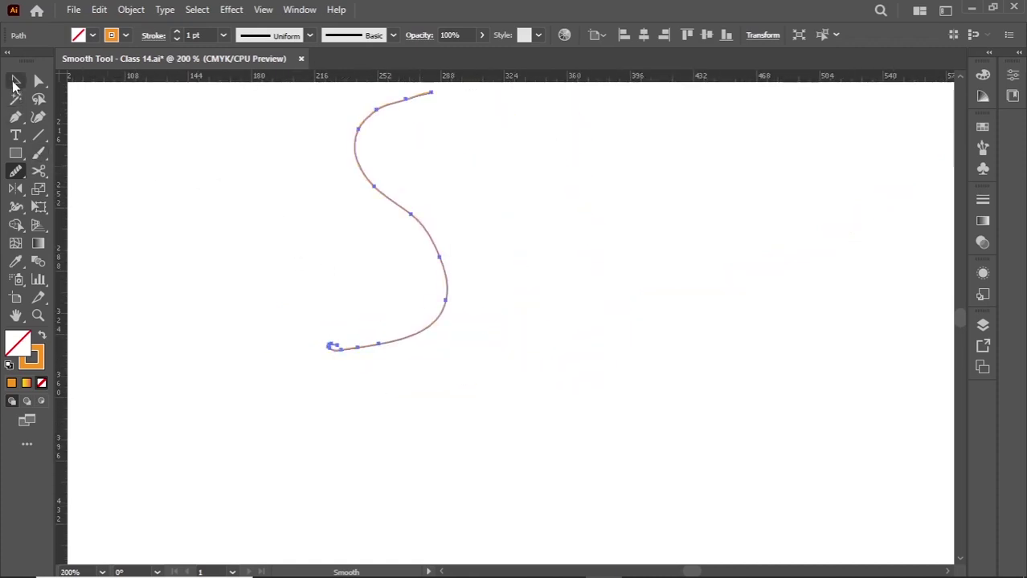
# Reselect the S-shaped path, smooth its upper bend with the Smooth tool, and deselect it
pyautogui.click(14, 81)
pyautogui.moveTo(224, 174)
pyautogui.mouseDown()
pyautogui.moveTo(281, 215)
pyautogui.moveTo(396, 185)
pyautogui.moveTo(326, 410)
pyautogui.moveTo(341, 413)
pyautogui.mouseUp()
pyautogui.scroll(5, 396, 173)
pyautogui.click(14, 174)
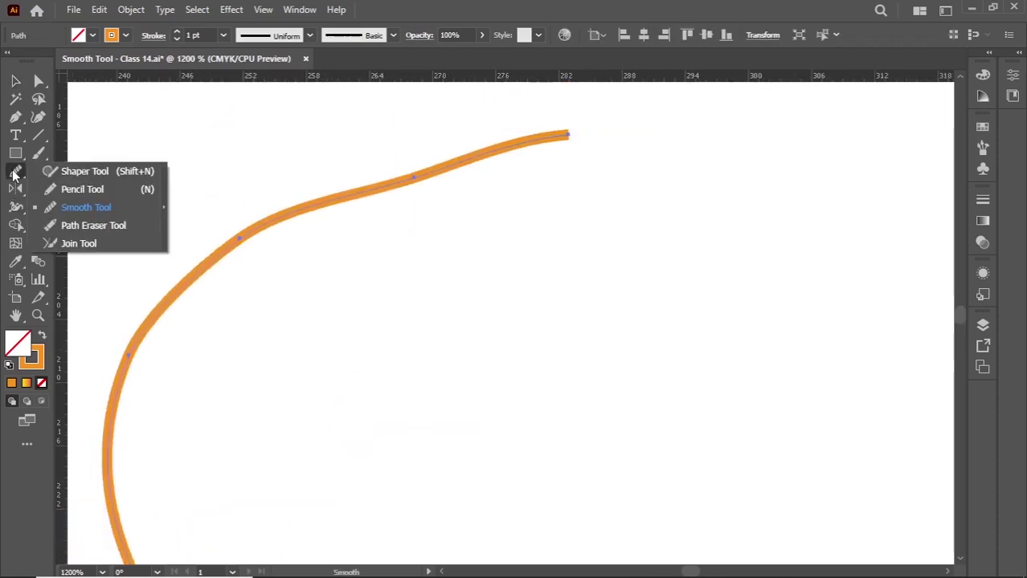
pyautogui.click(80, 207)
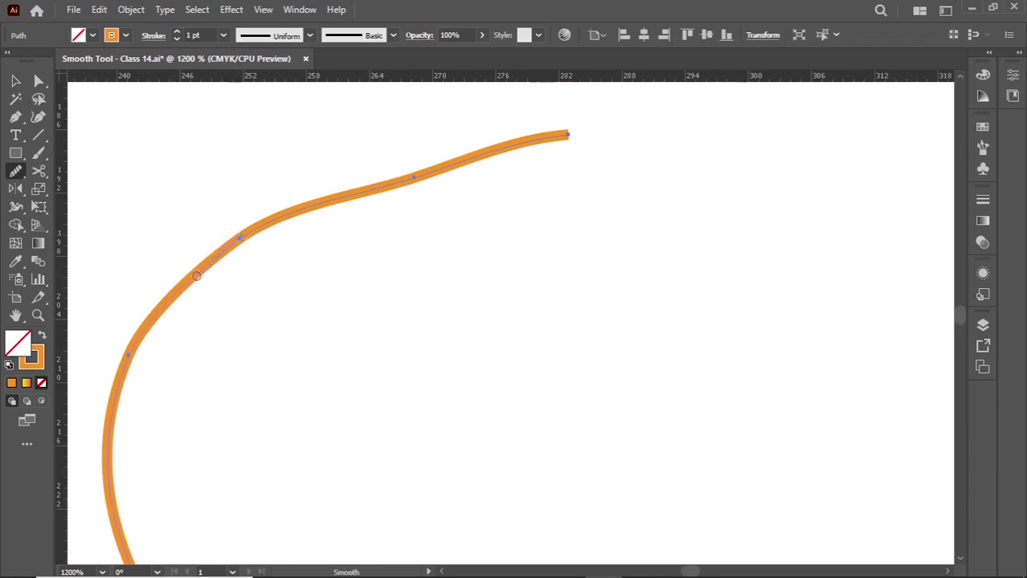
pyautogui.moveTo(196, 276); pyautogui.dragTo(193, 281)
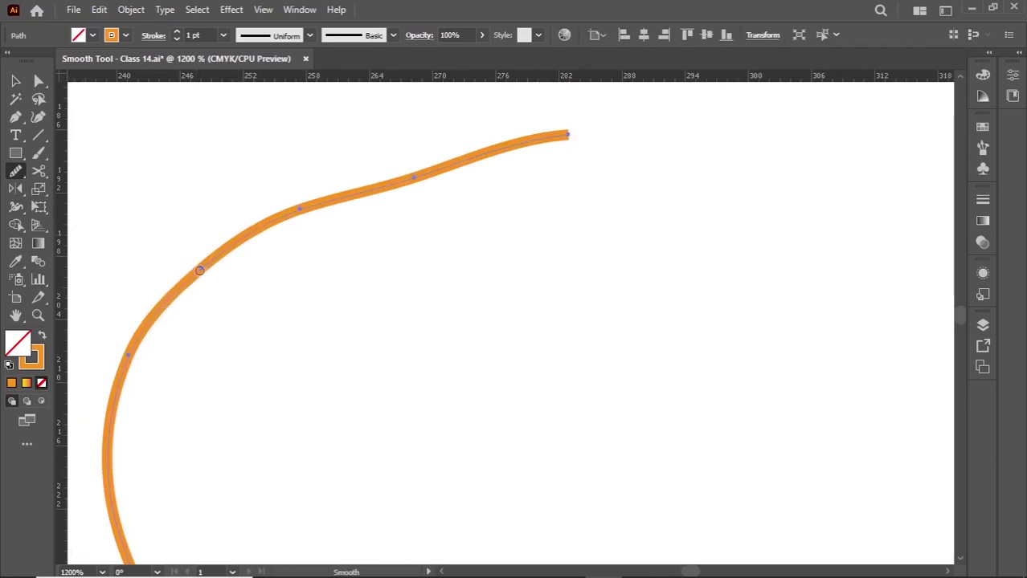
pyautogui.click(16, 81)
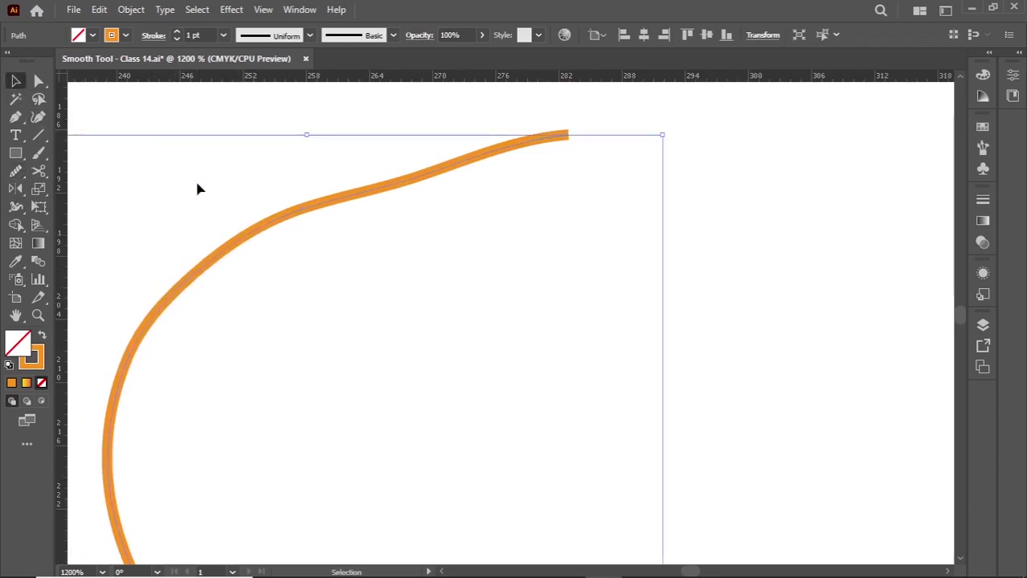
pyautogui.hotkey('ctrl', '-')
pyautogui.hotkey('ctrl', '-')
pyautogui.hotkey('ctrl', '-')
pyautogui.hotkey('ctrl', '-')
pyautogui.hotkey('ctrl', '-')
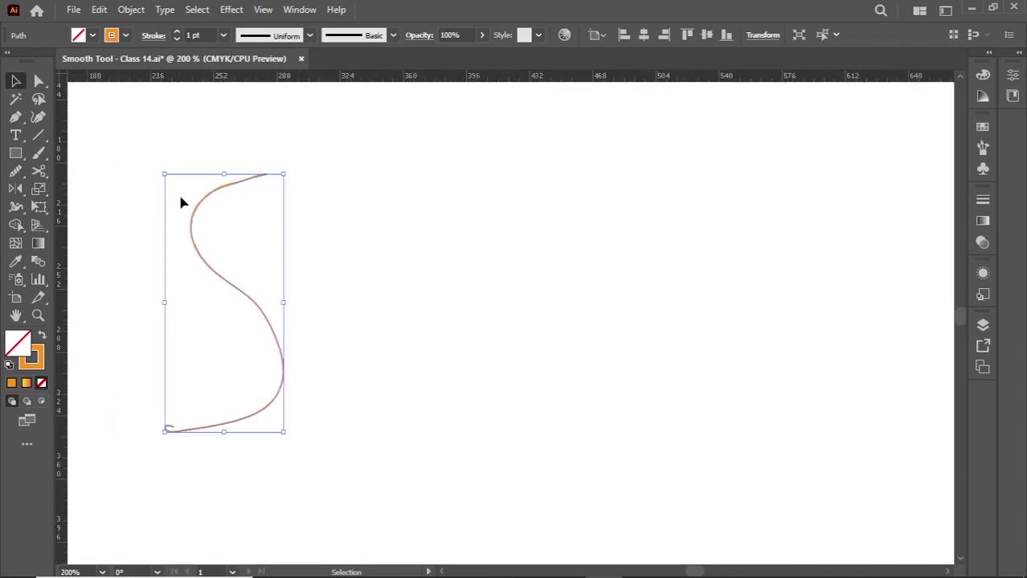
pyautogui.click(182, 203)
pyautogui.moveTo(188, 200); pyautogui.dragTo(356, 304)
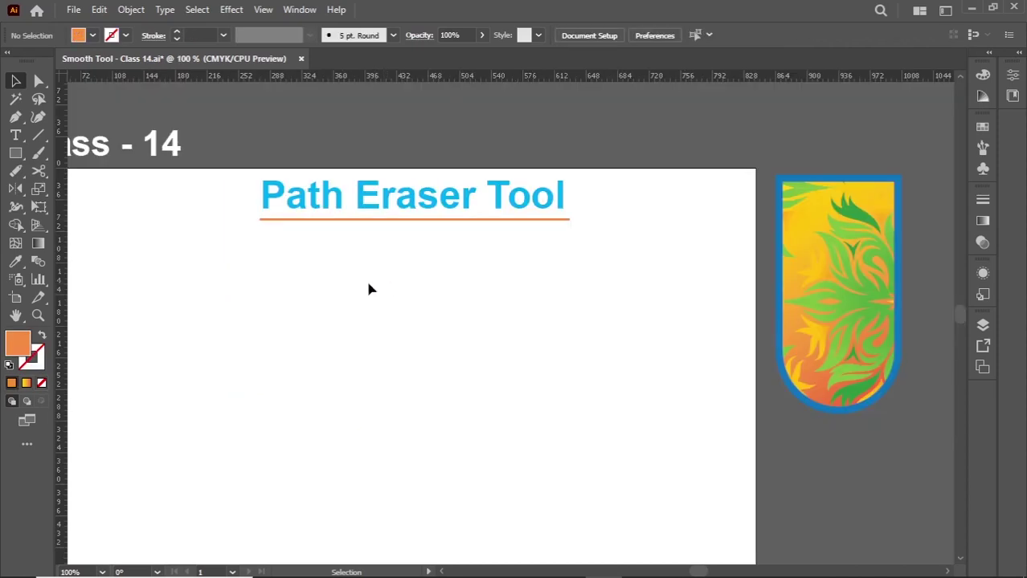
# Draw a large closed freeform outline below the "Path Eraser Tool" heading using the Pencil tool
pyautogui.moveTo(377, 270); pyautogui.dragTo(453, 225)
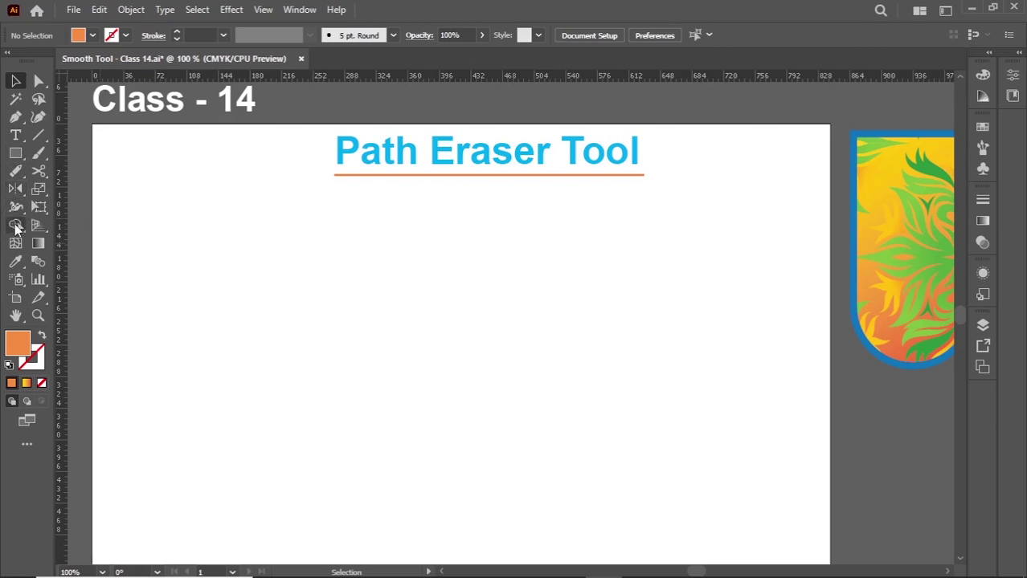
pyautogui.keyDown('alt'); pyautogui.click(16, 172); pyautogui.keyUp('alt')
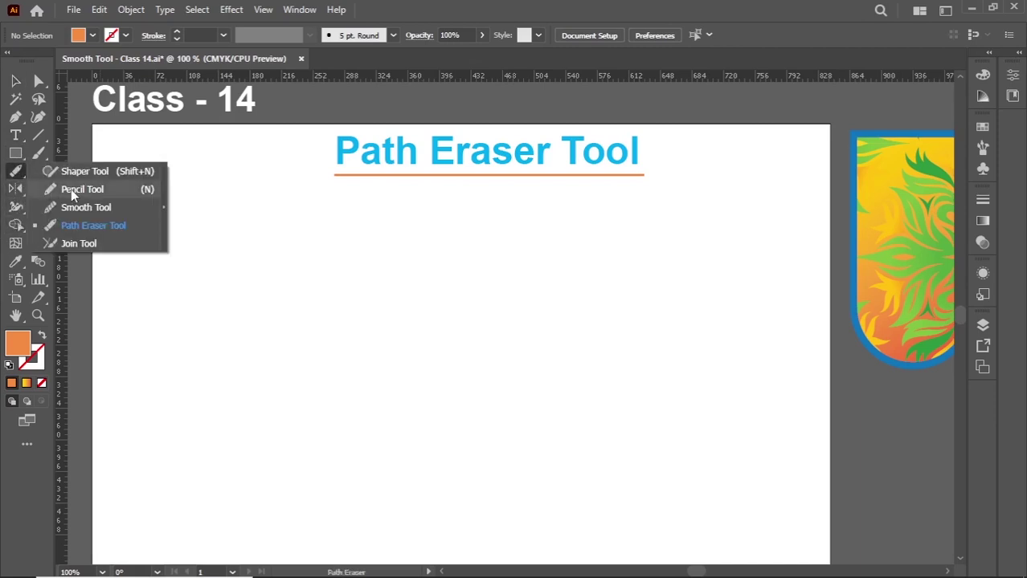
pyautogui.click(71, 189)
pyautogui.moveTo(271, 323)
pyautogui.mouseDown()
pyautogui.moveTo(308, 271)
pyautogui.moveTo(404, 302)
pyautogui.moveTo(600, 245)
pyautogui.moveTo(671, 347)
pyautogui.moveTo(518, 485)
pyautogui.moveTo(321, 435)
pyautogui.moveTo(259, 335)
pyautogui.mouseUp()
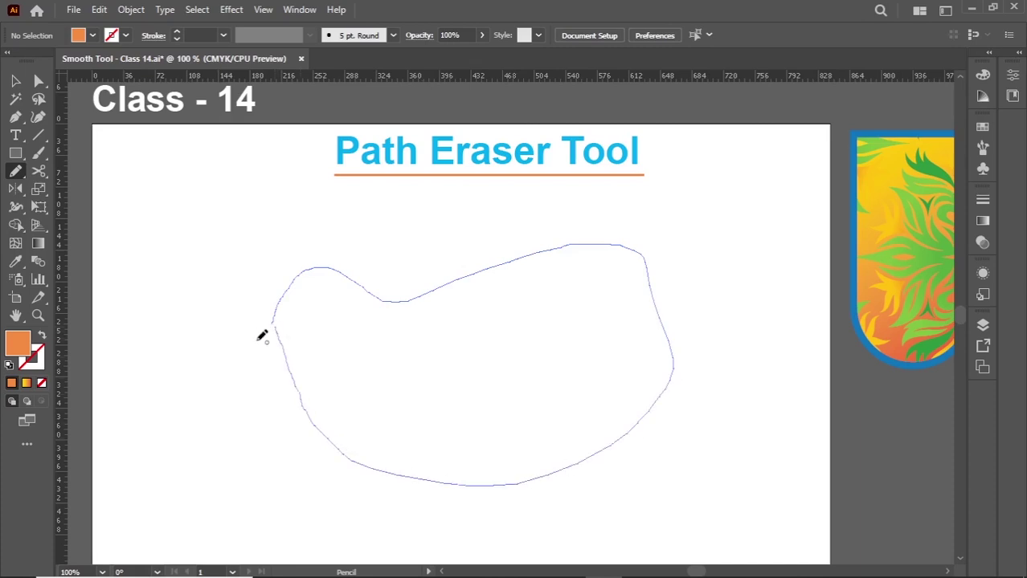
# Give the closed freeform outline a 0.75 pt orange stroke and deselect it
pyautogui.click(18, 80)
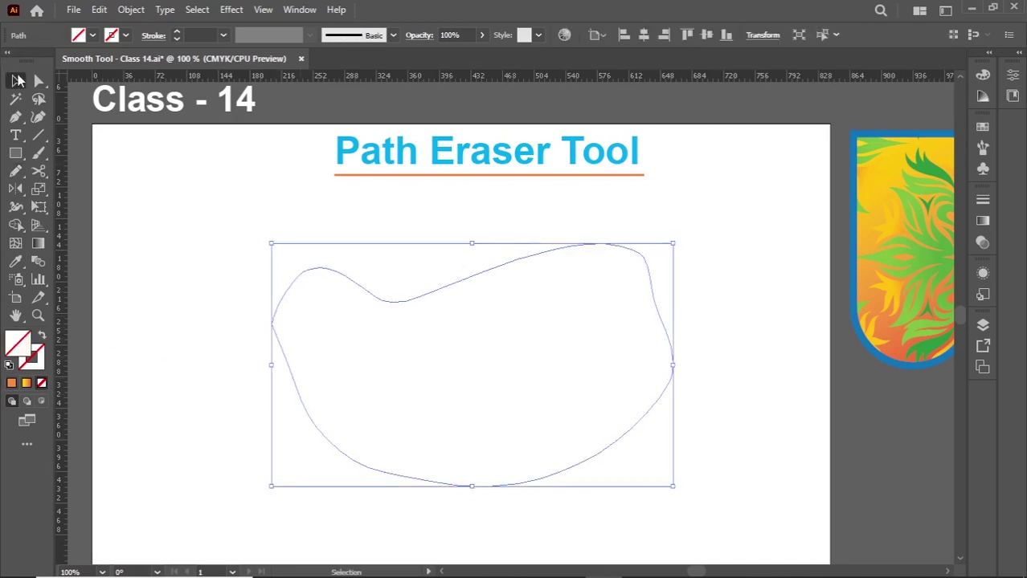
pyautogui.click(178, 33)
pyautogui.click(178, 33)
pyautogui.click(206, 269)
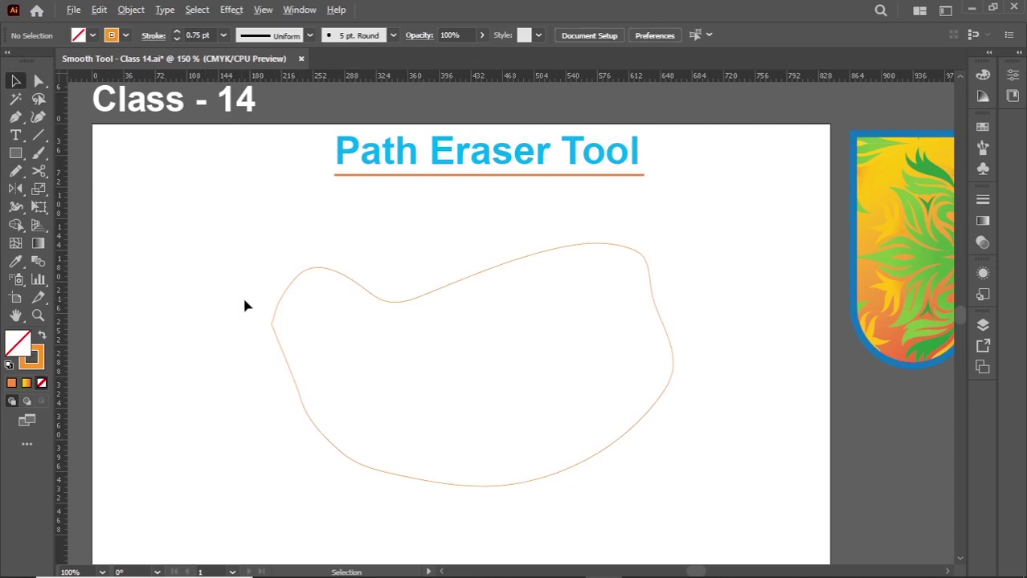
# Reselect the closed freeform outline, set its stroke weight to 2 pt, and deselect it
pyautogui.scroll(2, 245, 300)
pyautogui.scroll(-3, 542, 238)
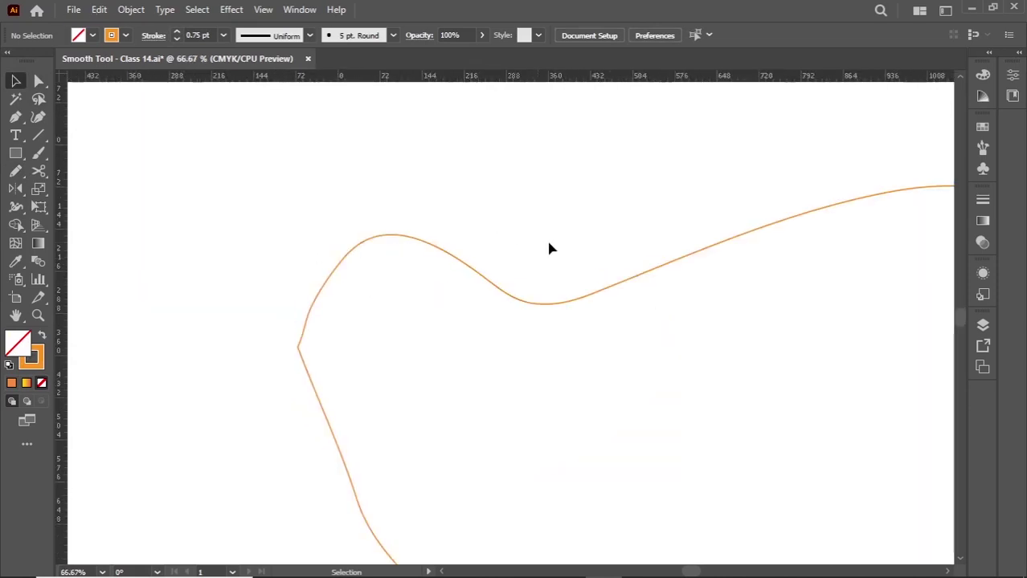
pyautogui.scroll(1, 573, 252)
pyautogui.moveTo(605, 245); pyautogui.dragTo(319, 291)
pyautogui.scroll(1, 319, 292)
pyautogui.click(326, 286)
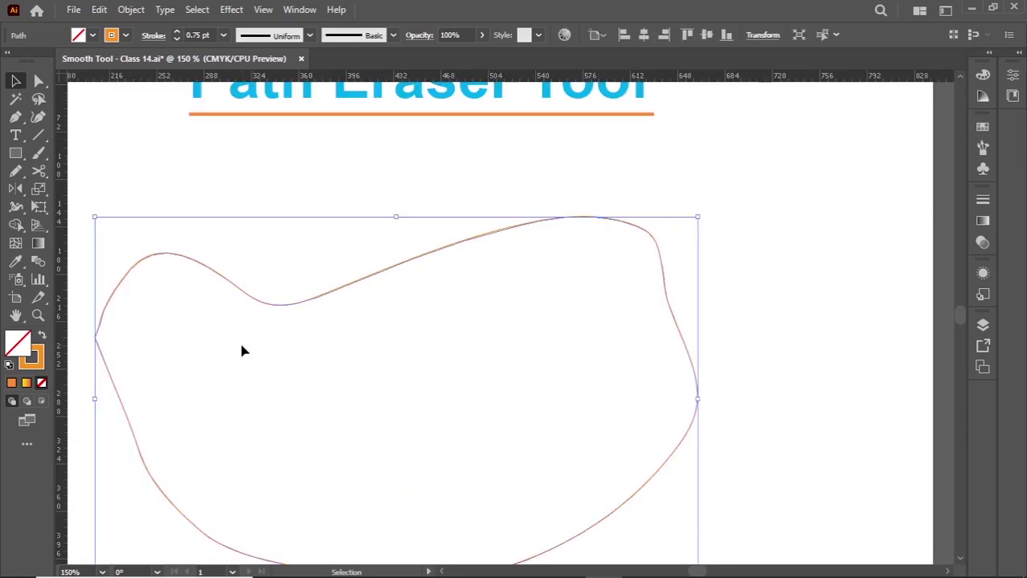
pyautogui.click(178, 32)
pyautogui.click(177, 32)
pyautogui.click(278, 256)
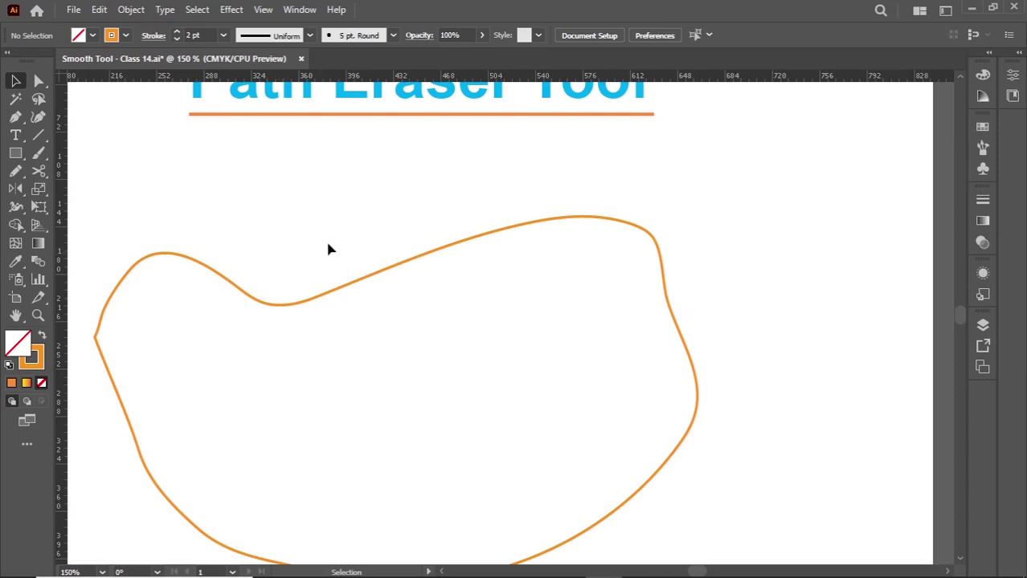
# Select the freeform outline and erase two small gaps around the dip in its upper edge with the Path Eraser tool
pyautogui.moveTo(328, 242); pyautogui.dragTo(246, 351)
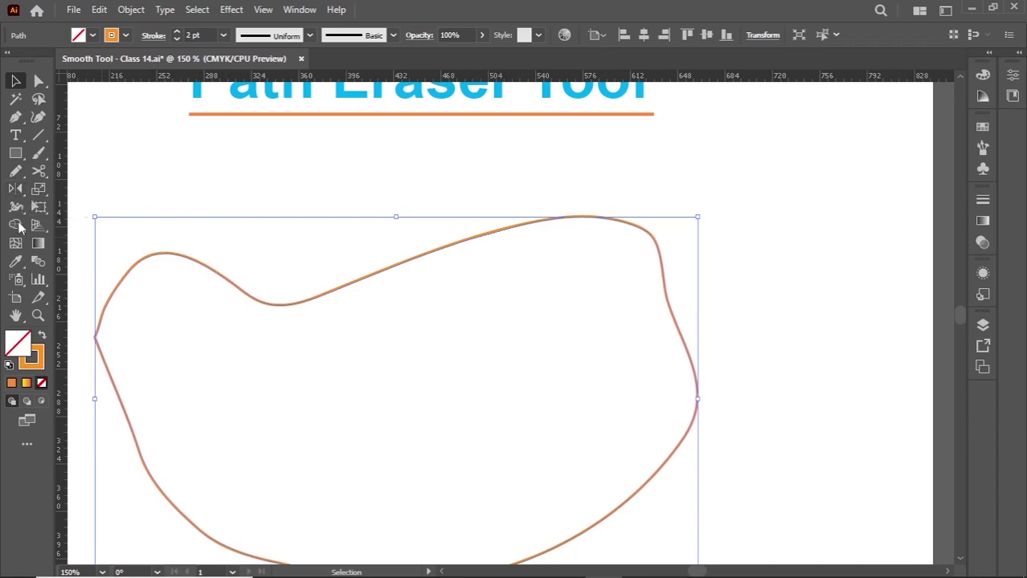
pyautogui.click(15, 171)
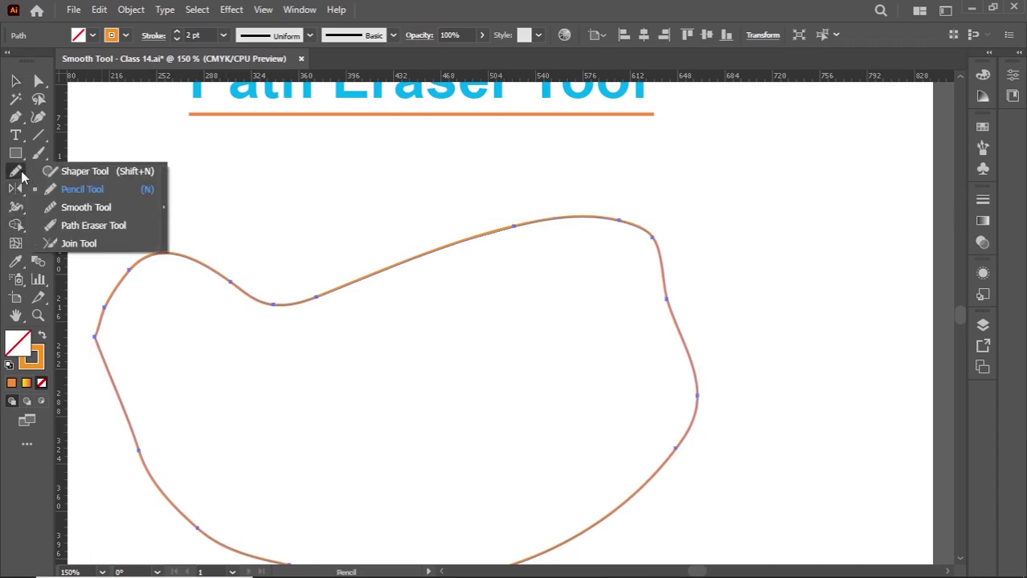
pyautogui.click(87, 226)
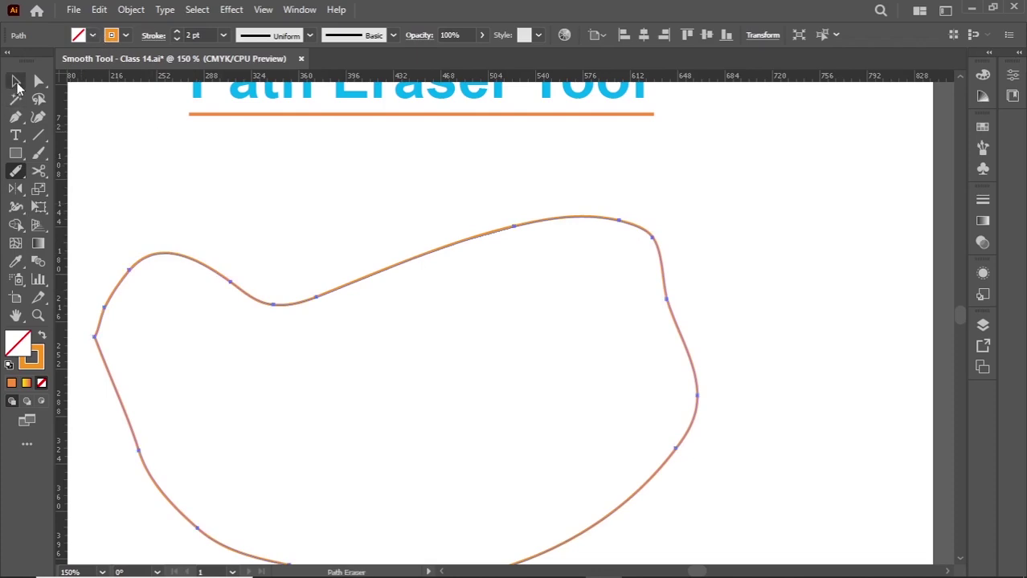
pyautogui.click(16, 82)
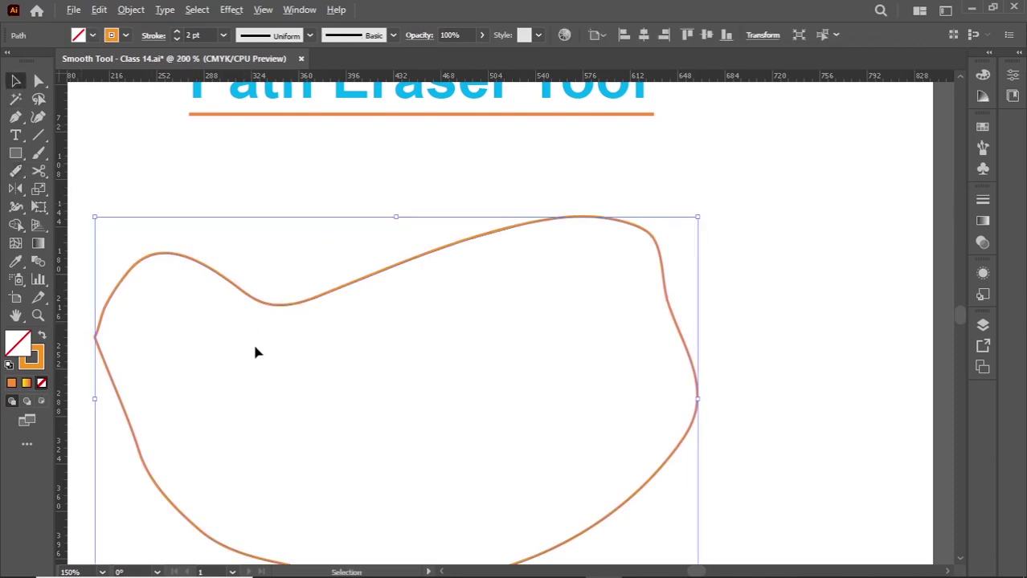
pyautogui.scroll(1, 254, 347)
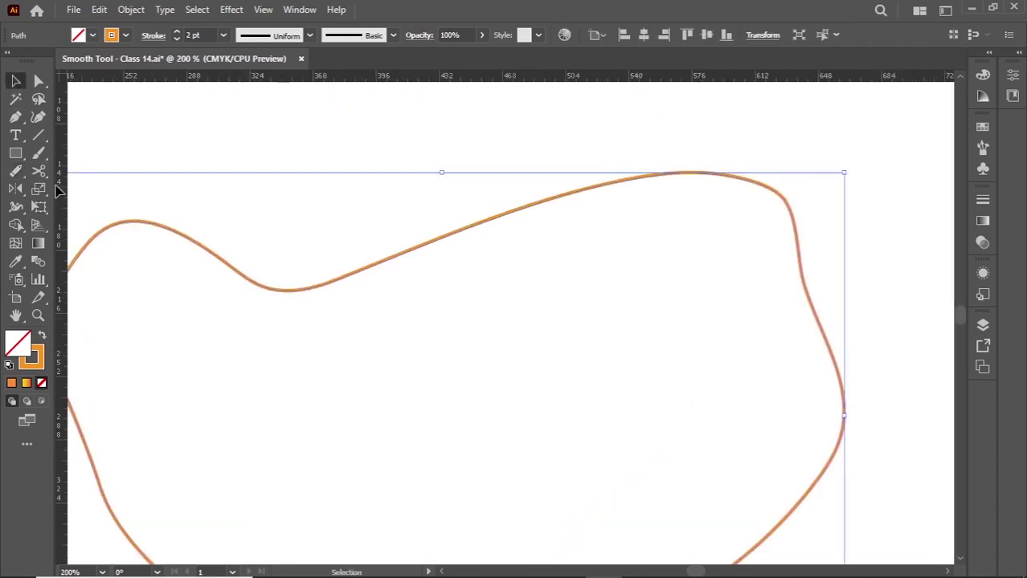
pyautogui.click(16, 171)
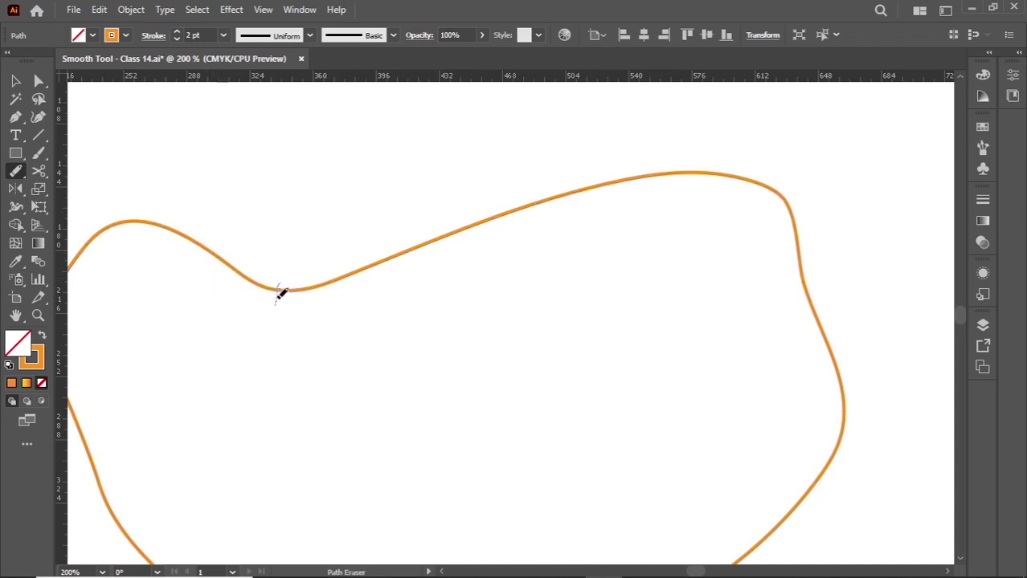
pyautogui.scroll(4, 280, 294)
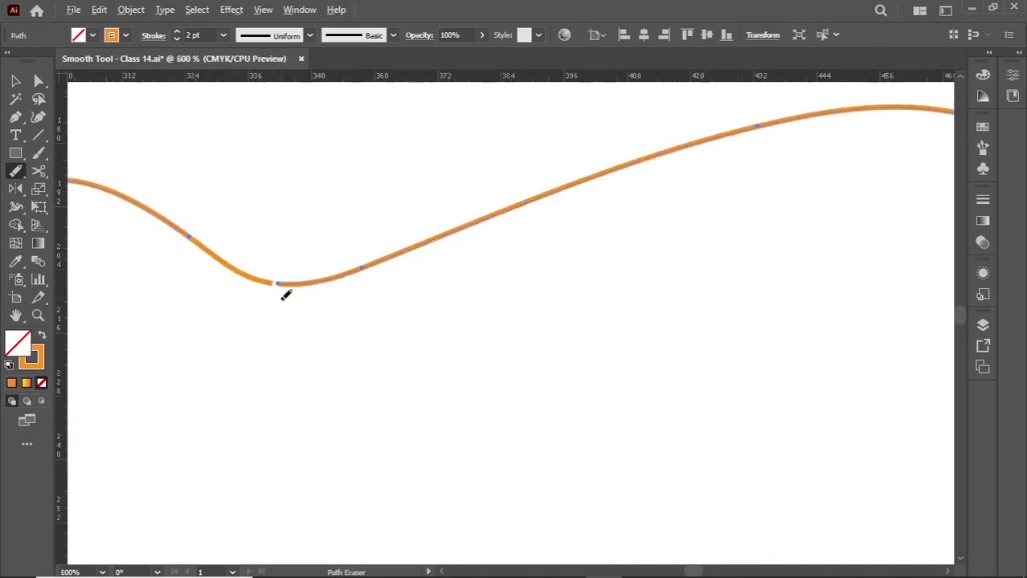
pyautogui.scroll(1, 275, 268)
pyautogui.moveTo(271, 282); pyautogui.dragTo(291, 264)
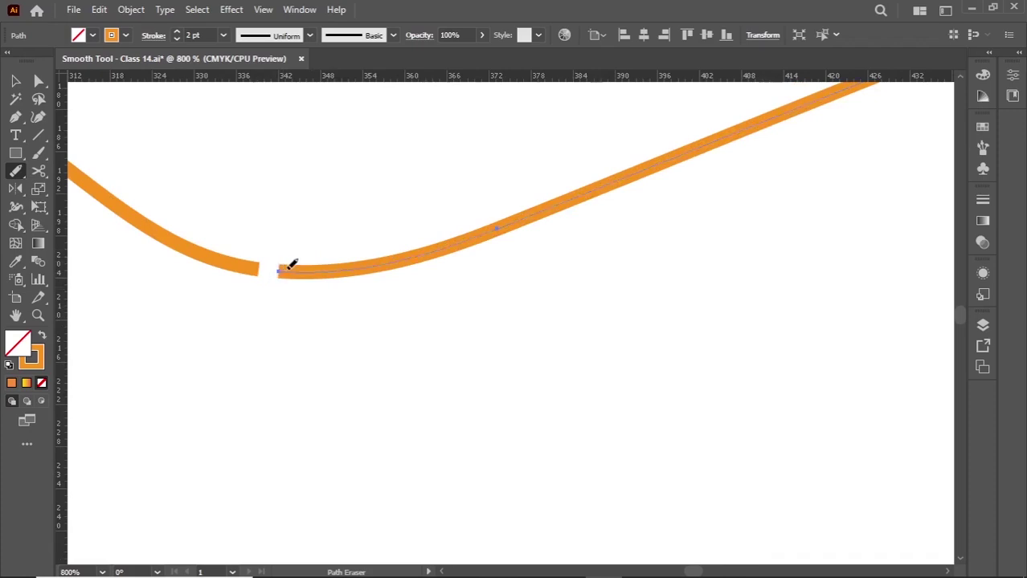
pyautogui.moveTo(488, 246); pyautogui.dragTo(508, 218)
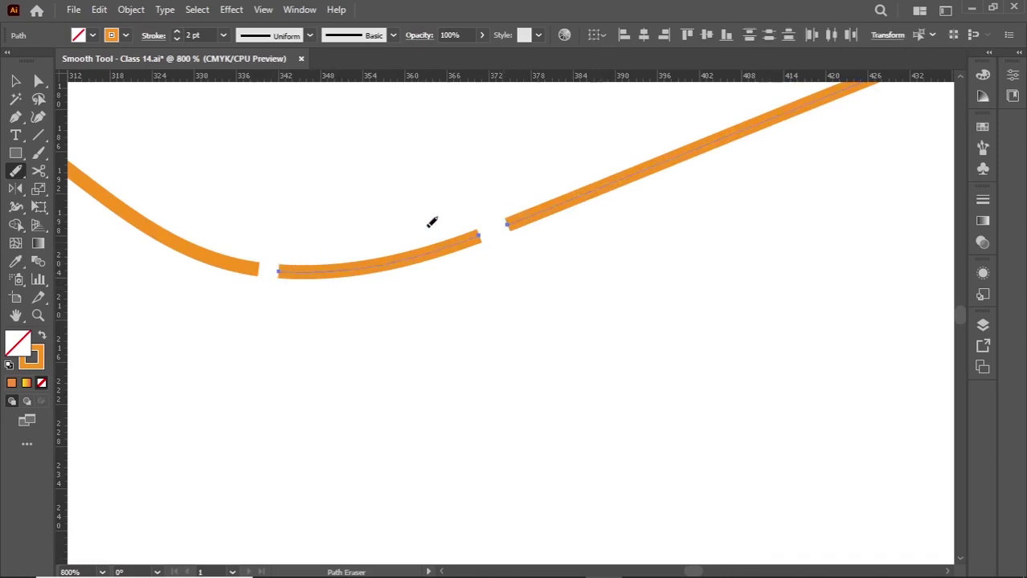
# Select the short segment isolated between the two erased gaps and delete it
pyautogui.click(16, 81)
pyautogui.click(450, 255)
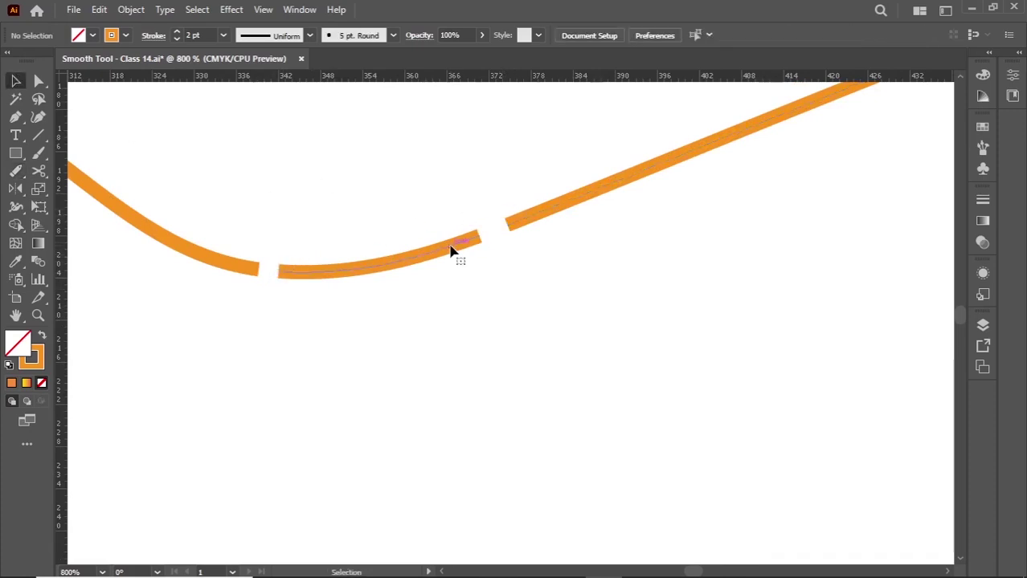
pyautogui.click(450, 251)
pyautogui.press('Delete')
# Delete the short leftover piece at the left side of the opening in the outline's upper edge, and clear the selection
pyautogui.moveTo(211, 227); pyautogui.dragTo(531, 352)
pyautogui.scroll(-4, 540, 351)
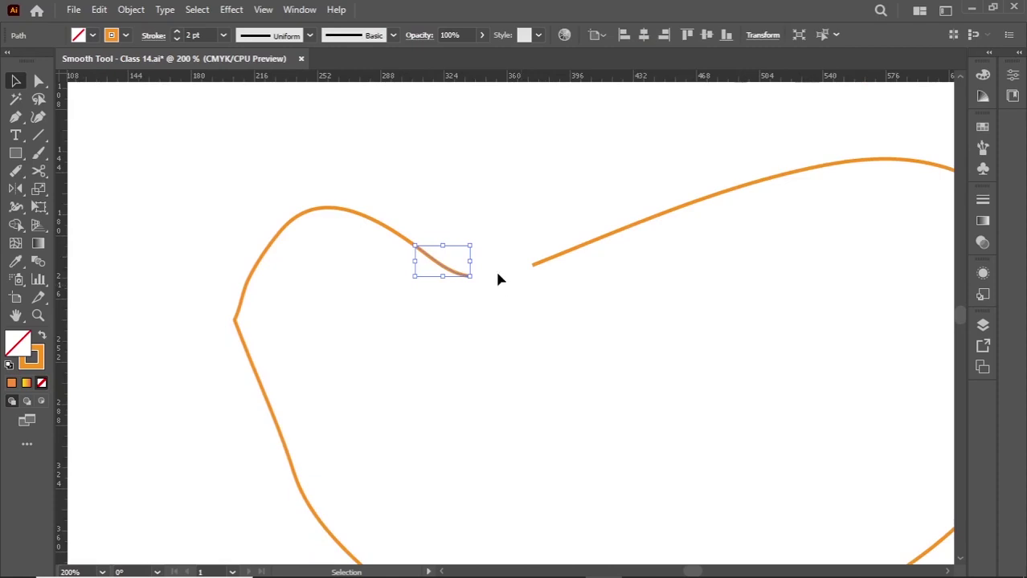
pyautogui.press('Delete')
pyautogui.moveTo(429, 234); pyautogui.dragTo(524, 283)
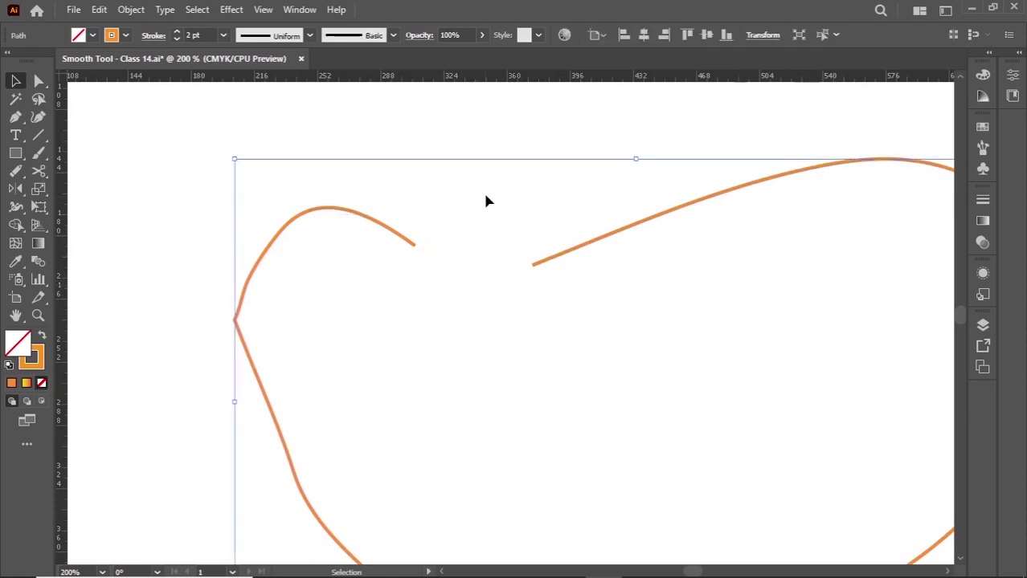
pyautogui.scroll(1, 487, 268)
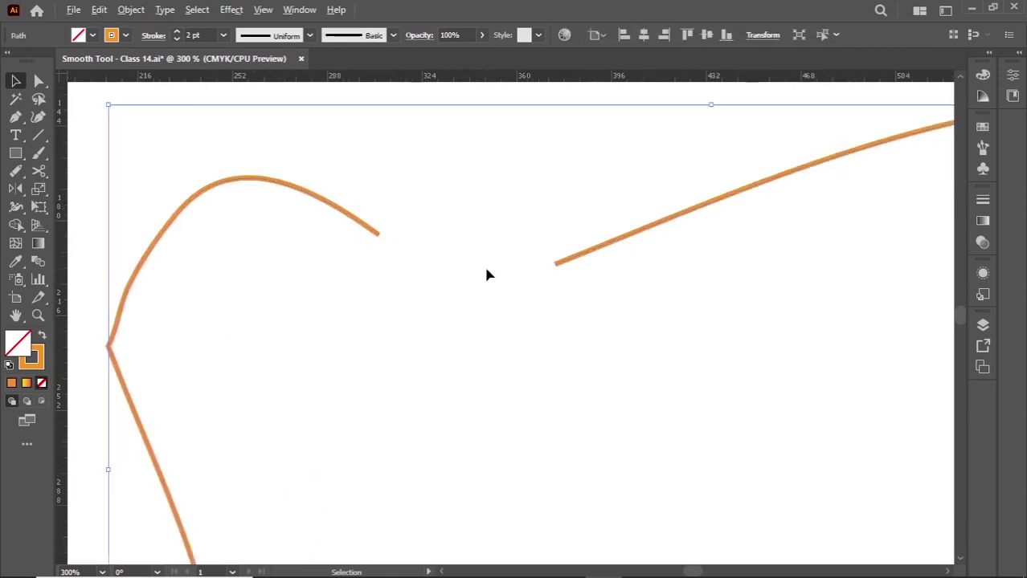
pyautogui.scroll(-1, 486, 268)
pyautogui.moveTo(632, 262); pyautogui.dragTo(491, 302)
pyautogui.click(410, 209)
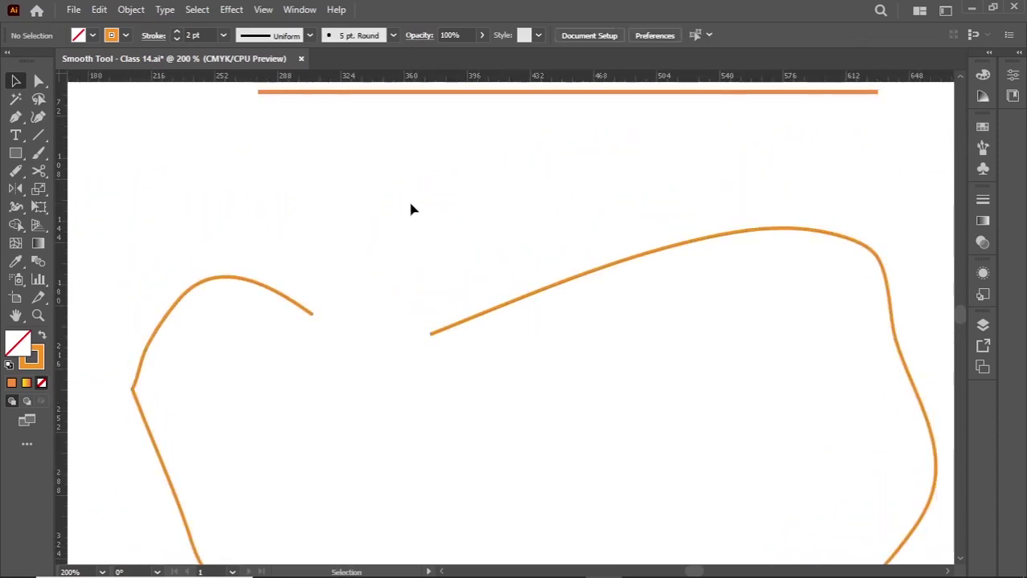
# Draw a three-point wavy open path above the freeform outline using the Pen tool
pyautogui.press('p')
pyautogui.click(225, 192)
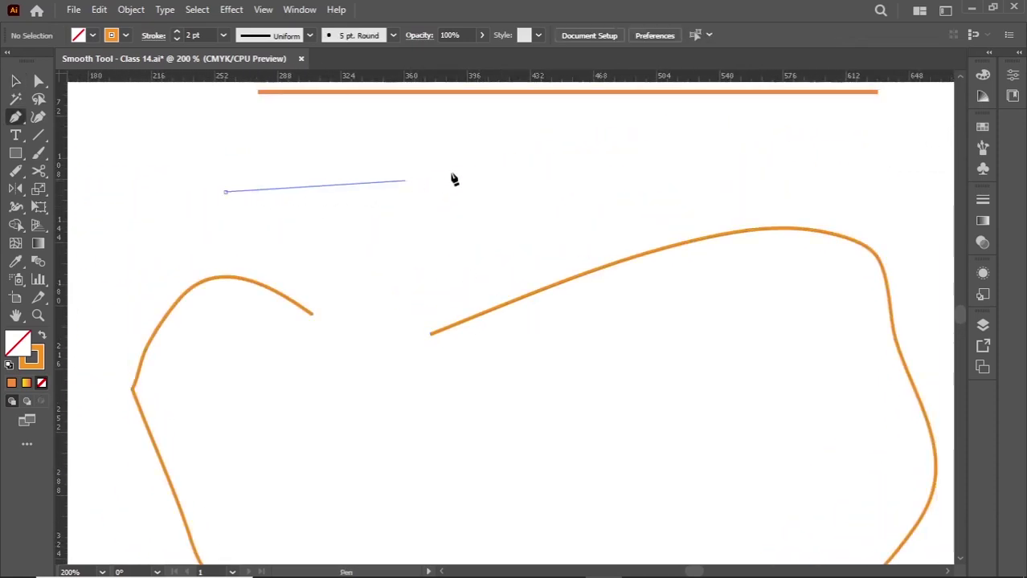
pyautogui.moveTo(480, 177); pyautogui.dragTo(550, 204)
pyautogui.moveTo(653, 151); pyautogui.dragTo(681, 117)
pyautogui.press('v')
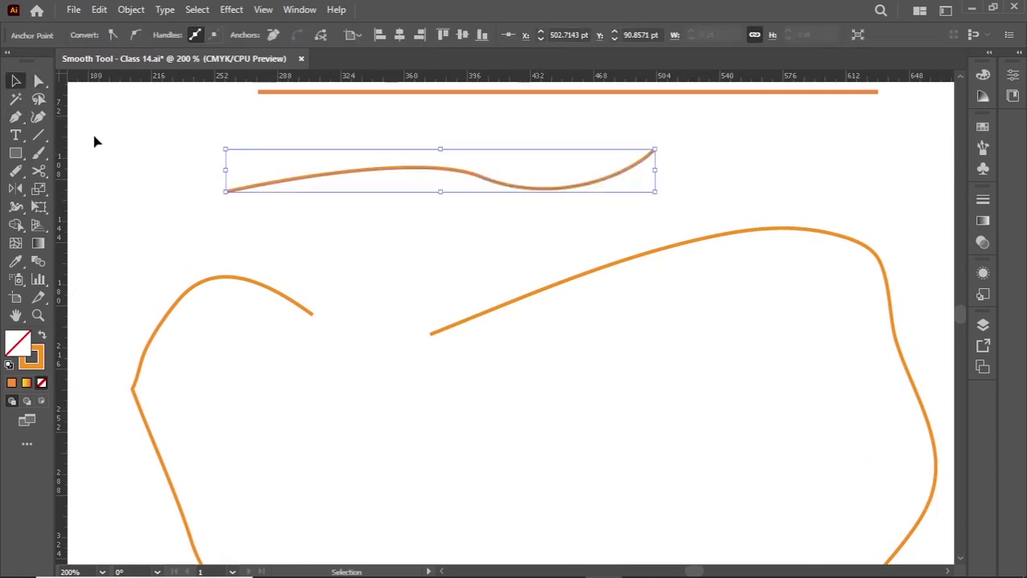
# Select the wavy path and split it at its middle anchor point with the Path Eraser tool
pyautogui.moveTo(478, 146); pyautogui.dragTo(419, 232)
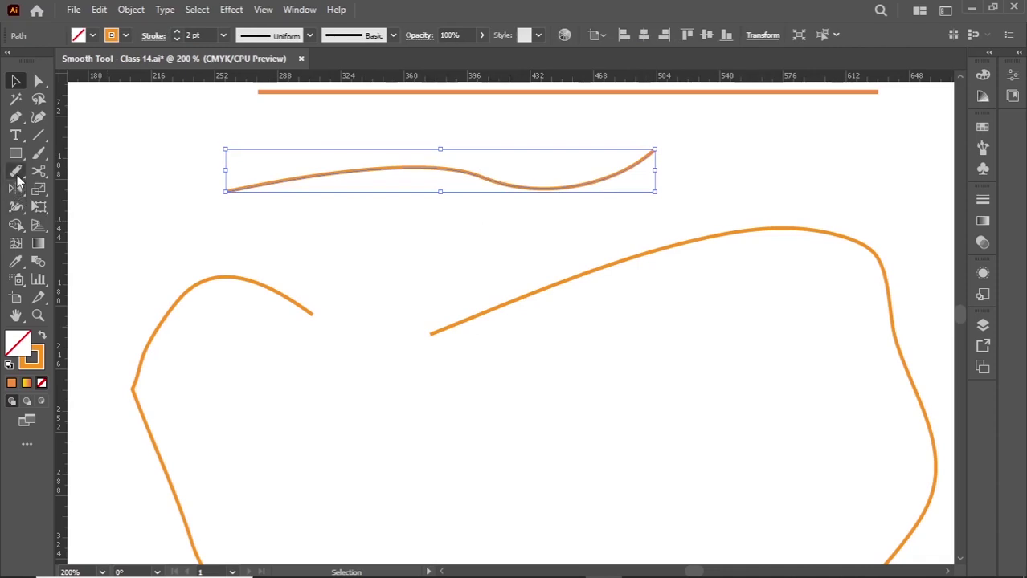
pyautogui.moveTo(16, 172)
pyautogui.mouseDown()
pyautogui.moveTo(78, 241)
pyautogui.moveTo(103, 226)
pyautogui.mouseUp()
pyautogui.moveTo(482, 174); pyautogui.dragTo(475, 190)
pyautogui.click(14, 81)
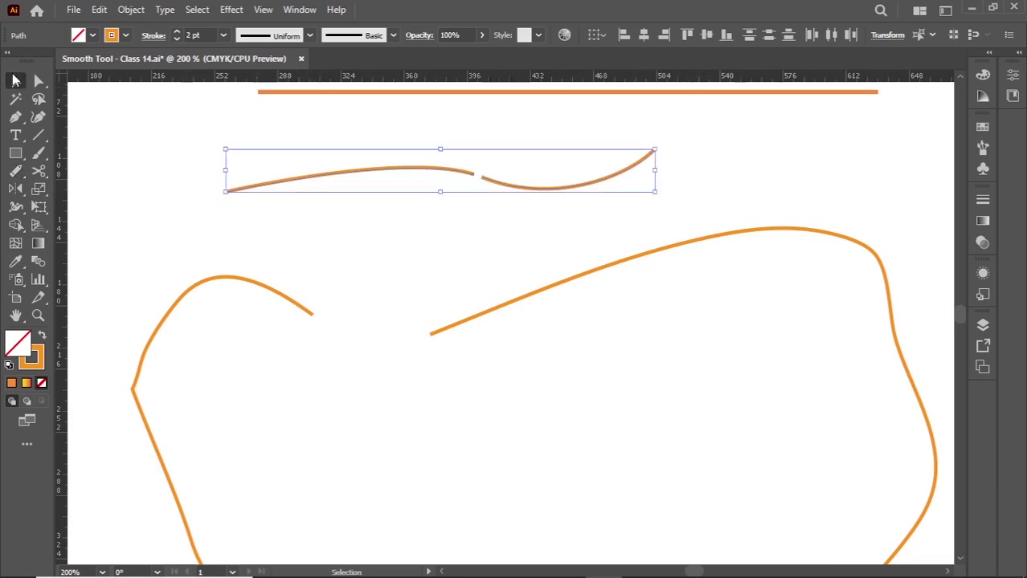
# Move the two halves of the split wavy path apart, one to the right and the other to the left
pyautogui.click(370, 262)
pyautogui.click(534, 192)
pyautogui.moveTo(536, 193)
pyautogui.mouseDown()
pyautogui.moveTo(589, 192)
pyautogui.moveTo(528, 208)
pyautogui.mouseUp()
pyautogui.click(402, 194)
pyautogui.moveTo(423, 172); pyautogui.dragTo(386, 177)
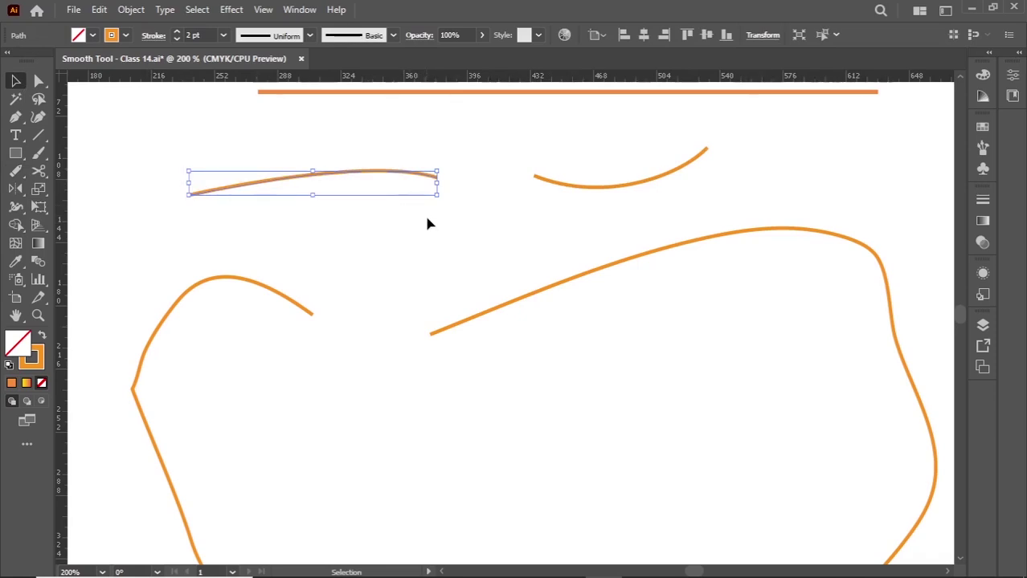
# Delete both halves of the wavy path and the large freeform outline from the artboard
pyautogui.keyDown('alt'); pyautogui.scroll(-3, 425, 225); pyautogui.keyUp('alt')
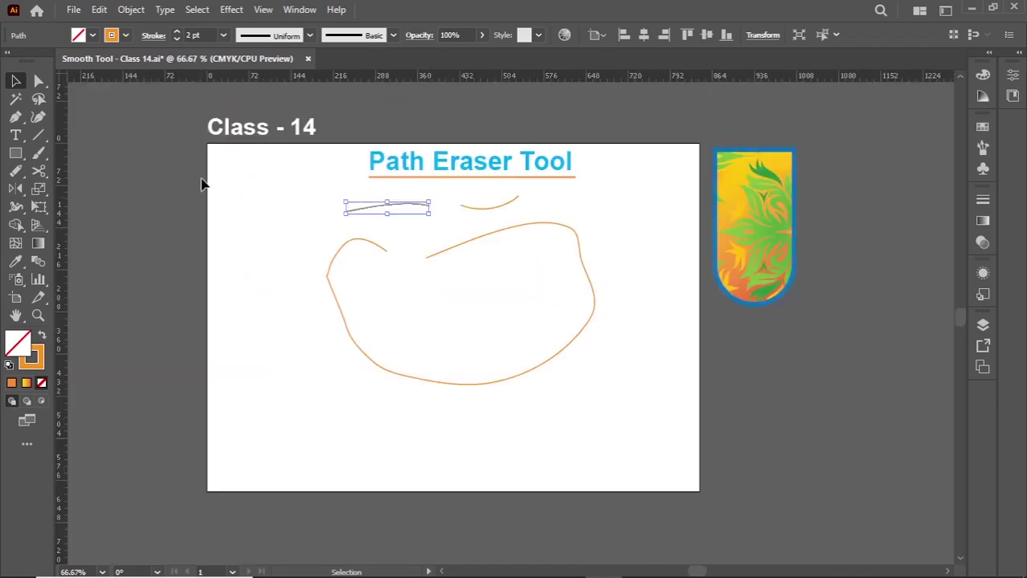
pyautogui.moveTo(275, 196)
pyautogui.mouseDown()
pyautogui.moveTo(628, 423)
pyautogui.moveTo(613, 411)
pyautogui.mouseUp()
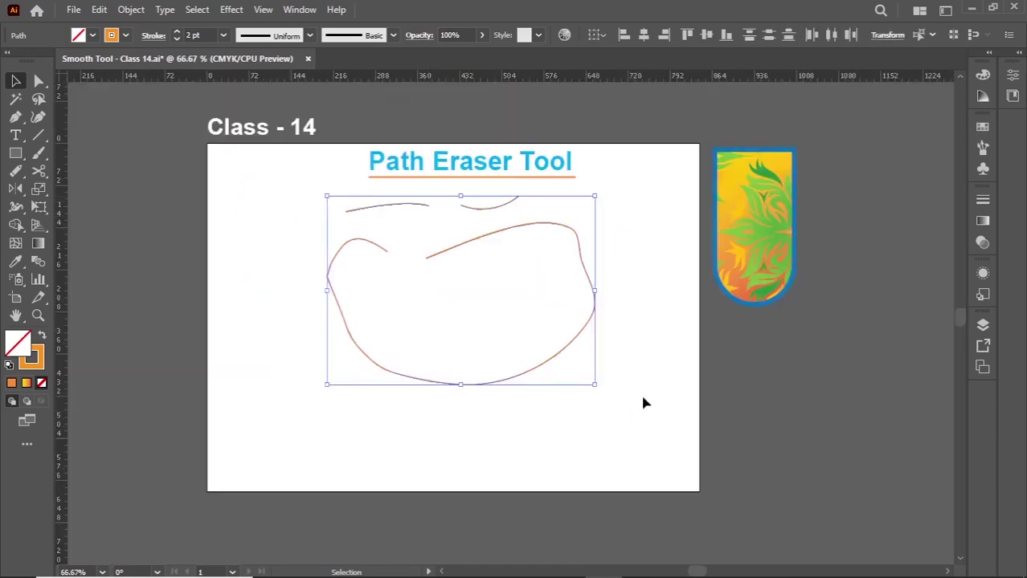
pyautogui.press('Delete')
# Move the patterned U-shaped object from beside the artboard to below the Path Eraser Tool heading, and clear the selection
pyautogui.moveTo(758, 267); pyautogui.dragTo(483, 328)
pyautogui.keyDown('alt'); pyautogui.scroll(2, 598, 287); pyautogui.keyUp('alt')
pyautogui.press('space')
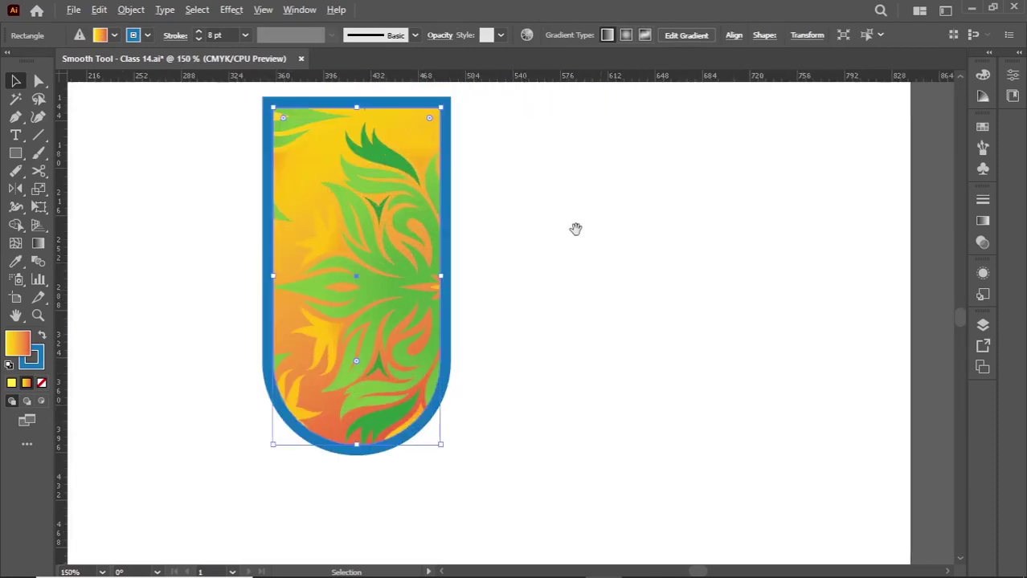
pyautogui.moveTo(575, 229); pyautogui.dragTo(601, 337)
pyautogui.moveTo(441, 296); pyautogui.dragTo(463, 283)
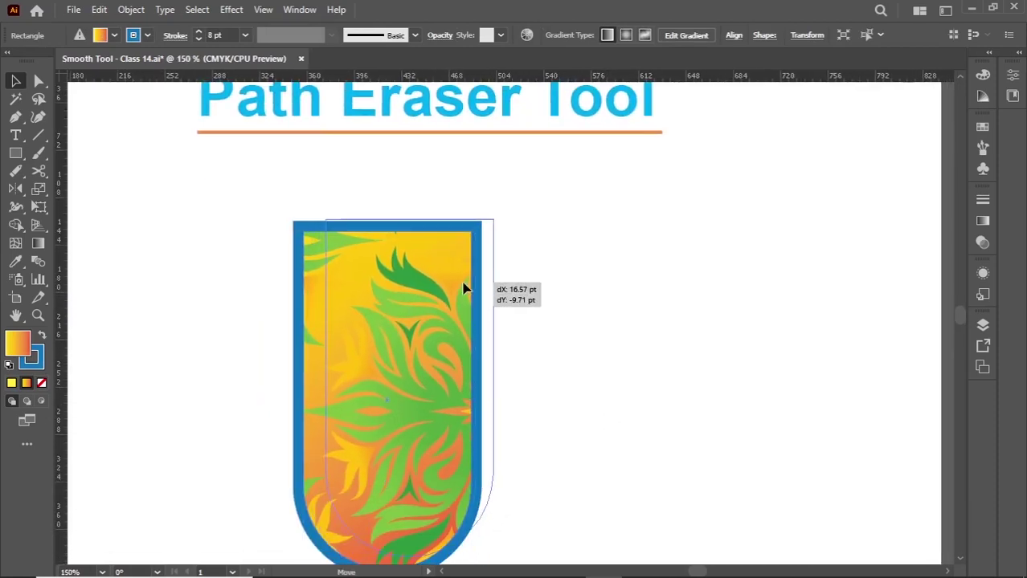
pyautogui.click(601, 236)
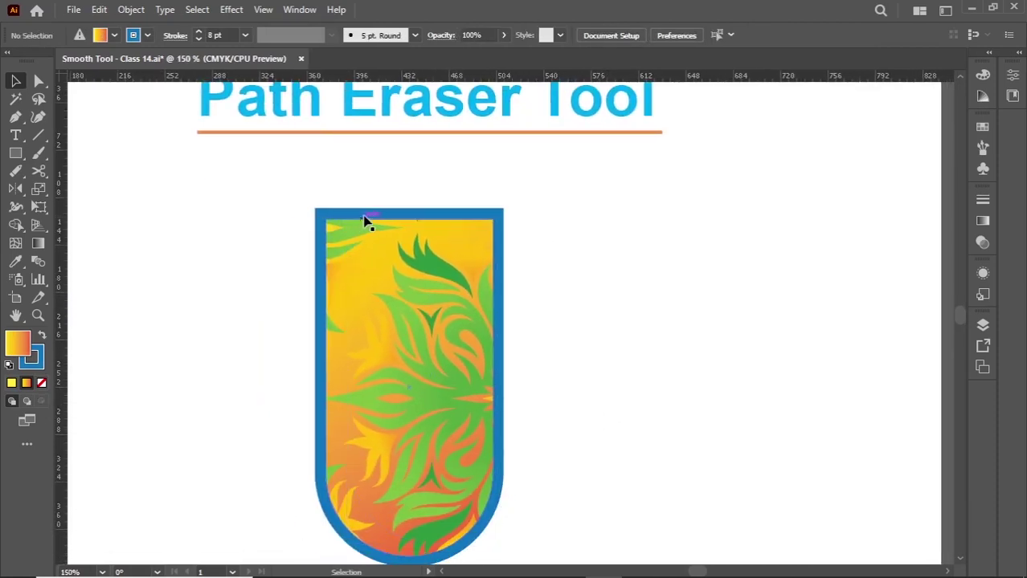
# Inspect the patterned shape's closed path by comparing its Outline and Preview displays
pyautogui.moveTo(429, 193); pyautogui.dragTo(344, 266)
pyautogui.moveTo(375, 217); pyautogui.dragTo(328, 222)
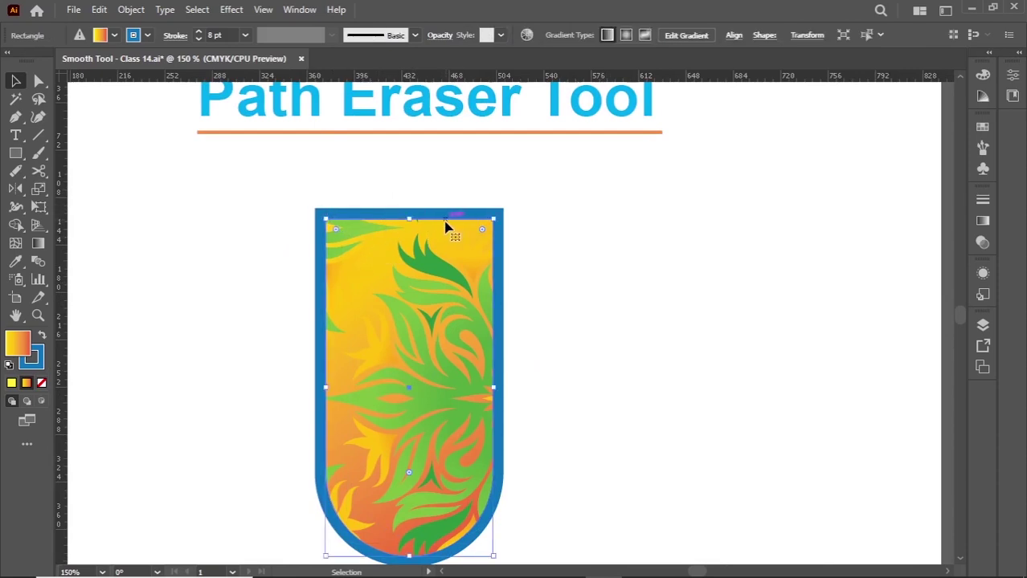
pyautogui.press('a')
pyautogui.hotkey('ctrl', 'y')
pyautogui.press('v')
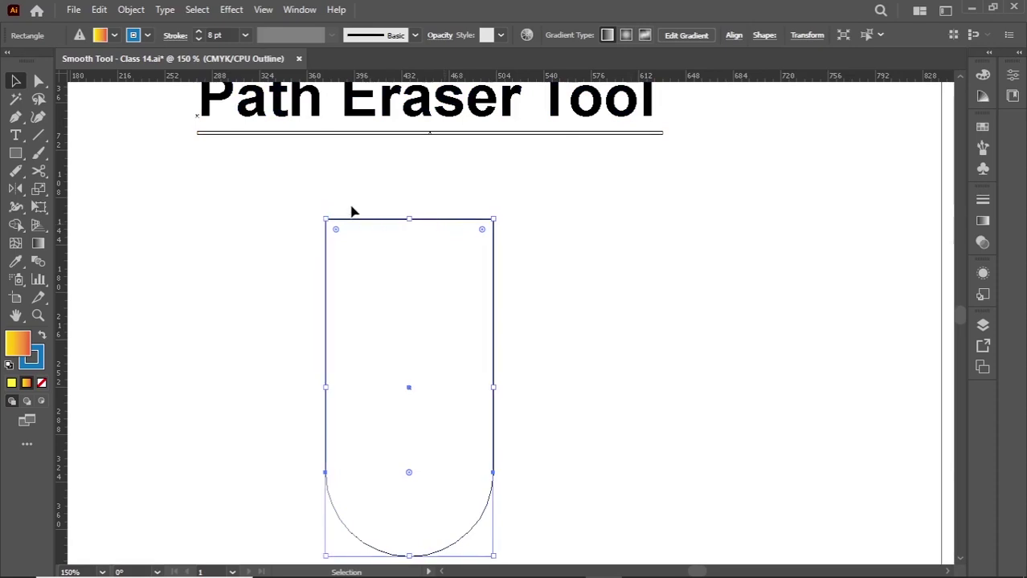
pyautogui.click(409, 238)
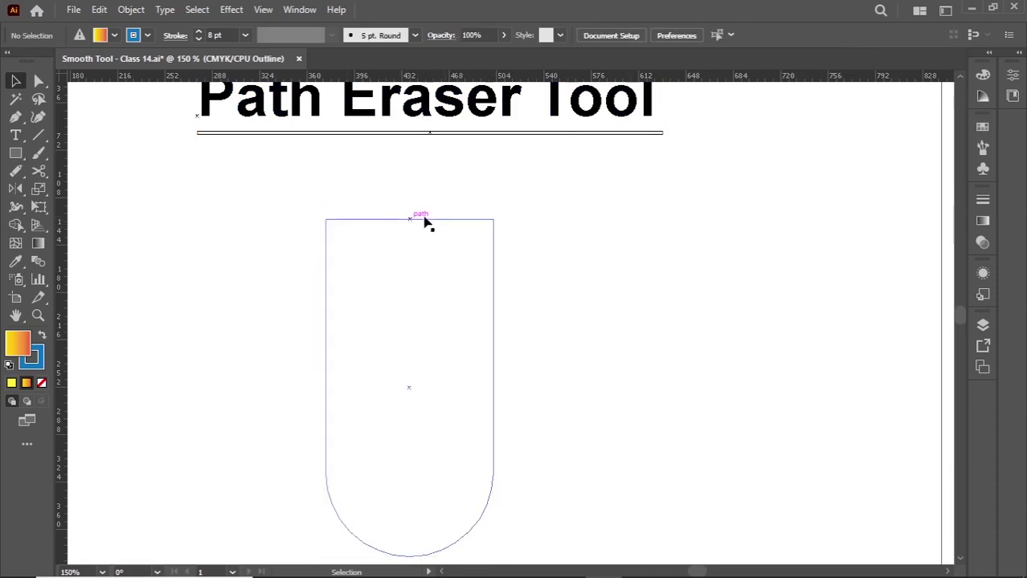
pyautogui.moveTo(307, 195); pyautogui.dragTo(372, 265)
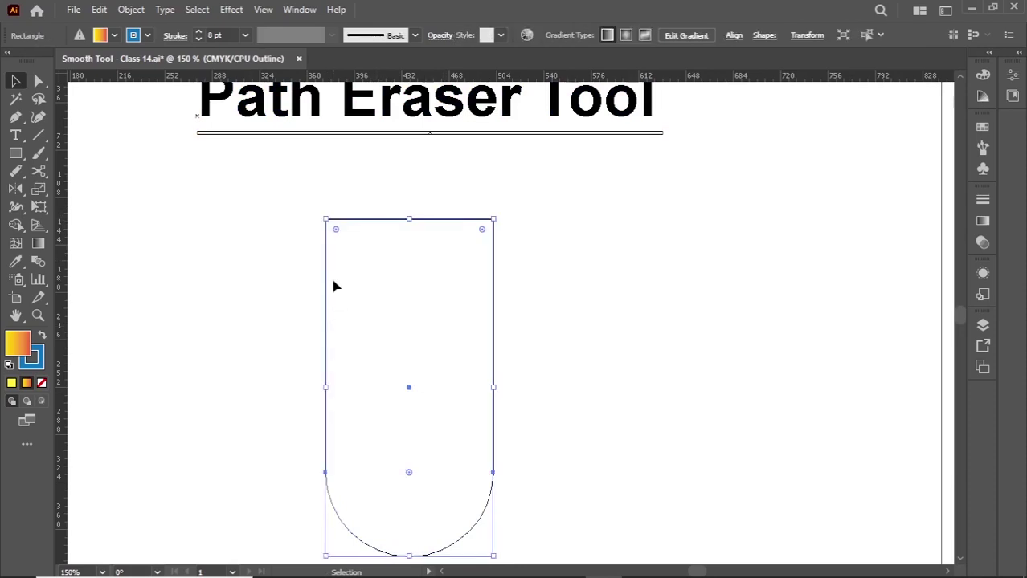
pyautogui.press('a')
pyautogui.hotkey('ctrl', 'y')
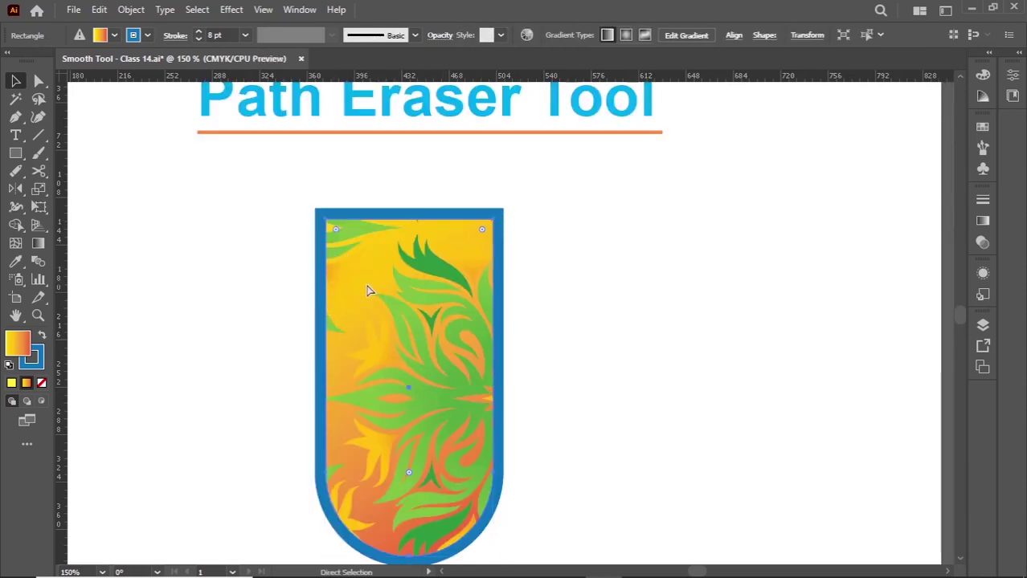
# Switch to Outline view and erase along the patterned shape's straight upper edge with the Path Eraser tool, then clear the selection
pyautogui.hotkey('ctrl', 'y')
pyautogui.press('v')
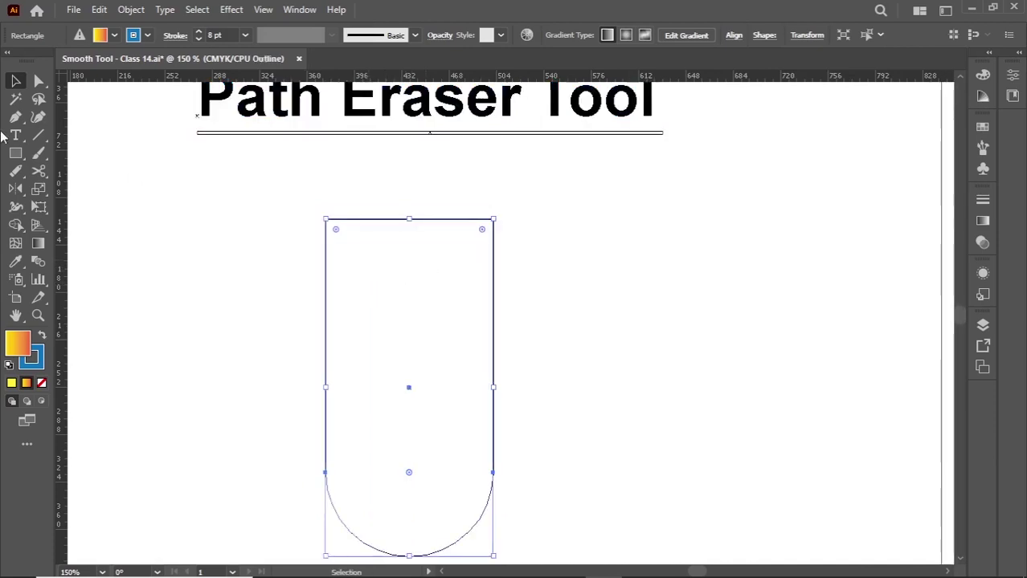
pyautogui.click(20, 174)
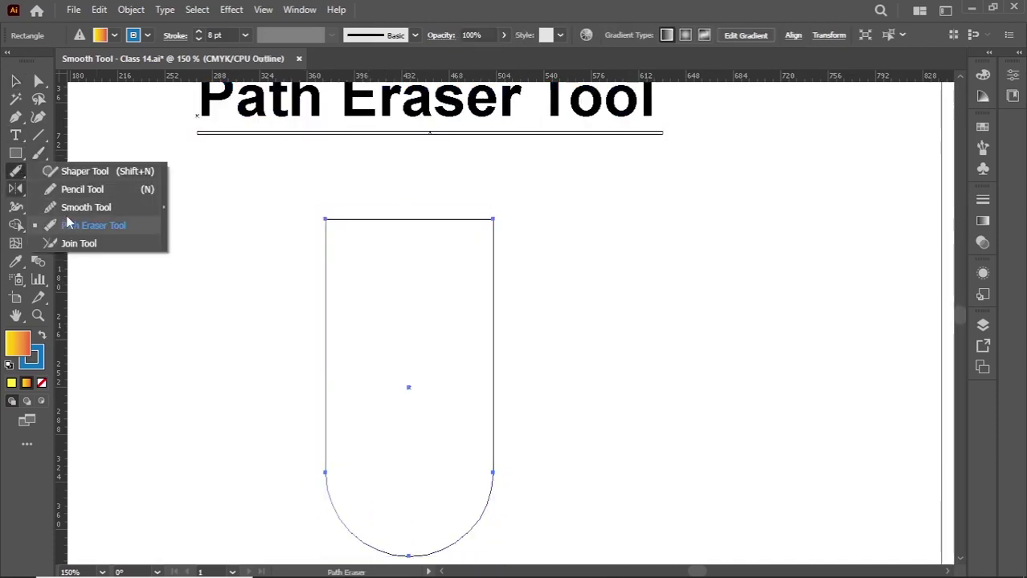
pyautogui.click(90, 225)
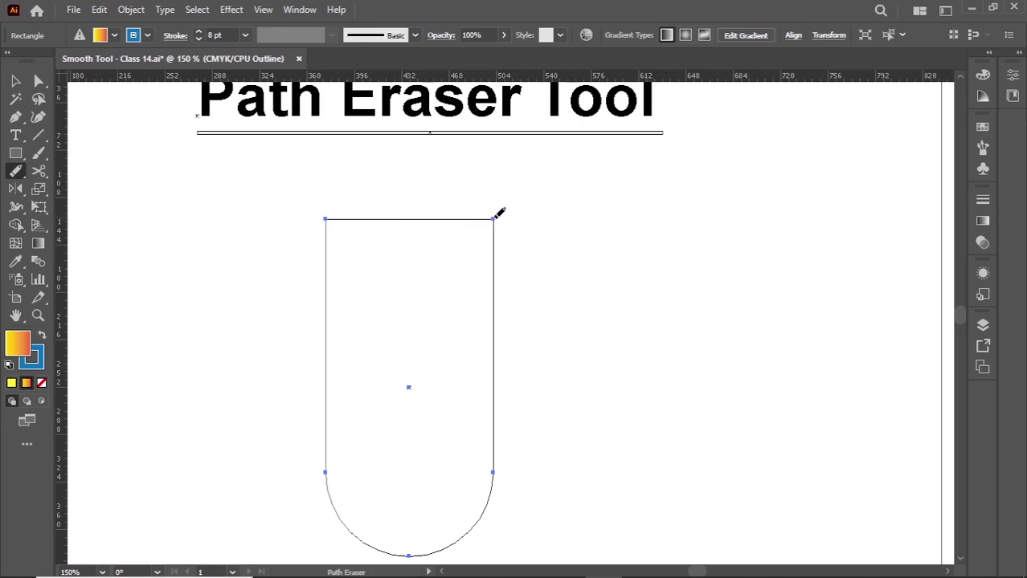
pyautogui.moveTo(490, 220)
pyautogui.mouseDown()
pyautogui.moveTo(431, 246)
pyautogui.moveTo(337, 221)
pyautogui.mouseUp()
pyautogui.click(15, 81)
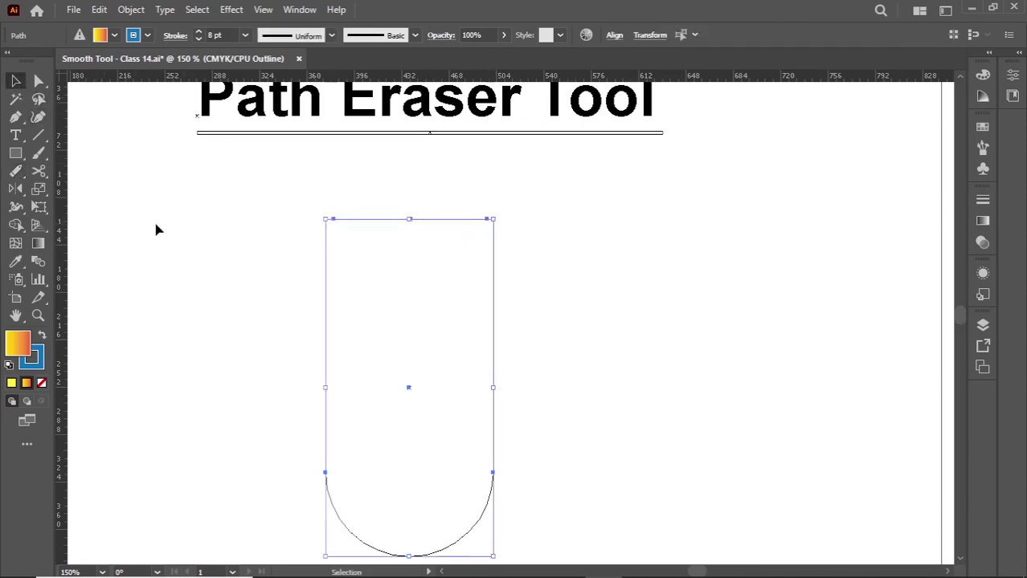
pyautogui.click(320, 231)
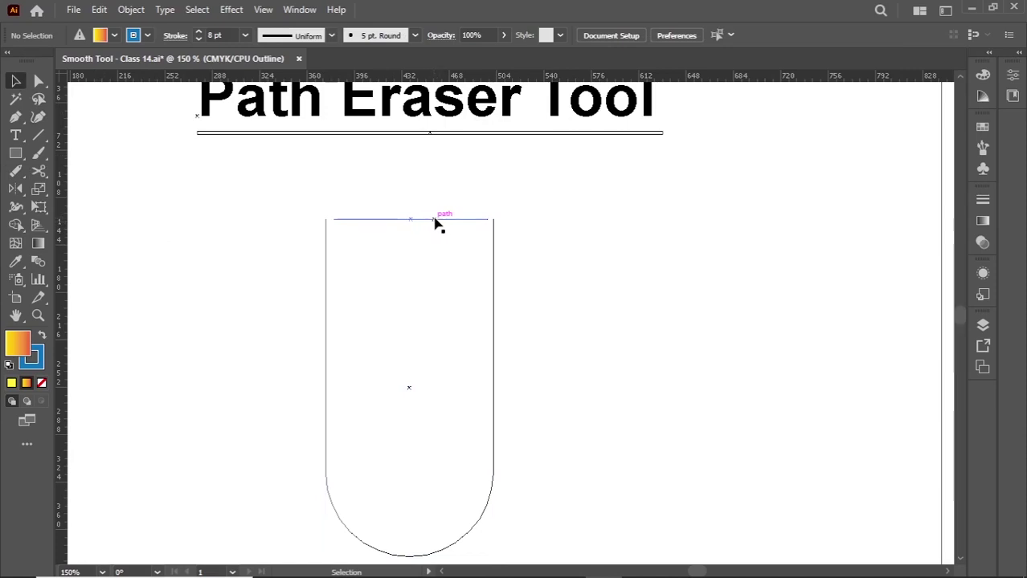
# Delete the detached upper segment of the shape and return to Preview view
pyautogui.click(494, 256)
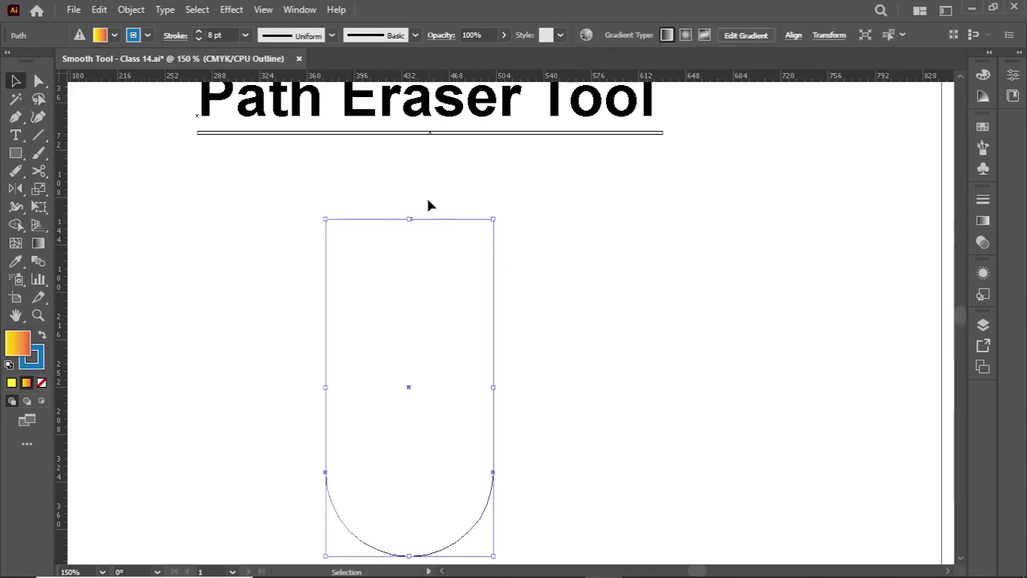
pyautogui.click(427, 203)
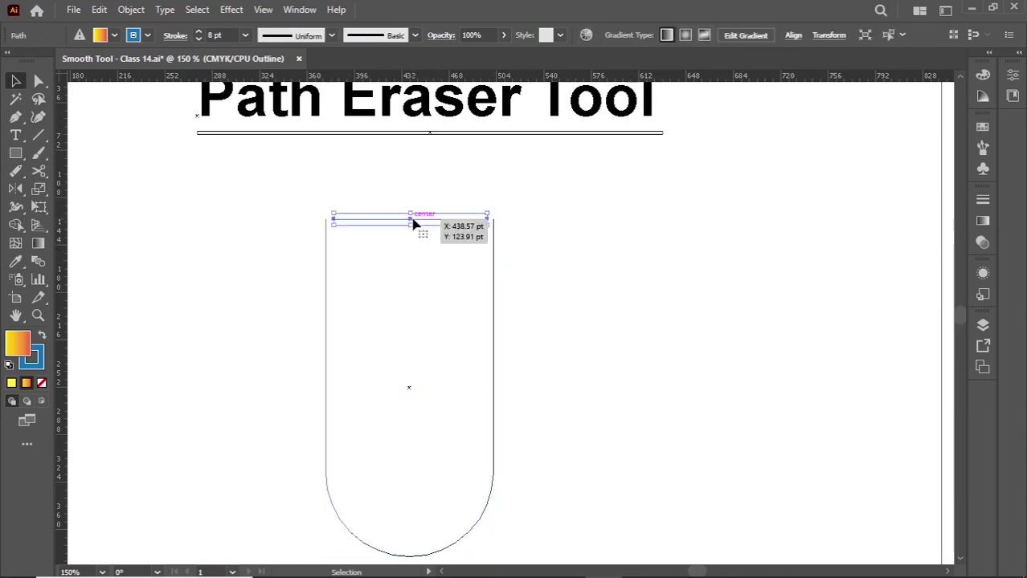
pyautogui.click(414, 224)
pyautogui.press('Delete')
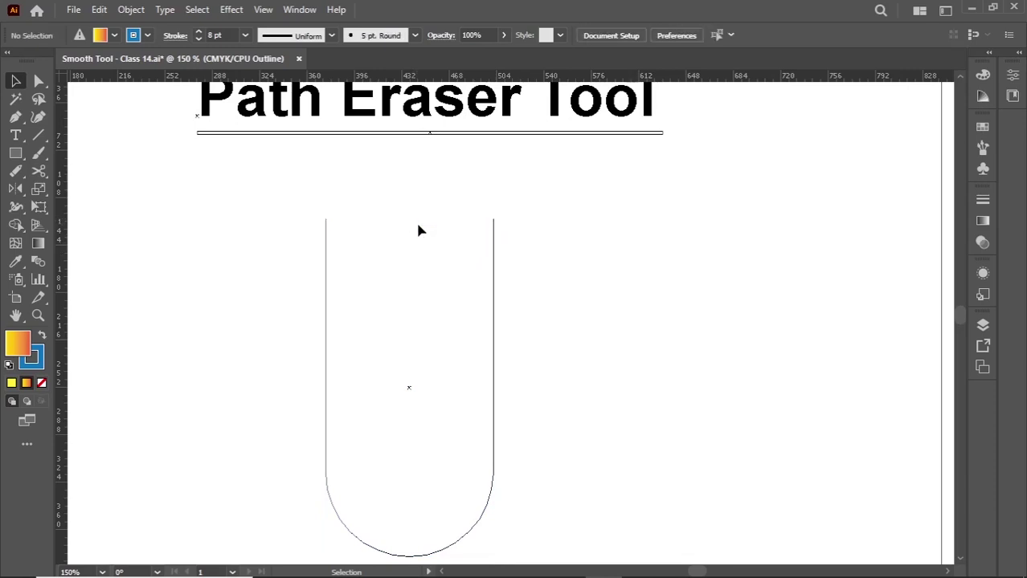
pyautogui.press('a')
pyautogui.hotkey('ctrl', 'y')
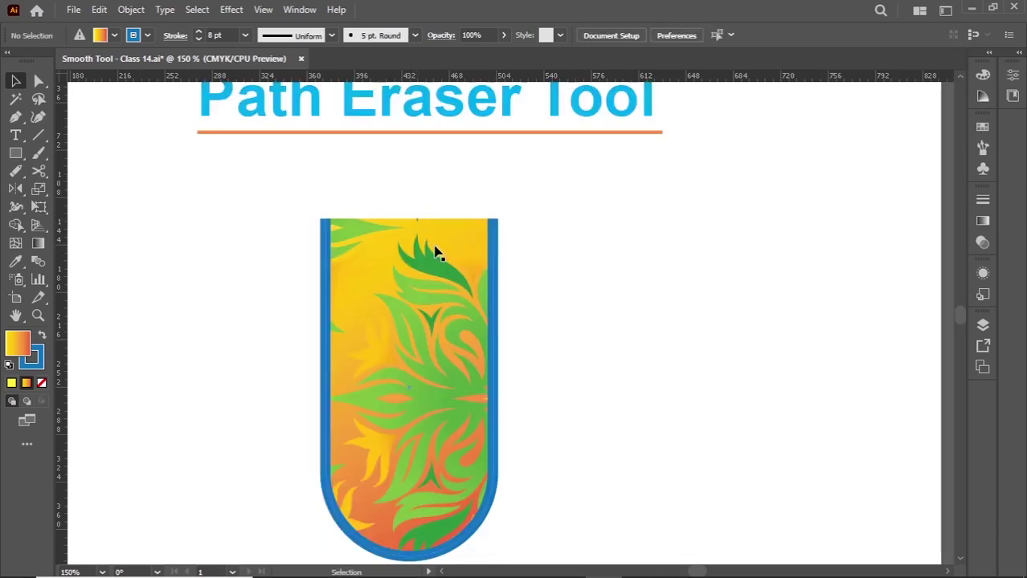
# Set the corner style of the patterned shape's stroke to Round Join, and clear the selection
pyautogui.scroll(-1, 482, 259)
pyautogui.moveTo(550, 189); pyautogui.dragTo(419, 404)
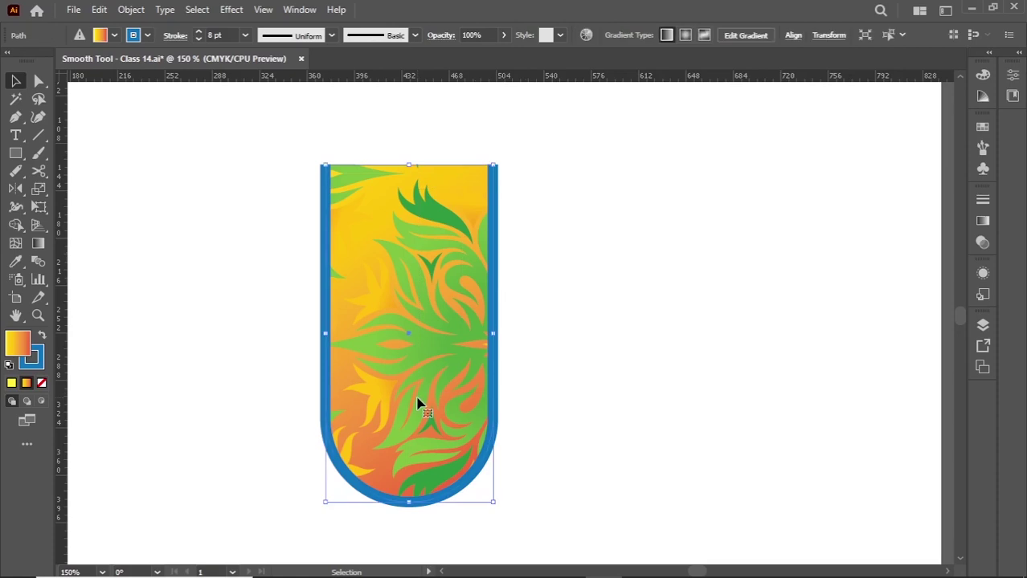
pyautogui.click(176, 38)
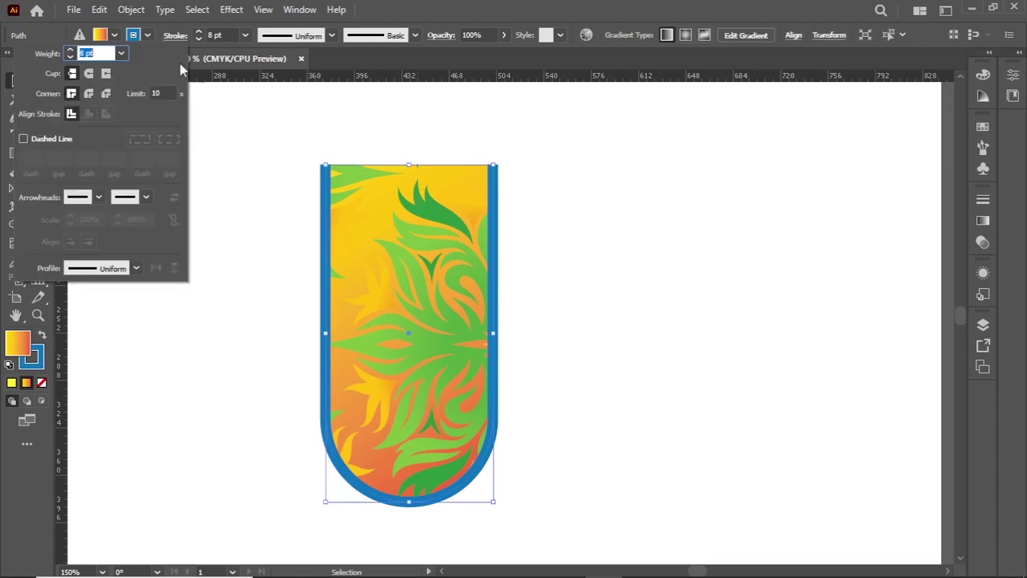
pyautogui.click(94, 94)
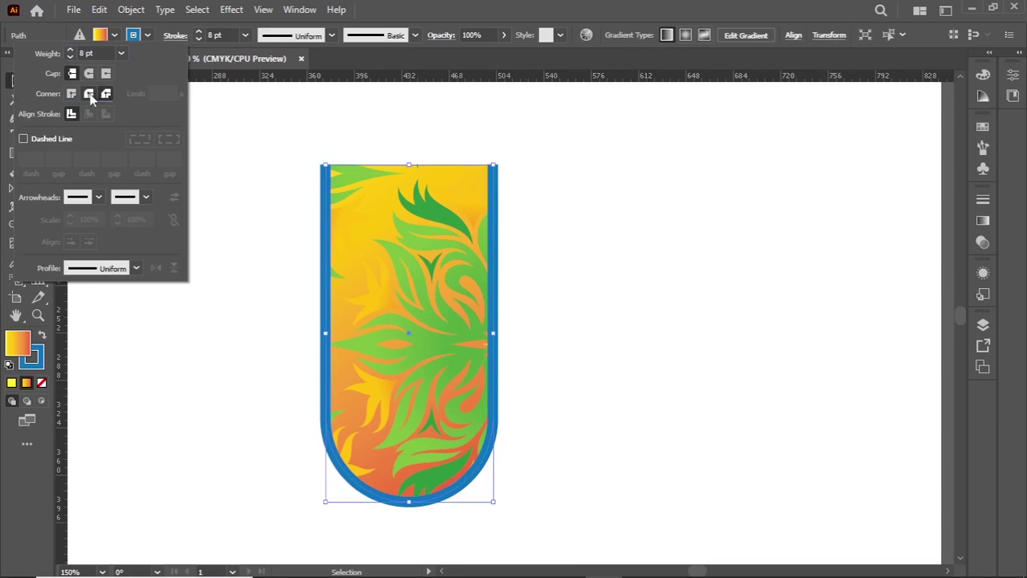
pyautogui.click(255, 139)
pyautogui.click(256, 144)
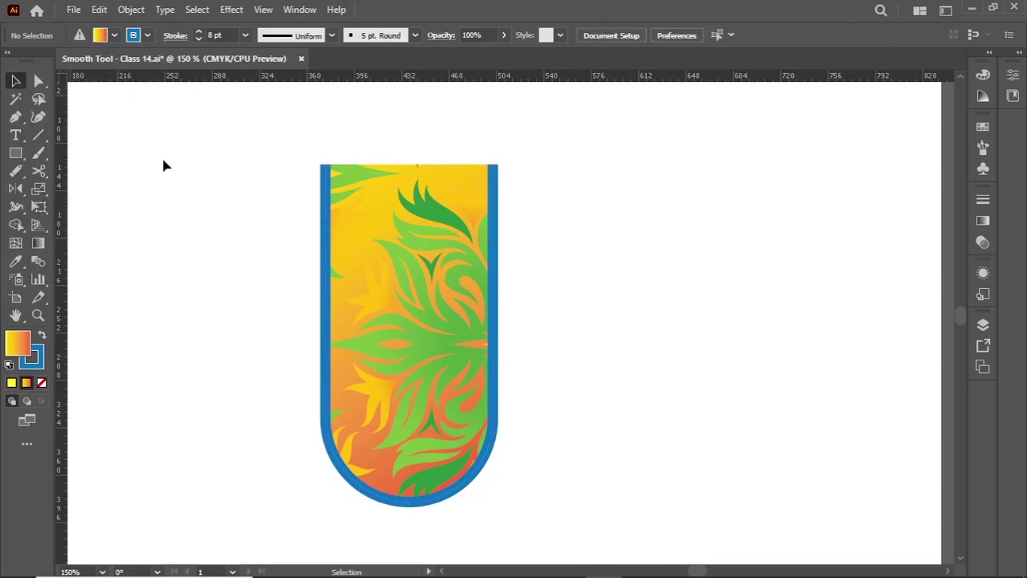
# Move the patterned shape lower and to the right beneath the heading, and clear the selection
pyautogui.scroll(-1, 238, 194)
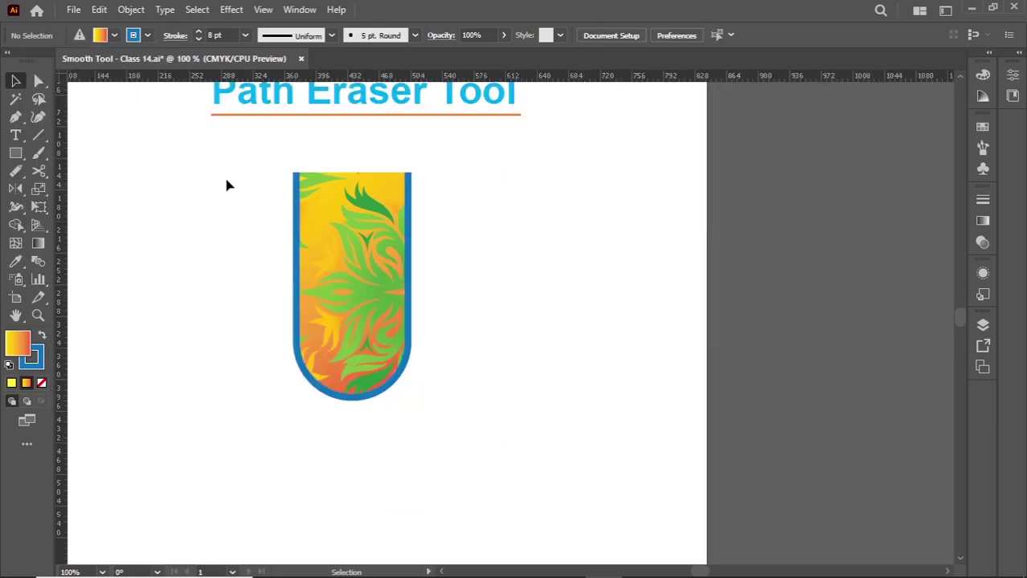
pyautogui.moveTo(234, 169); pyautogui.dragTo(286, 200)
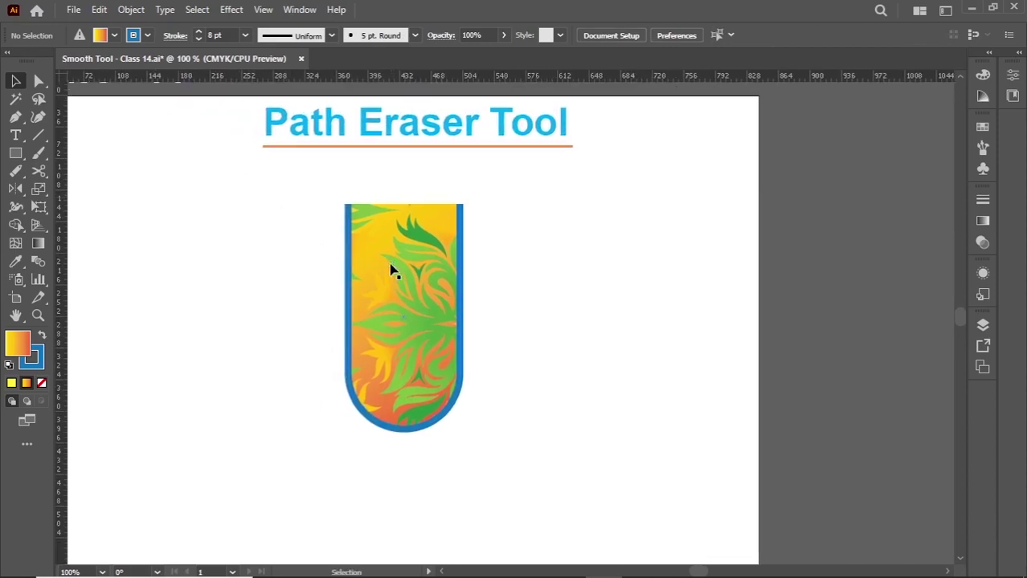
pyautogui.moveTo(384, 272); pyautogui.dragTo(403, 279)
pyautogui.click(576, 186)
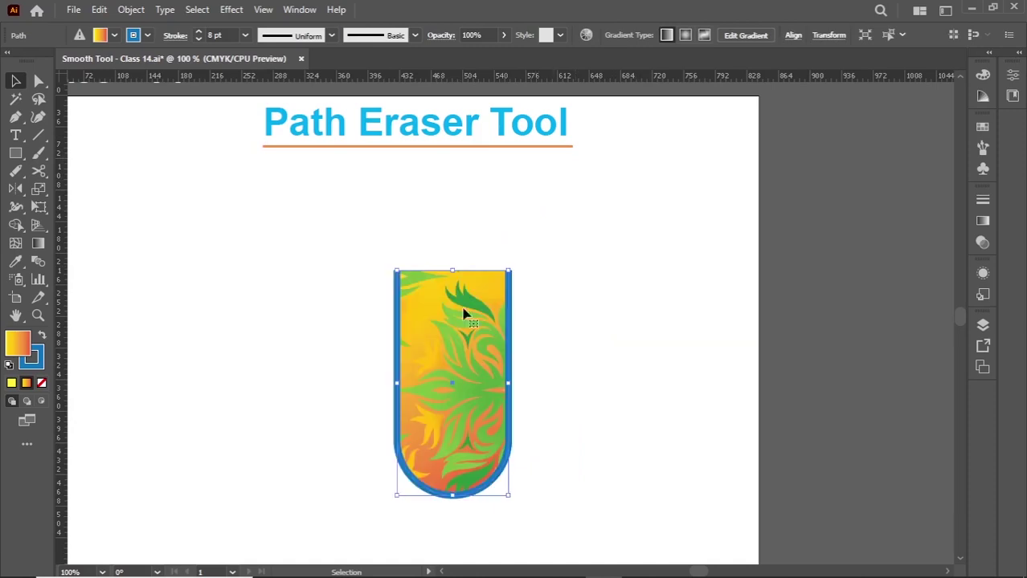
pyautogui.click(333, 249)
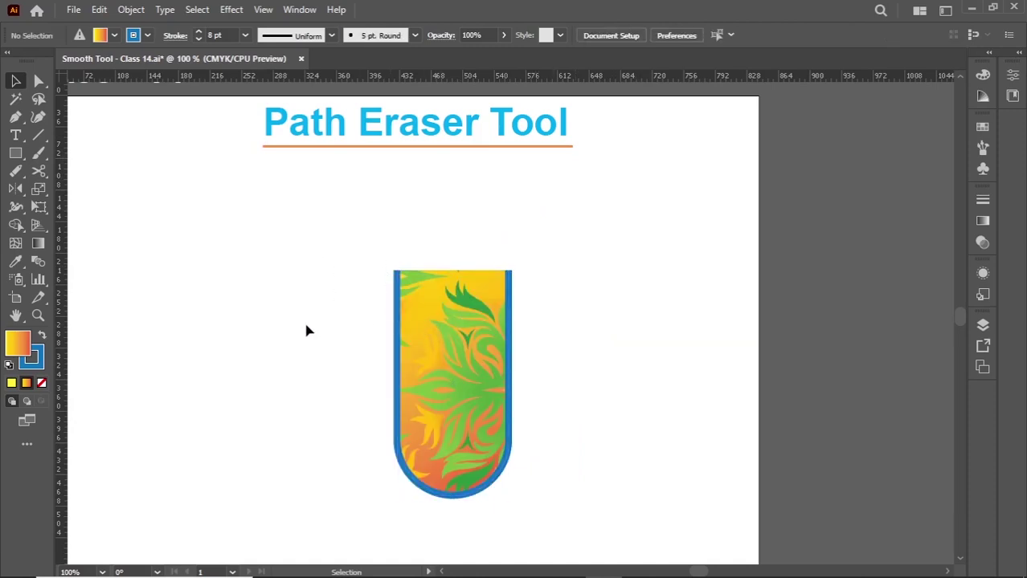
# Switch to Outline view, move the open U-shaped path to the left part of the artboard, and clear the selection
pyautogui.hotkey('ctrl', 'y')
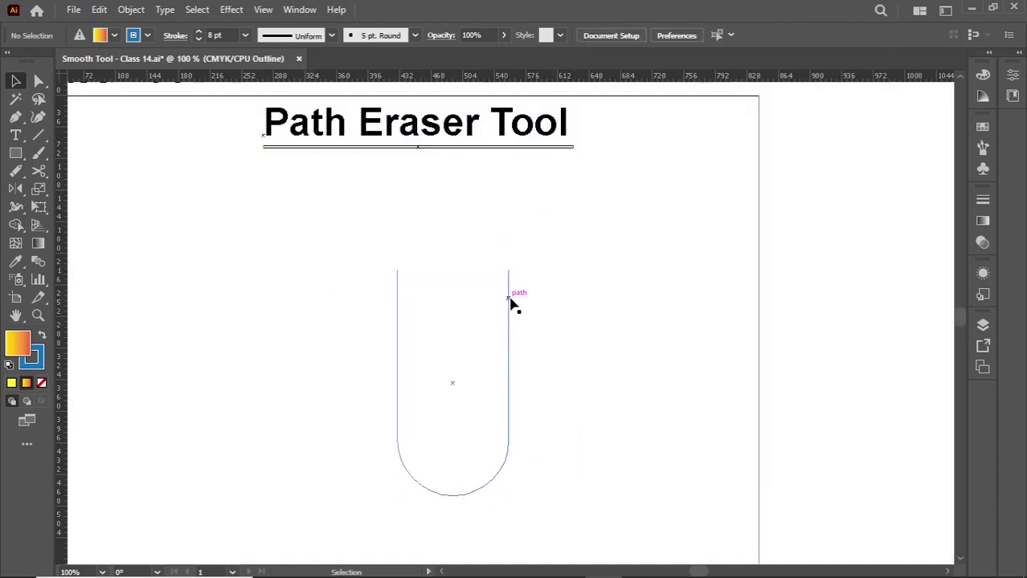
pyautogui.moveTo(509, 300); pyautogui.dragTo(321, 274)
pyautogui.hotkey('ctrl', 'shift', 'a')
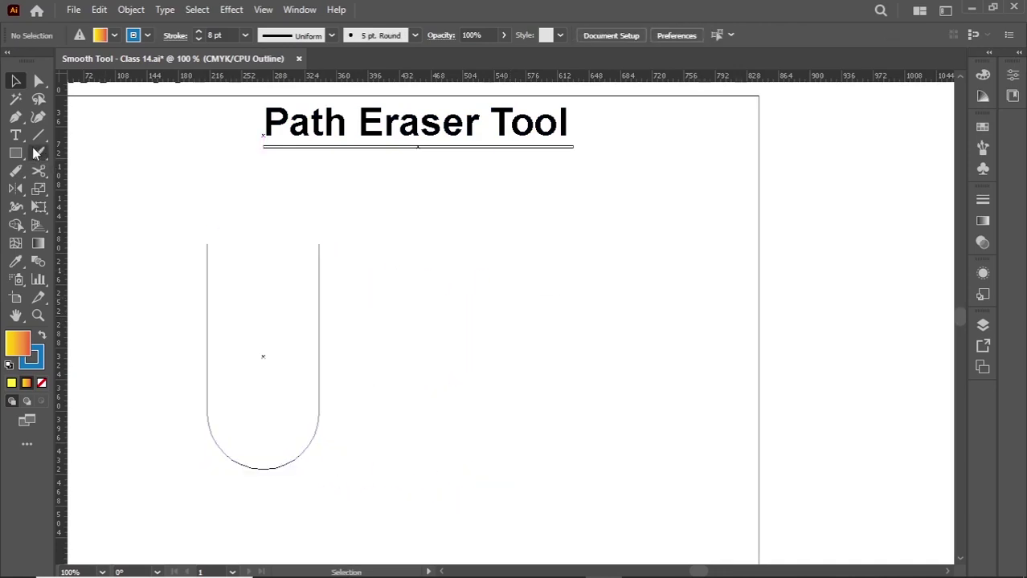
# Draw an open U-like path with a curved lower end to the right of the existing outline using the Pen tool, and select it
pyautogui.press('p')
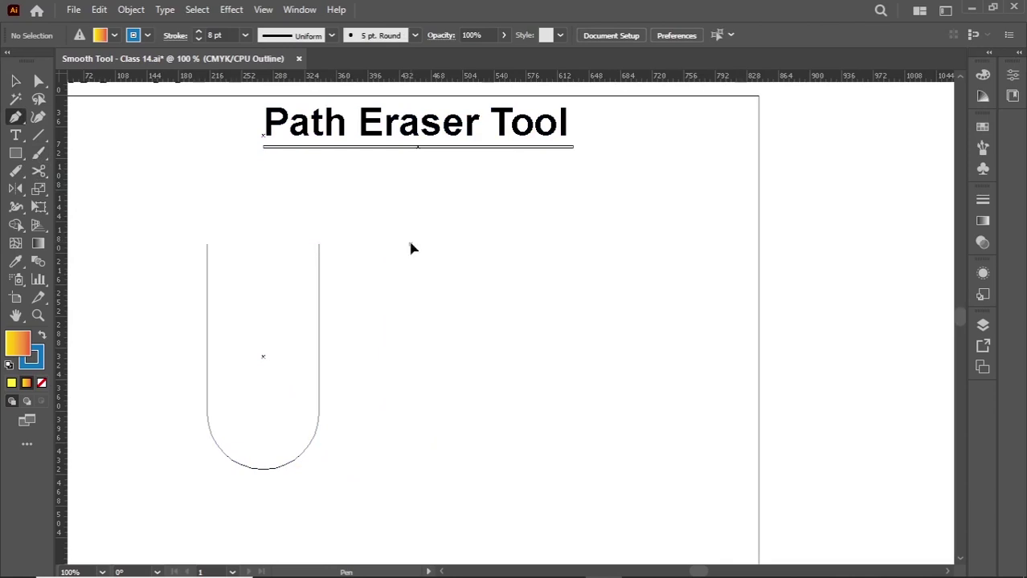
pyautogui.click(411, 244)
pyautogui.click(407, 427)
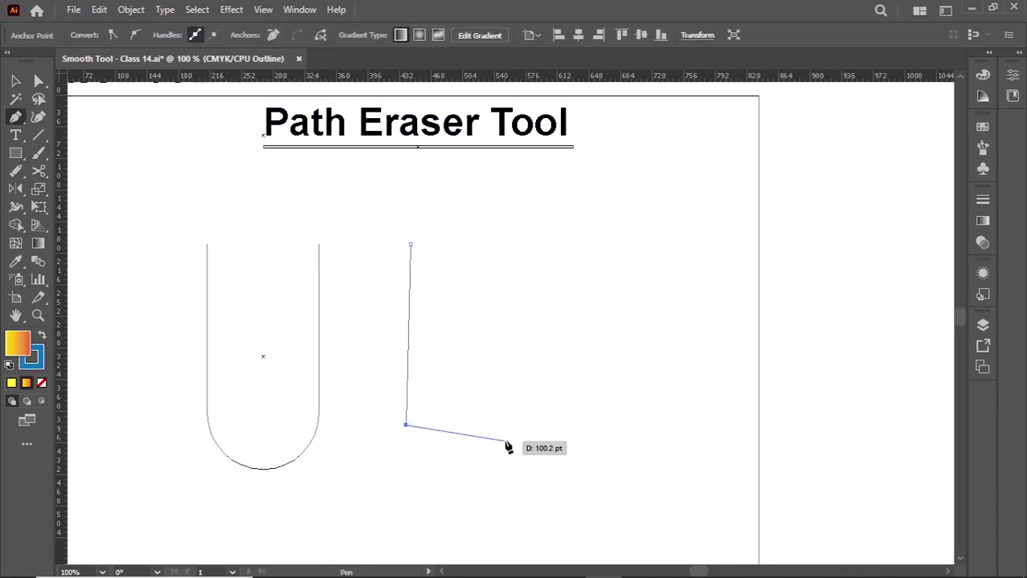
pyautogui.moveTo(505, 426); pyautogui.dragTo(523, 302)
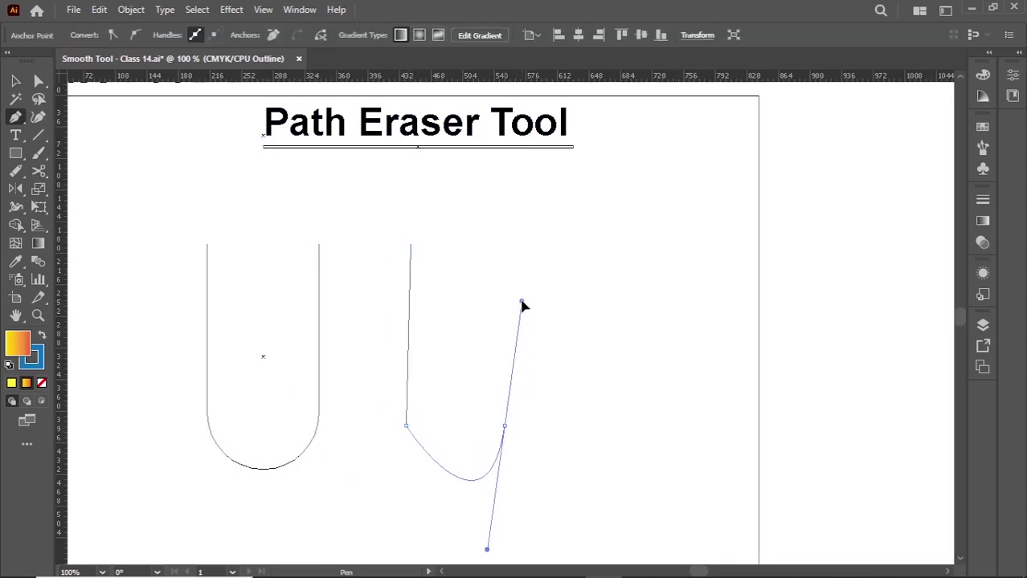
pyautogui.click(504, 426)
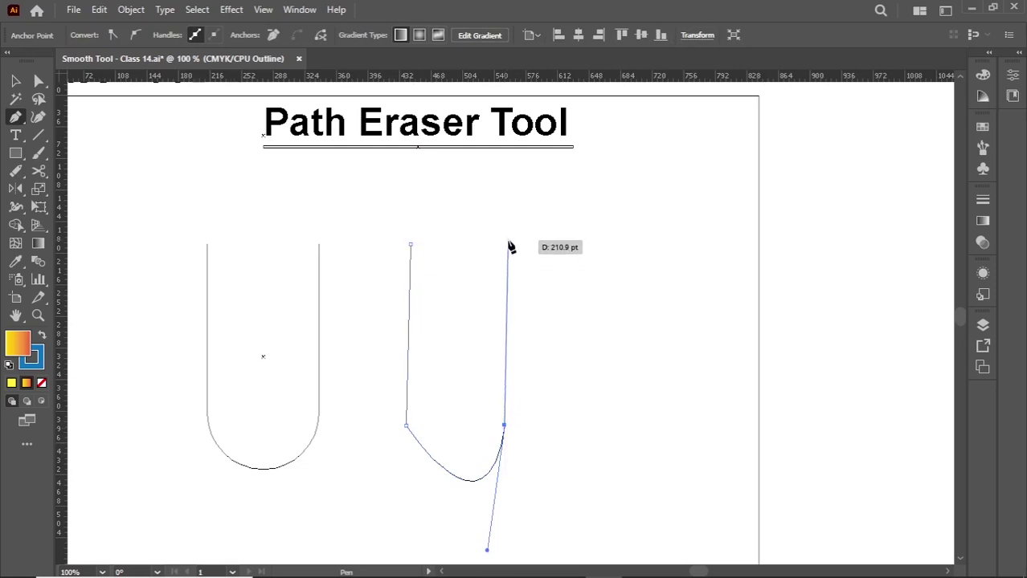
pyautogui.click(508, 243)
pyautogui.click(15, 80)
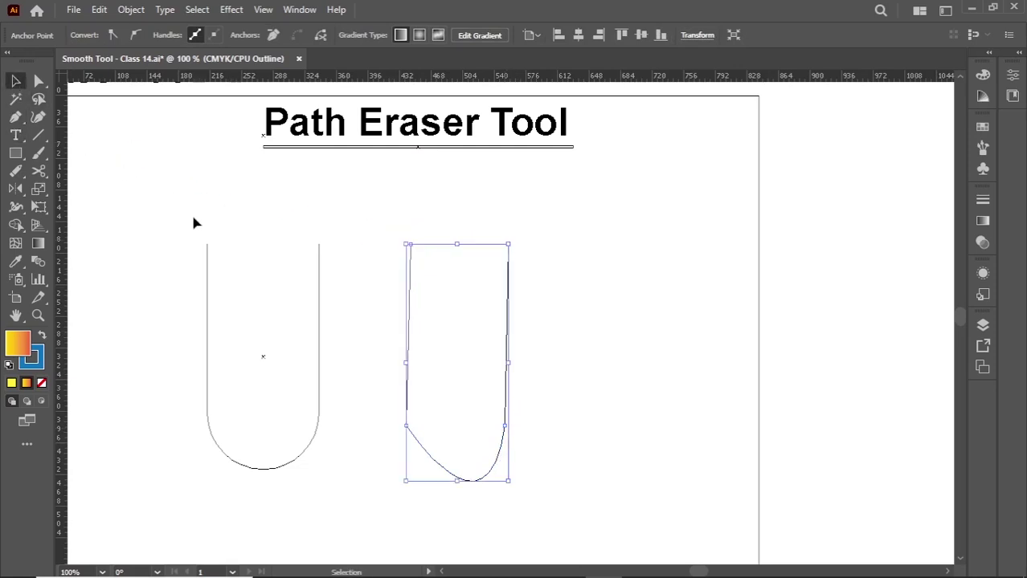
pyautogui.moveTo(385, 223); pyautogui.dragTo(563, 463)
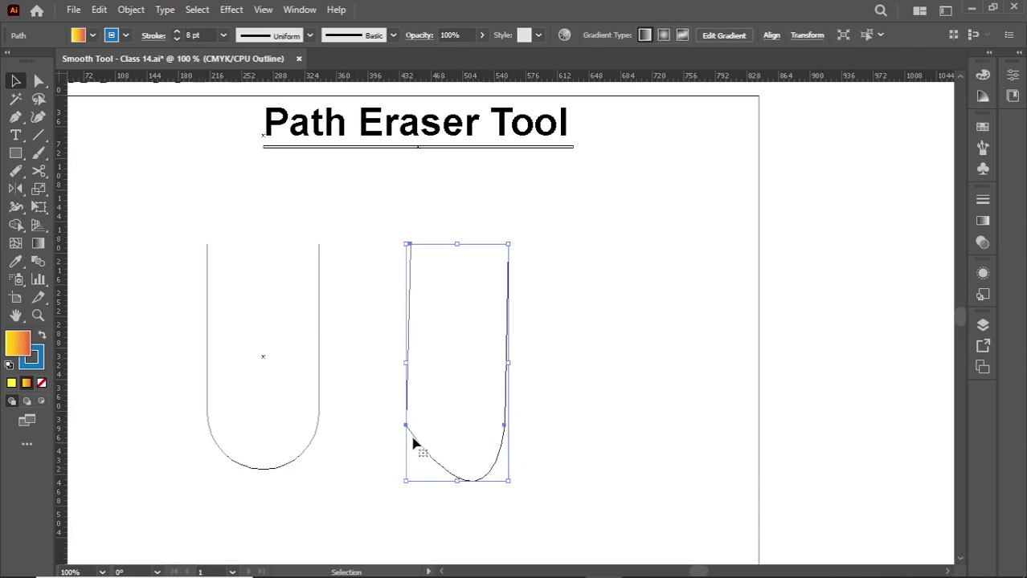
# Delete the uneven U-like path and draw a tall rectangle to the right of the remaining U-shaped outline
pyautogui.press('Delete')
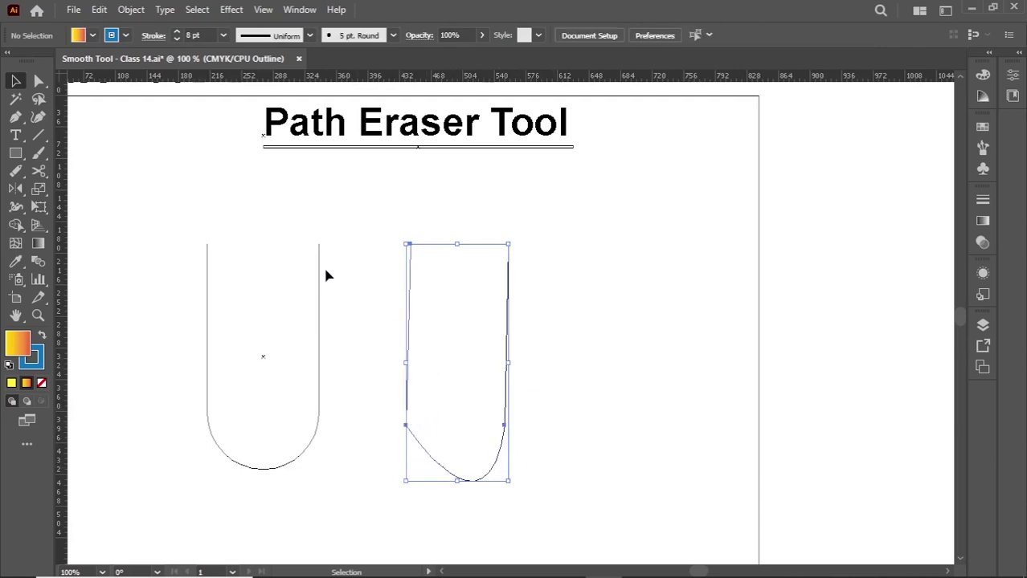
pyautogui.rightClick(12, 159)
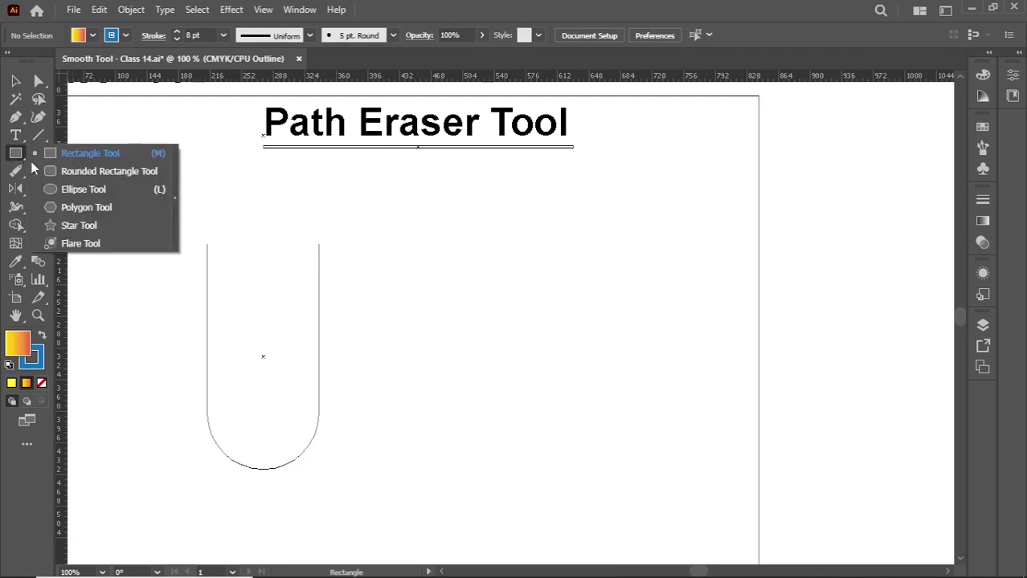
pyautogui.click(75, 153)
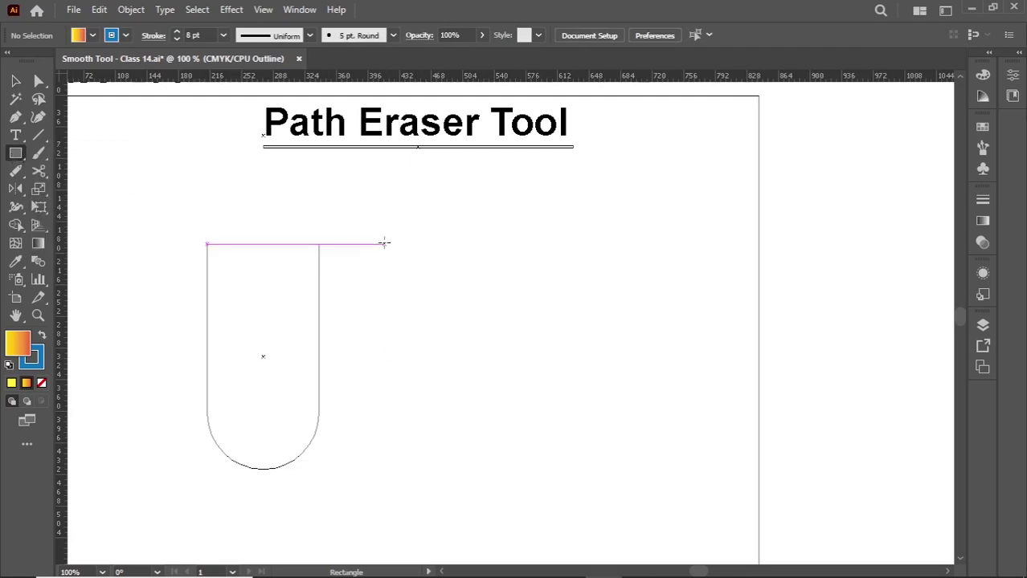
pyautogui.moveTo(384, 244); pyautogui.dragTo(486, 448)
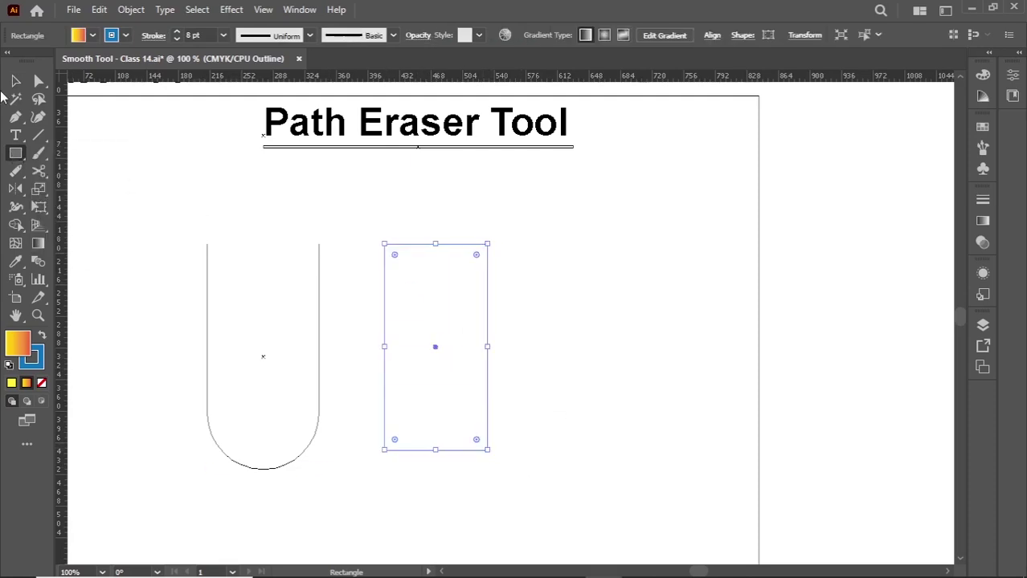
# Round the rectangle's two lower corners into a full semicircle, and select the shape for use with the Path Eraser tool
pyautogui.press('a')
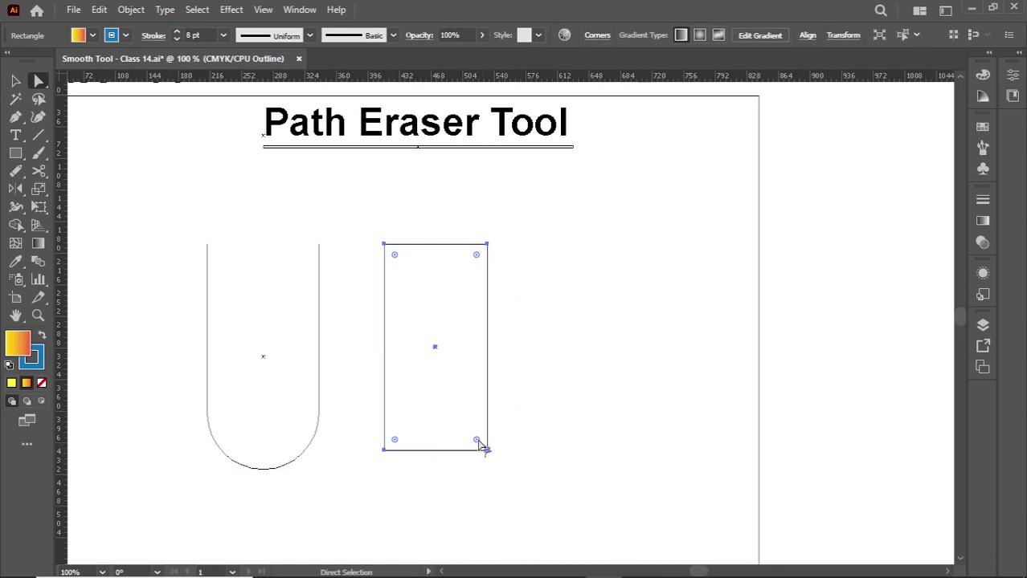
pyautogui.moveTo(393, 441); pyautogui.dragTo(411, 361)
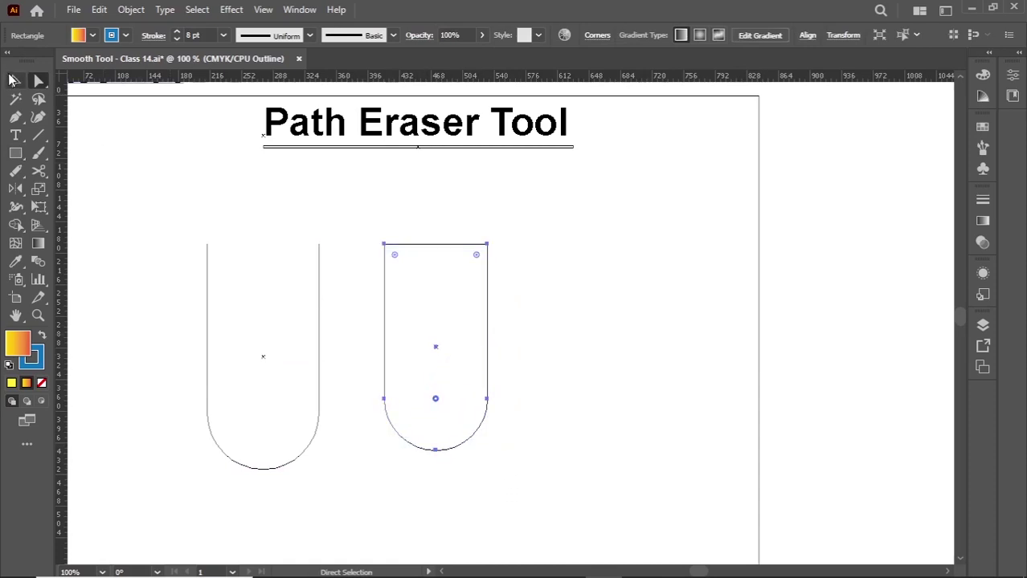
pyautogui.click(15, 80)
pyautogui.click(259, 236)
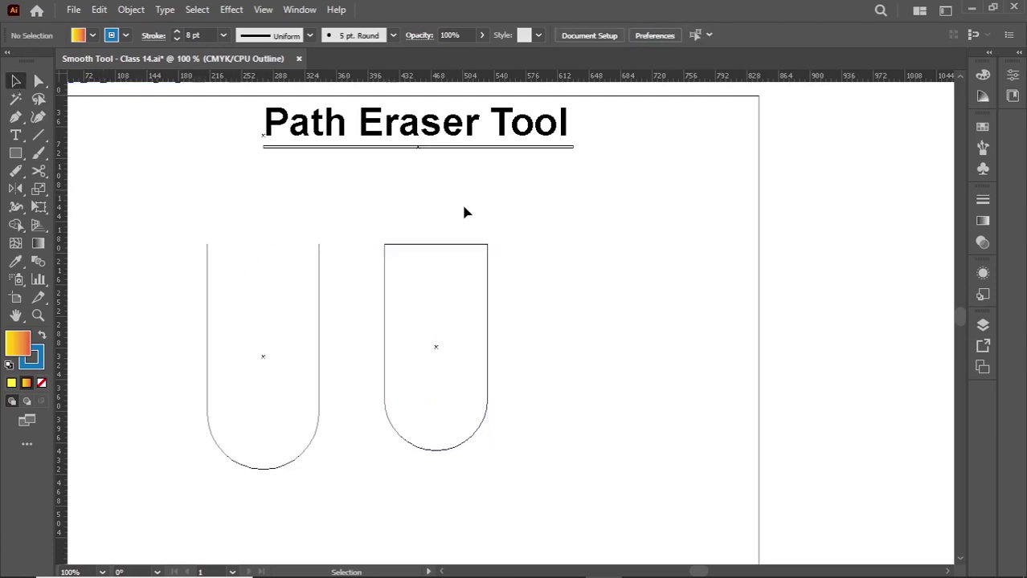
pyautogui.moveTo(464, 212); pyautogui.dragTo(414, 277)
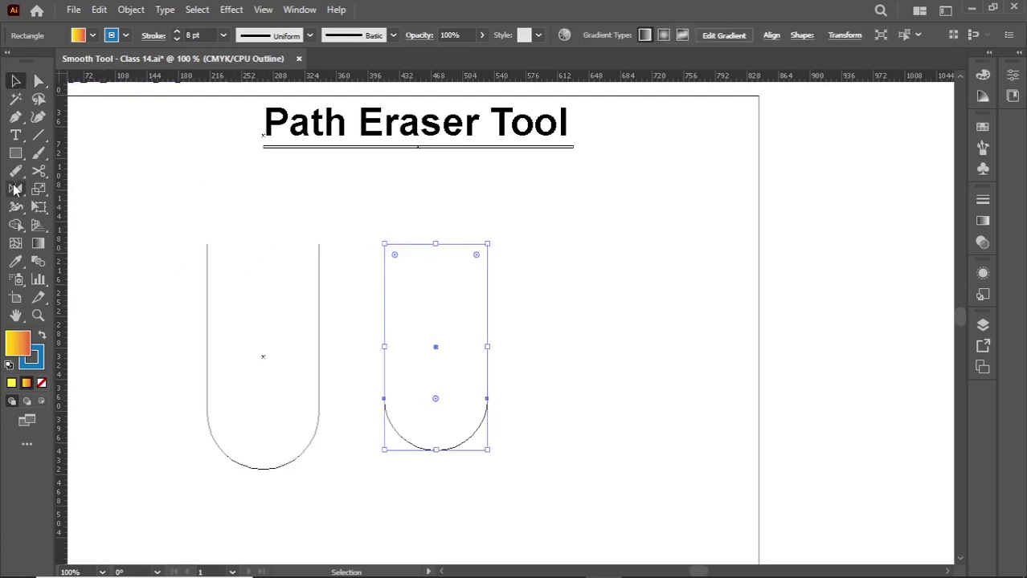
pyautogui.moveTo(15, 170); pyautogui.dragTo(79, 226)
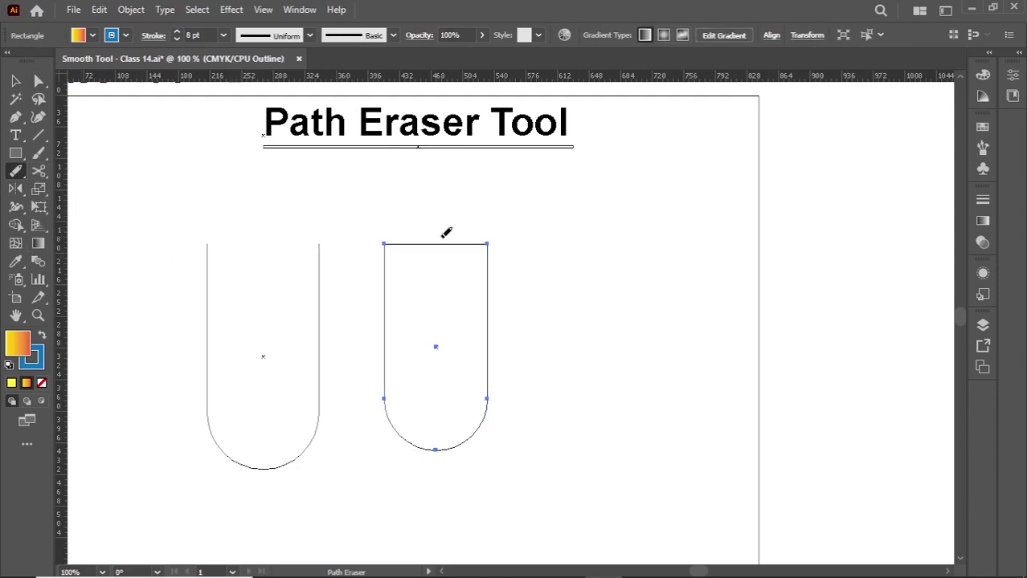
pyautogui.moveTo(486, 241)
pyautogui.mouseDown()
pyautogui.moveTo(408, 245)
pyautogui.moveTo(390, 231)
pyautogui.moveTo(400, 255)
pyautogui.mouseUp()
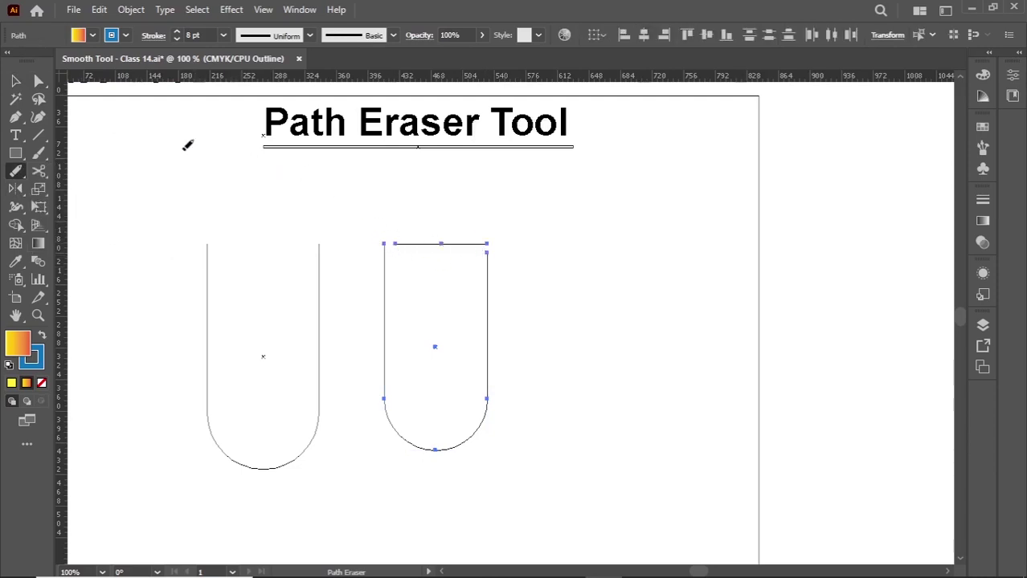
pyautogui.scroll(3, 482, 272)
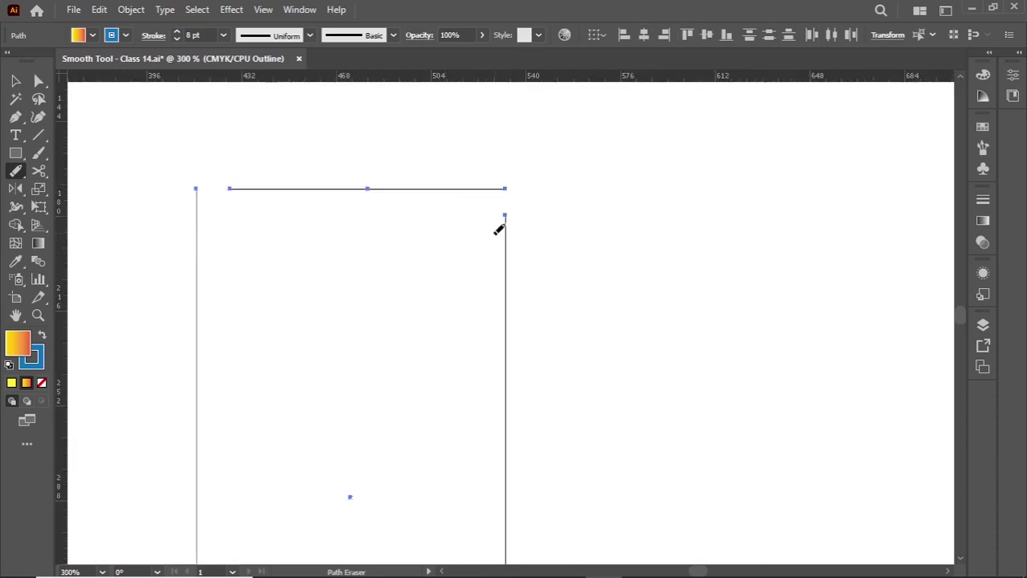
pyautogui.hotkey('ctrl', 'z')
pyautogui.hotkey('ctrl', 'z')
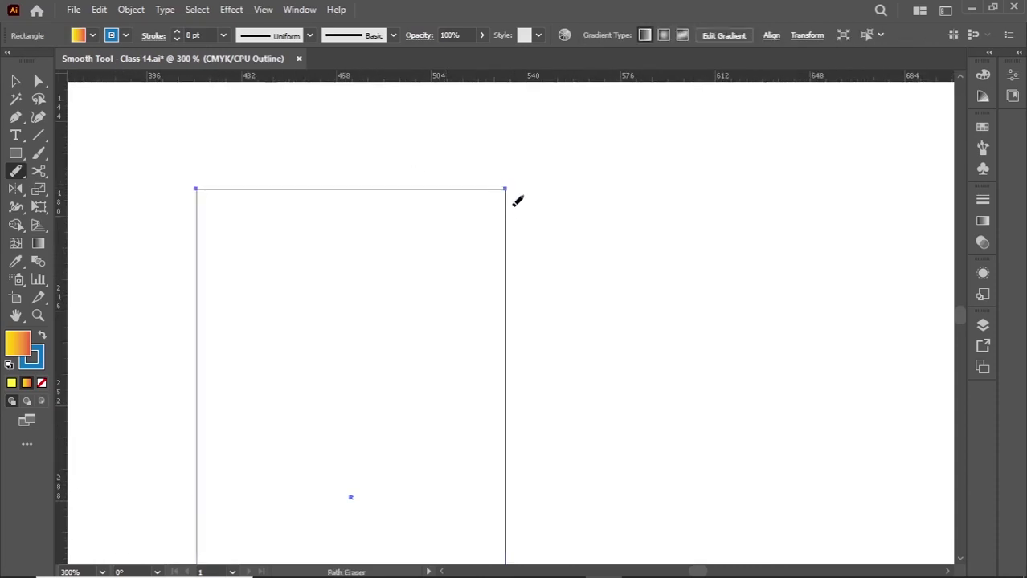
# Detach the shape's top edge by erasing its path near both upper corners, delete the detached segment, and return to Preview view
pyautogui.click(503, 190)
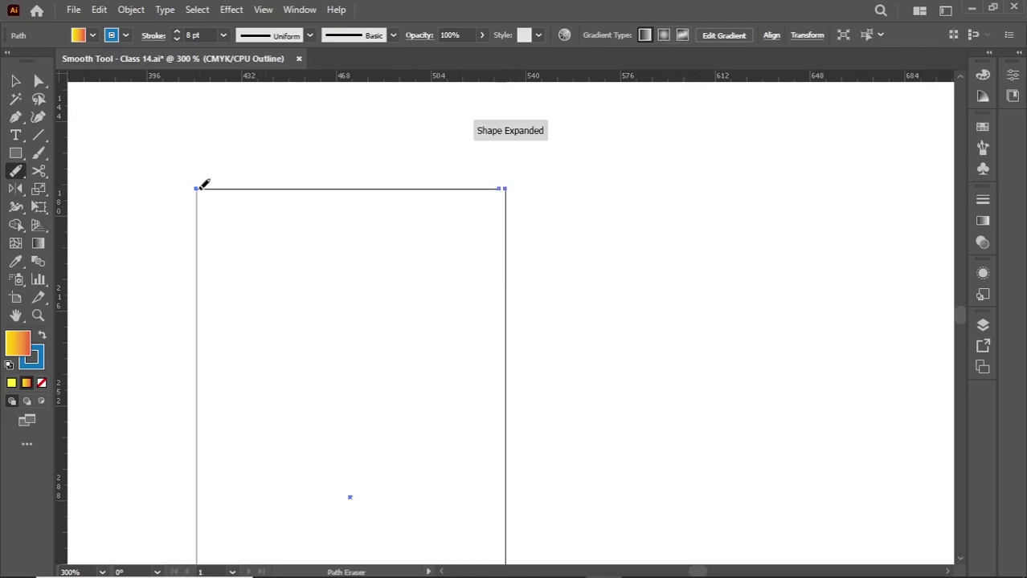
pyautogui.click(15, 81)
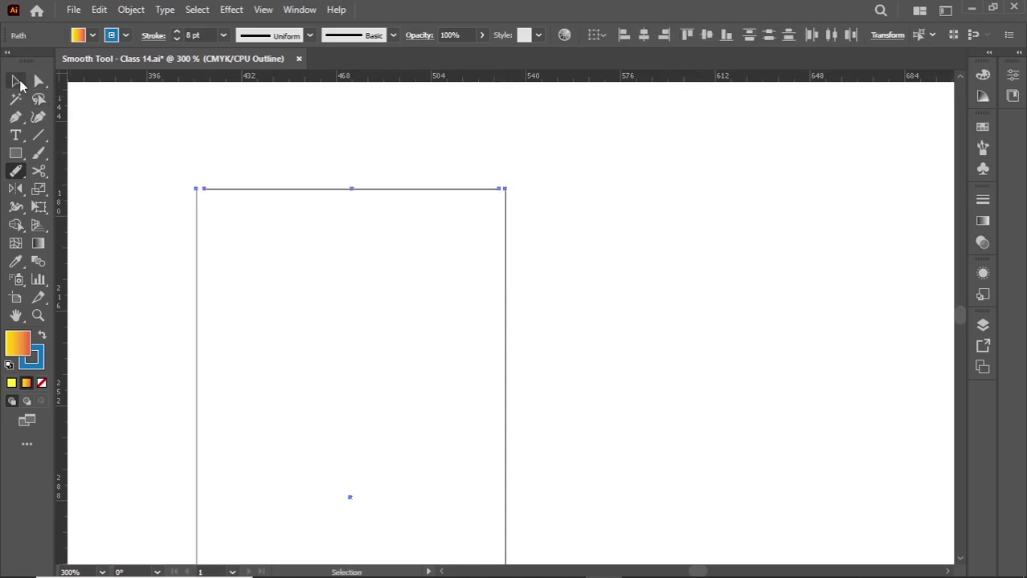
pyautogui.click(405, 160)
pyautogui.moveTo(462, 193); pyautogui.dragTo(389, 217)
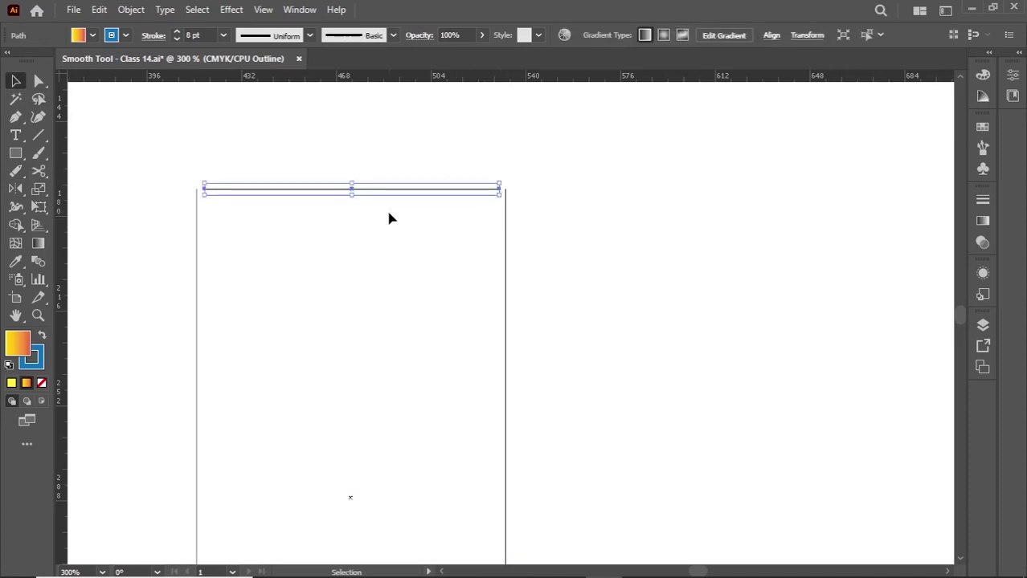
pyautogui.press('Delete')
pyautogui.hotkey('ctrl', 'y')
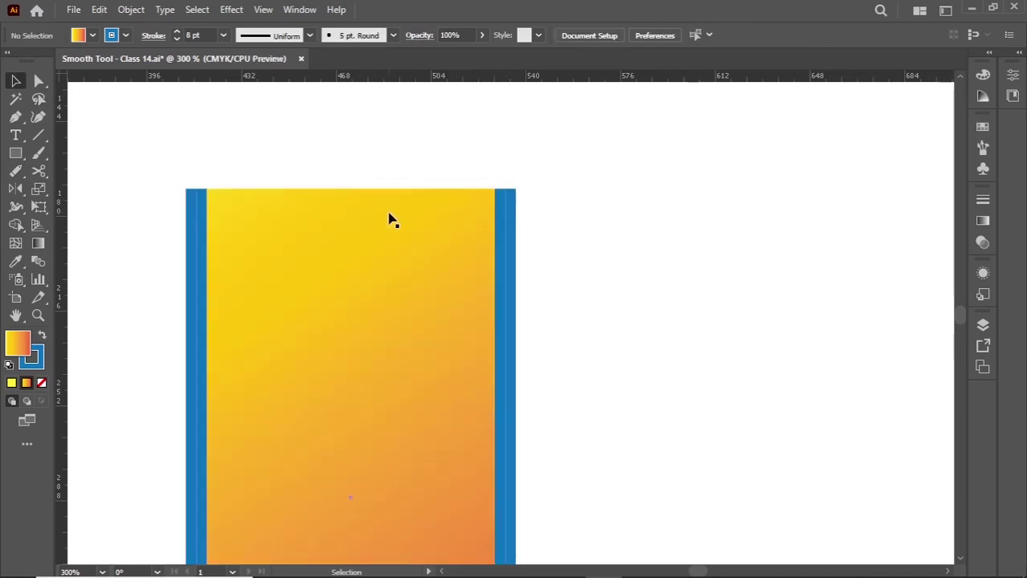
# Examine the opened gradient-filled shape next to the patterned shape on the whole artboard
pyautogui.hotkey('ctrl', '-')
pyautogui.hotkey('ctrl', '-')
pyautogui.hotkey('ctrl', '-')
pyautogui.hotkey('ctrl', '-')
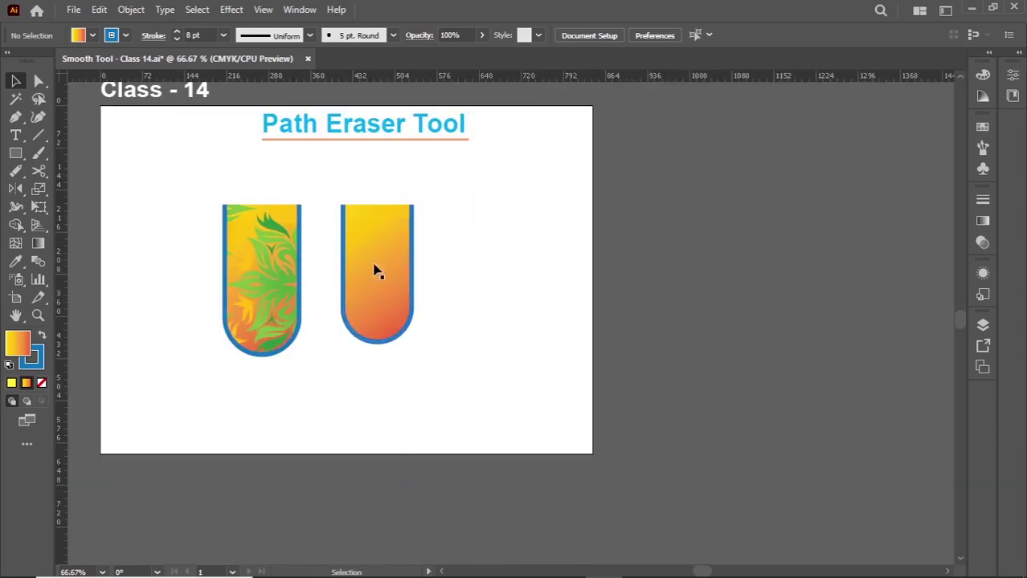
pyautogui.click(375, 271)
pyautogui.click(462, 270)
pyautogui.scroll(1, 454, 230)
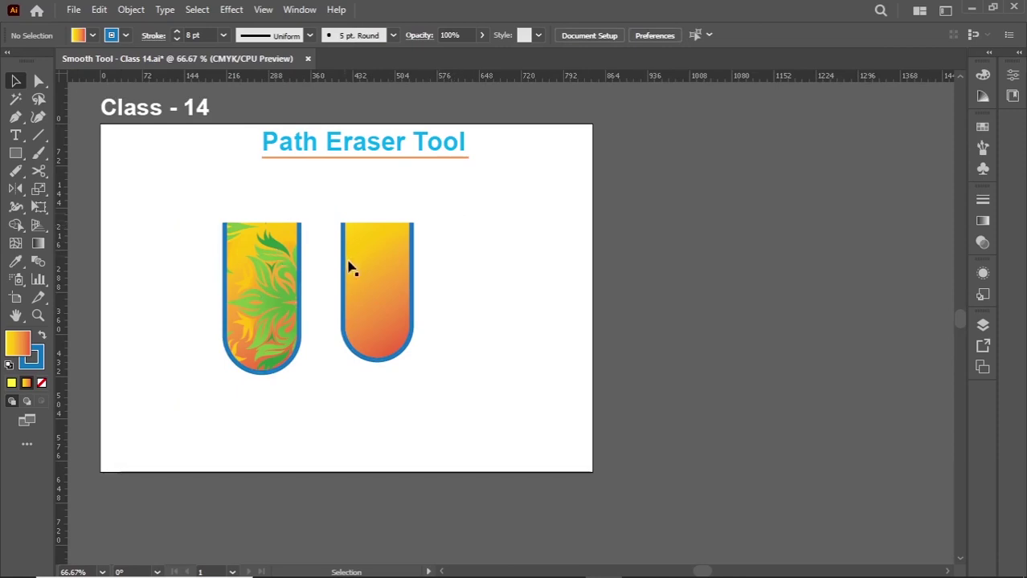
pyautogui.click(374, 279)
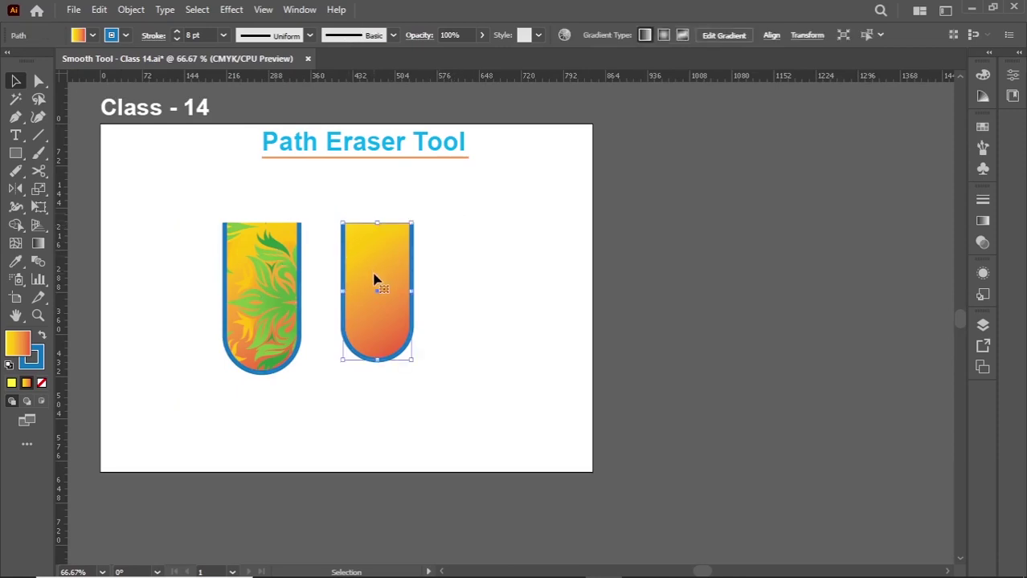
pyautogui.click(321, 290)
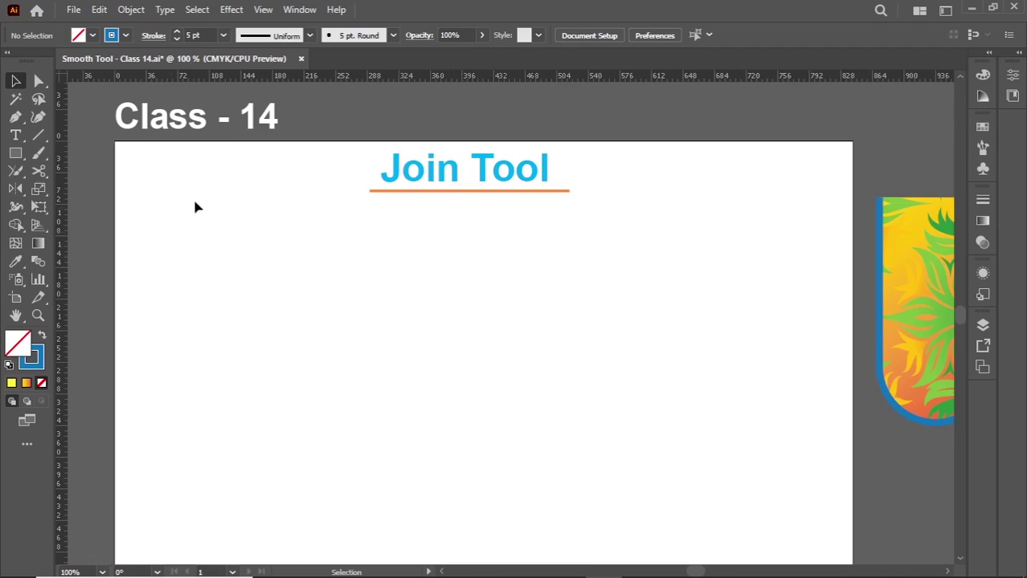
# Draw a wavy closed freeform outline beneath the Join Tool heading with the Pencil tool
pyautogui.moveTo(16, 170); pyautogui.dragTo(84, 243)
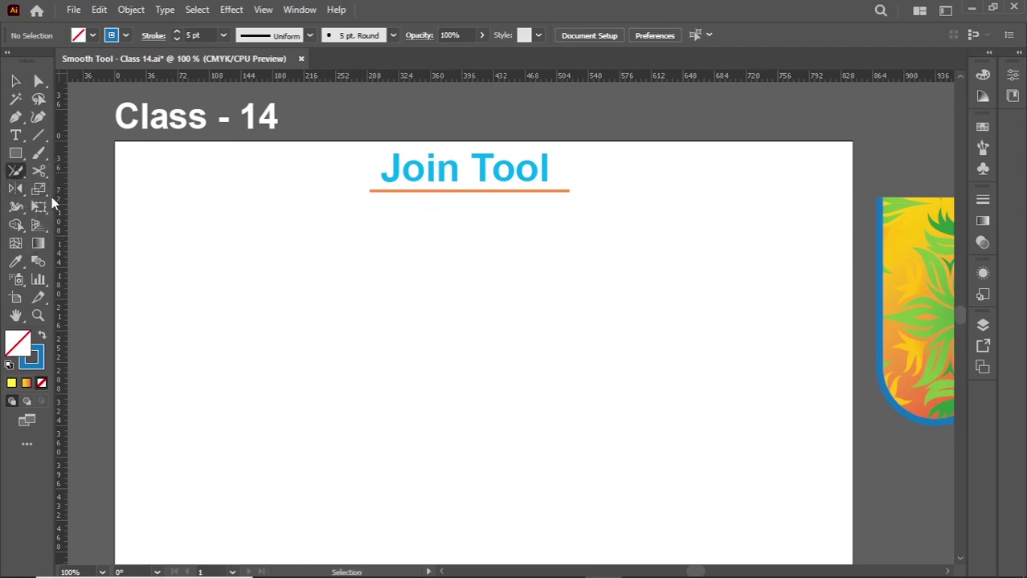
pyautogui.click(11, 175)
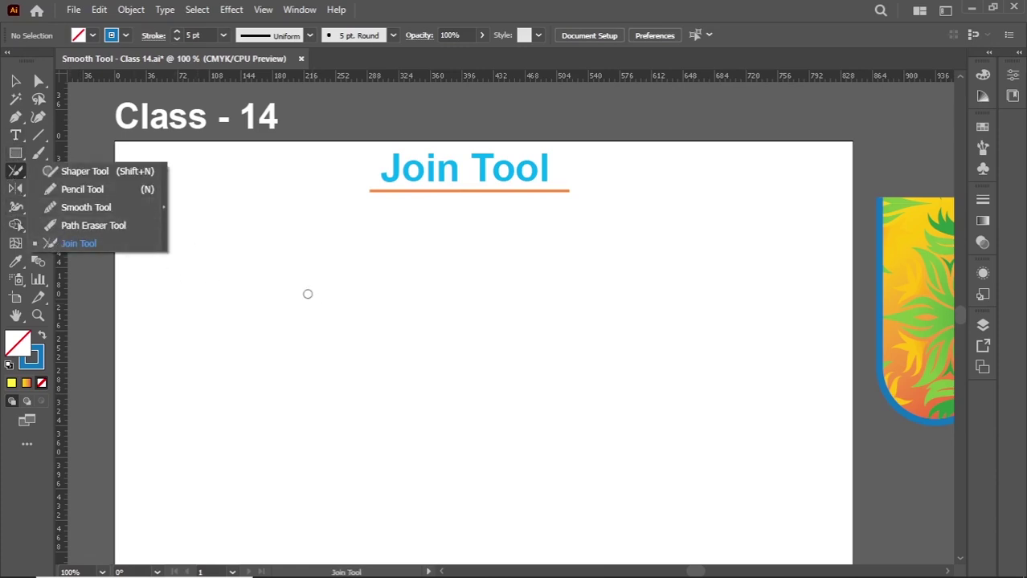
pyautogui.click(73, 192)
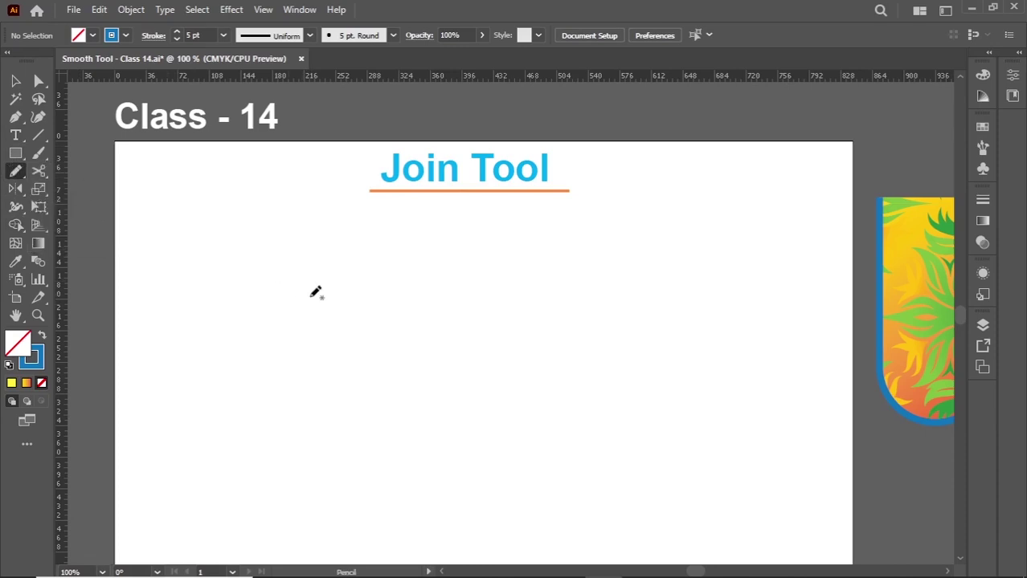
pyautogui.moveTo(312, 296)
pyautogui.mouseDown()
pyautogui.moveTo(346, 268)
pyautogui.moveTo(431, 289)
pyautogui.moveTo(579, 271)
pyautogui.moveTo(525, 357)
pyautogui.moveTo(316, 352)
pyautogui.moveTo(298, 318)
pyautogui.mouseUp()
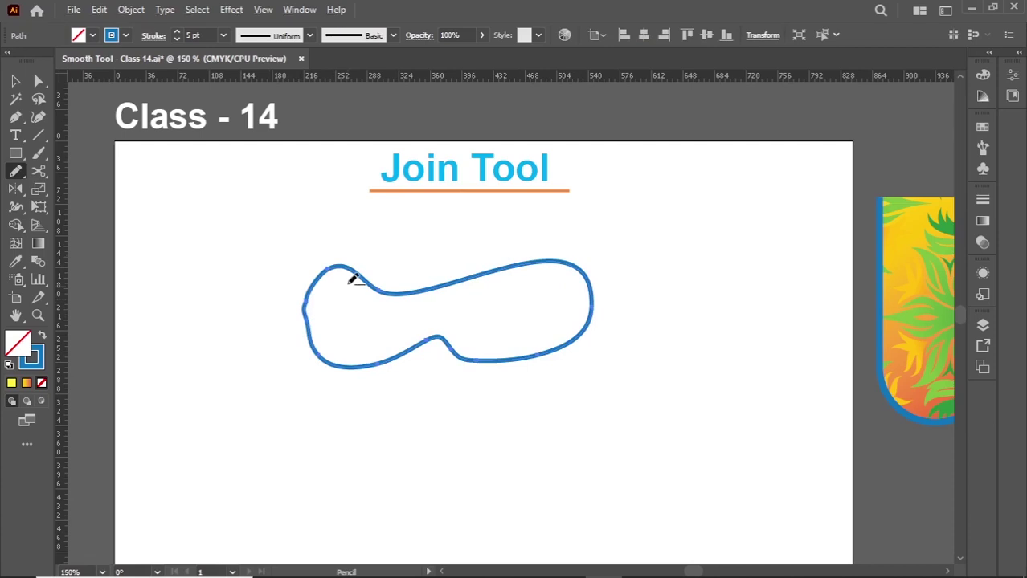
# Erase a small gap in the dip of the freeform outline's upper edge with the Path Eraser tool
pyautogui.scroll(2, 352, 278)
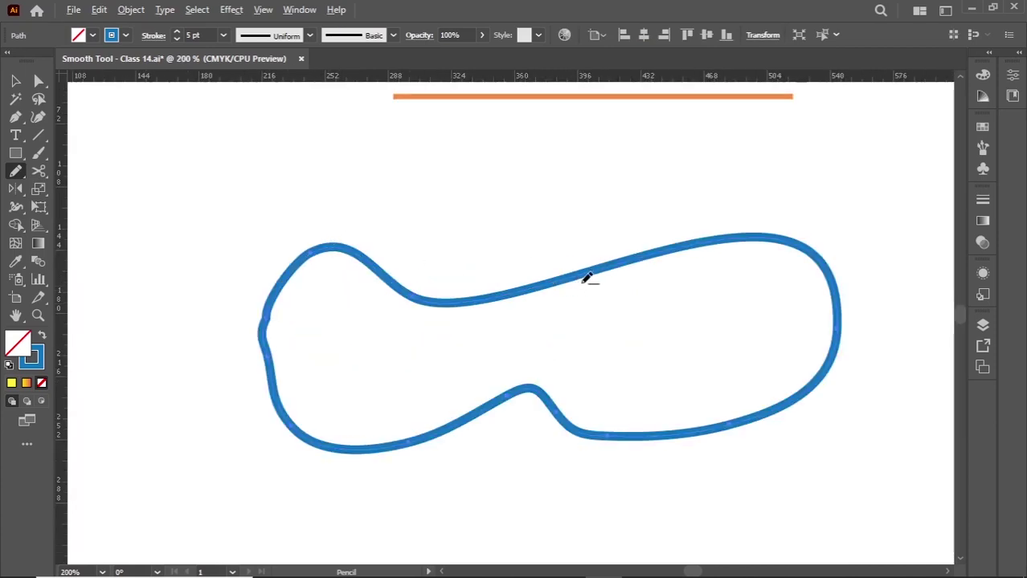
pyautogui.scroll(1, 586, 277)
pyautogui.moveTo(22, 174); pyautogui.dragTo(82, 226)
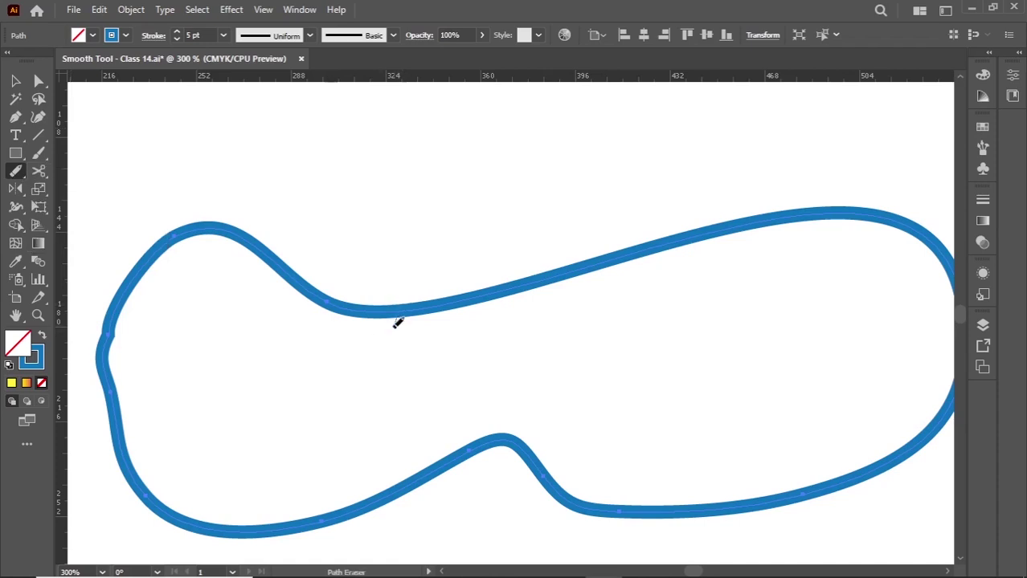
pyautogui.moveTo(401, 315); pyautogui.dragTo(378, 310)
pyautogui.click(15, 80)
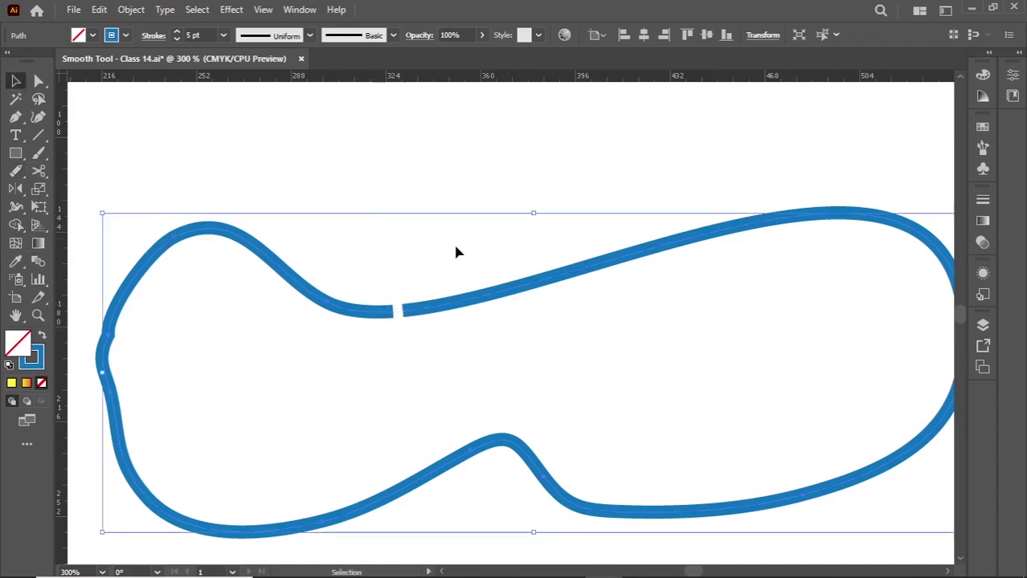
# Close the gap in the freeform outline's upper edge with the Join tool, and select the outline
pyautogui.moveTo(455, 252); pyautogui.dragTo(393, 344)
pyautogui.moveTo(16, 171); pyautogui.dragTo(90, 246)
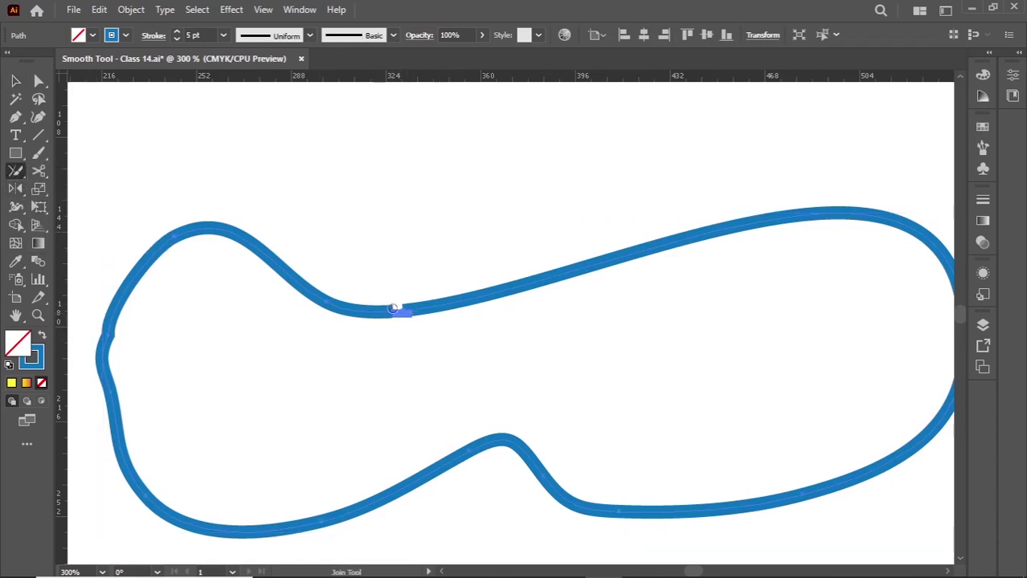
pyautogui.moveTo(394, 307); pyautogui.dragTo(381, 330)
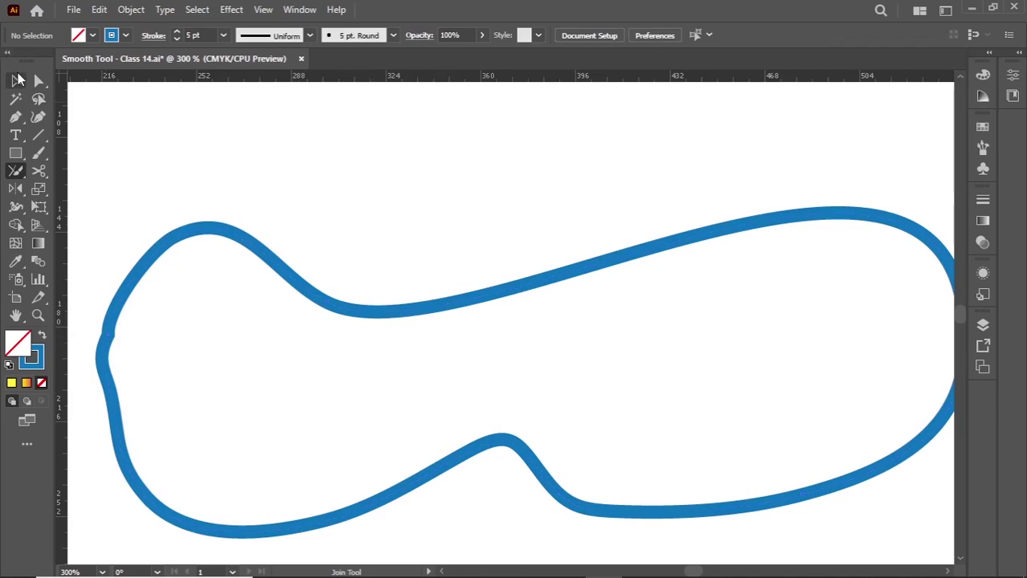
pyautogui.click(18, 78)
pyautogui.moveTo(444, 228); pyautogui.dragTo(292, 423)
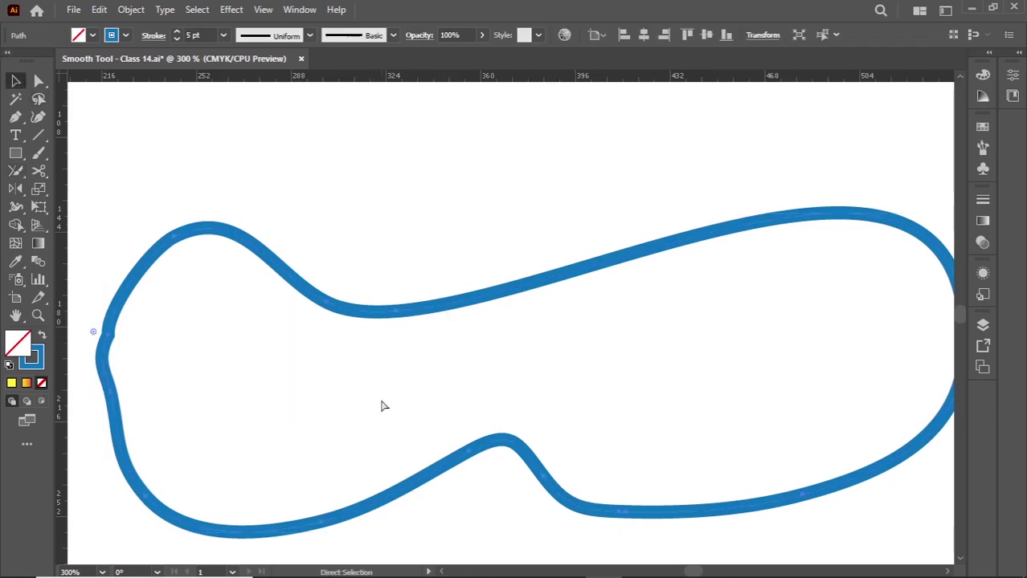
# Switch to Outline view, select the joined freeform outline to inspect its anchor points, and delete it
pyautogui.hotkey('ctrl', 'y')
pyautogui.moveTo(427, 267); pyautogui.dragTo(335, 379)
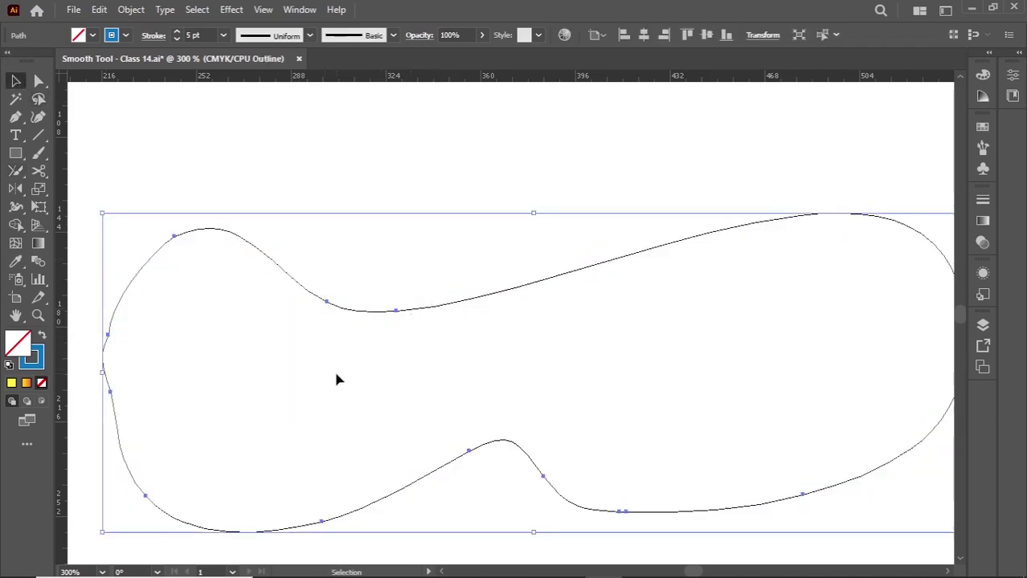
pyautogui.scroll(-1, 344, 373)
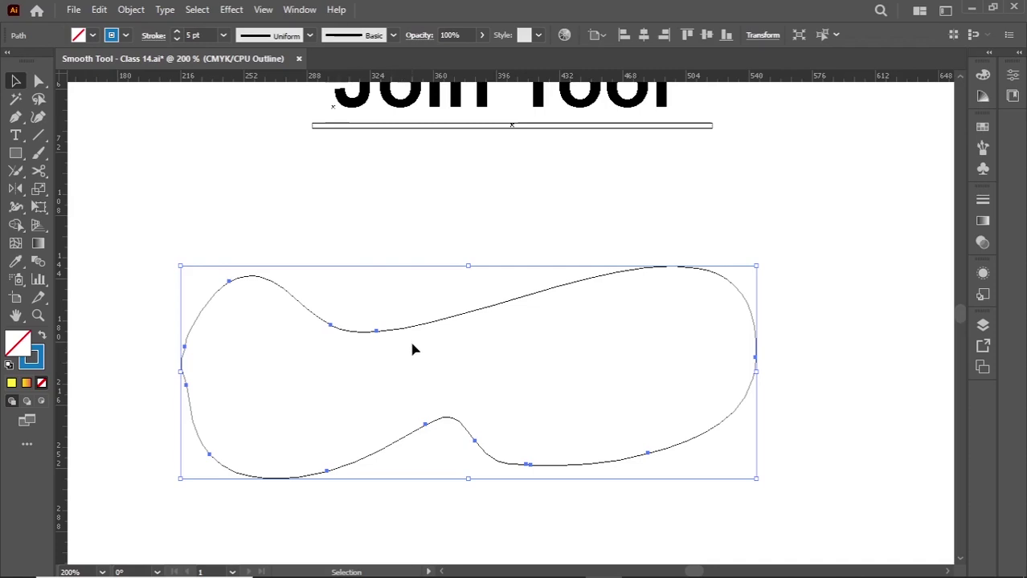
pyautogui.scroll(1, 414, 351)
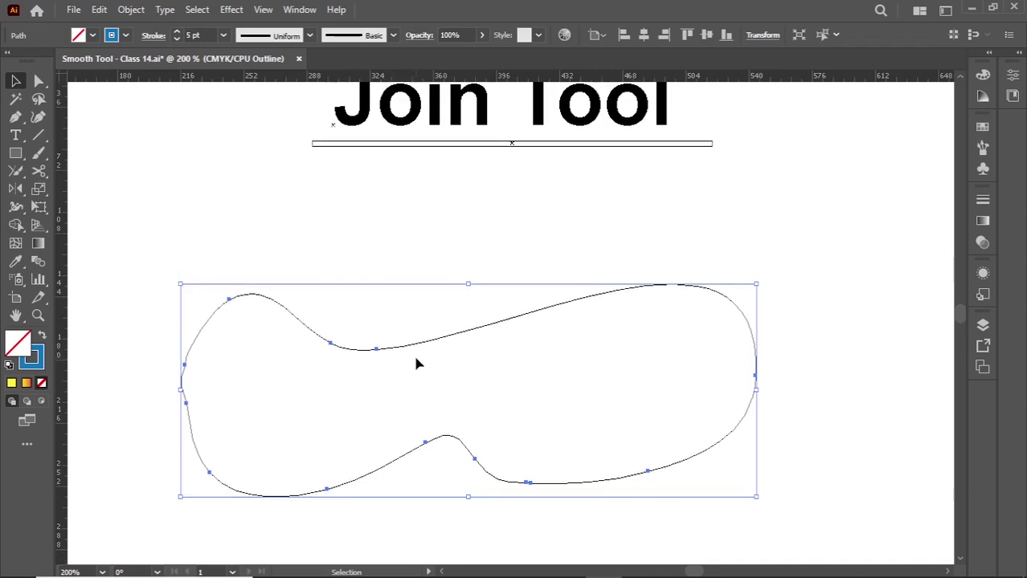
pyautogui.press('Delete')
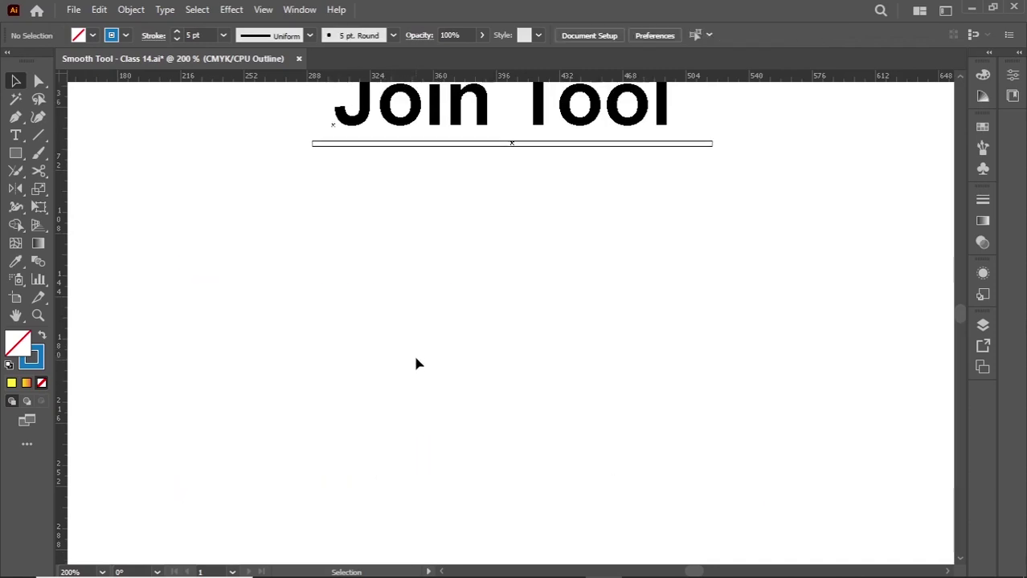
# Draw an open S-shaped curve beneath the Join Tool heading with the Pen tool, rising from its start to a steep upper end
pyautogui.press('p')
pyautogui.click(224, 340)
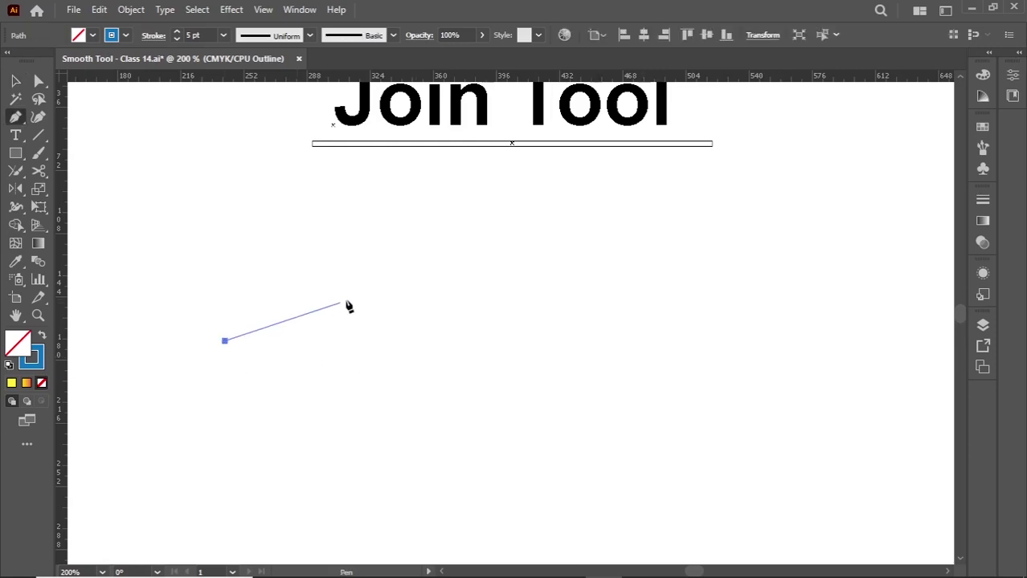
pyautogui.moveTo(371, 289); pyautogui.dragTo(462, 299)
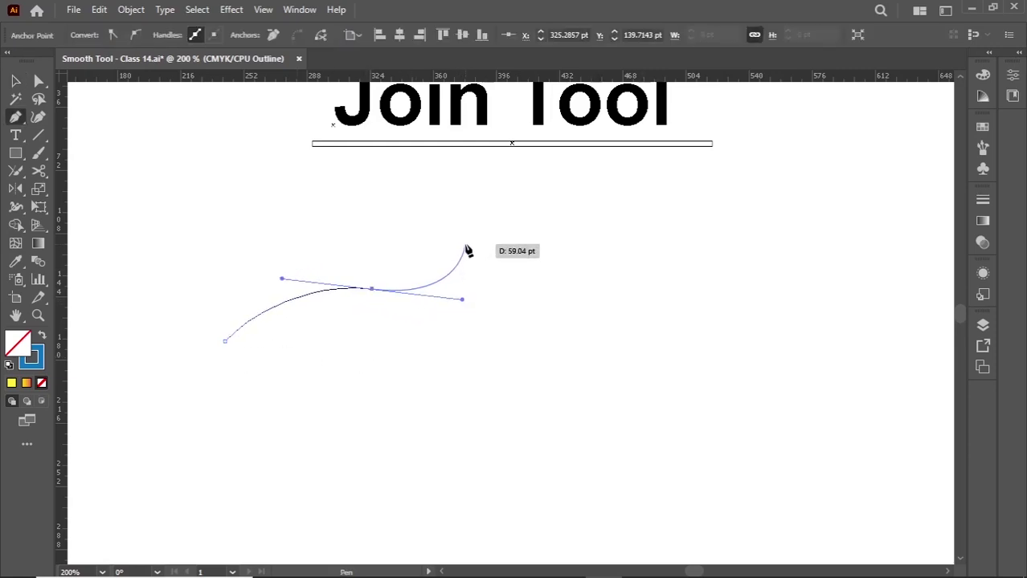
pyautogui.moveTo(470, 243); pyautogui.dragTo(60, 112)
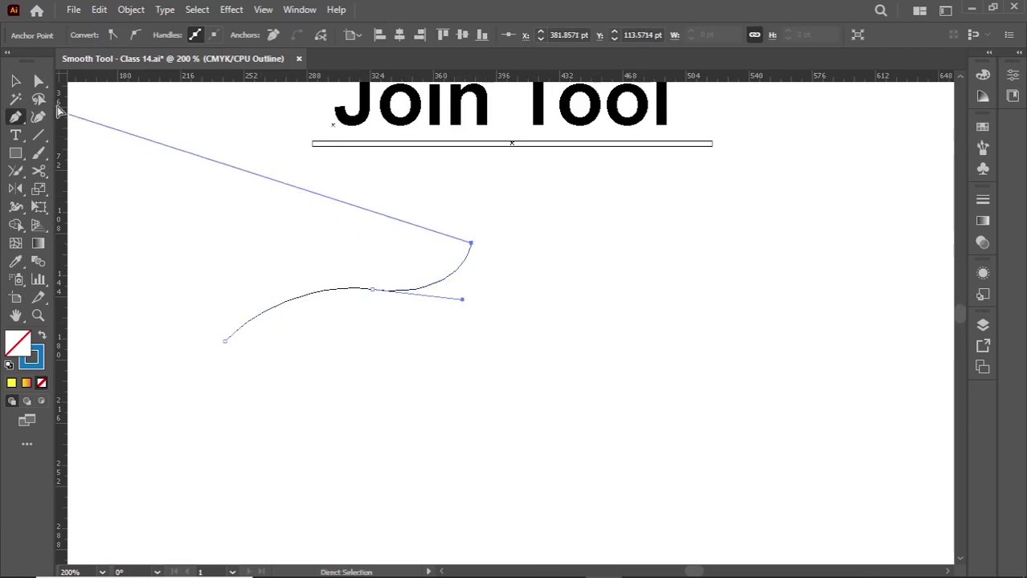
pyautogui.click(15, 80)
pyautogui.click(271, 230)
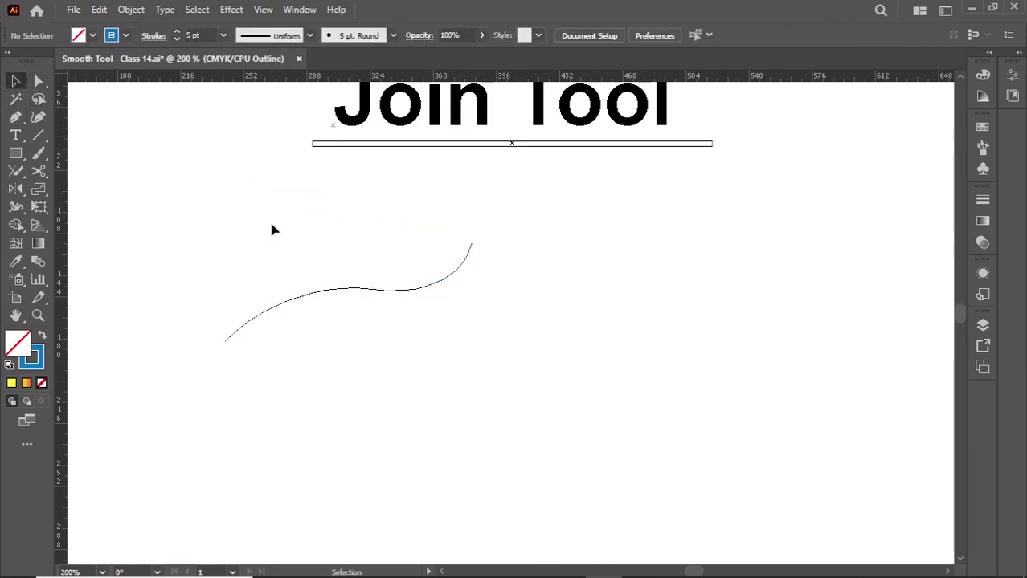
# Reflect a copy of the curve across the vertical axis through its upper end point to form a symmetrical peak
pyautogui.moveTo(262, 223); pyautogui.dragTo(489, 387)
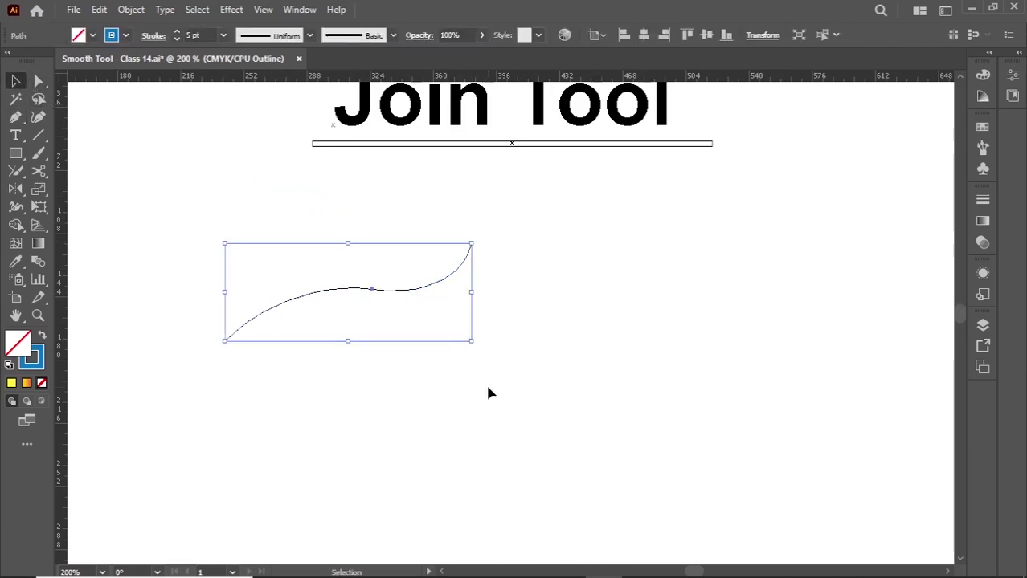
pyautogui.press('o')
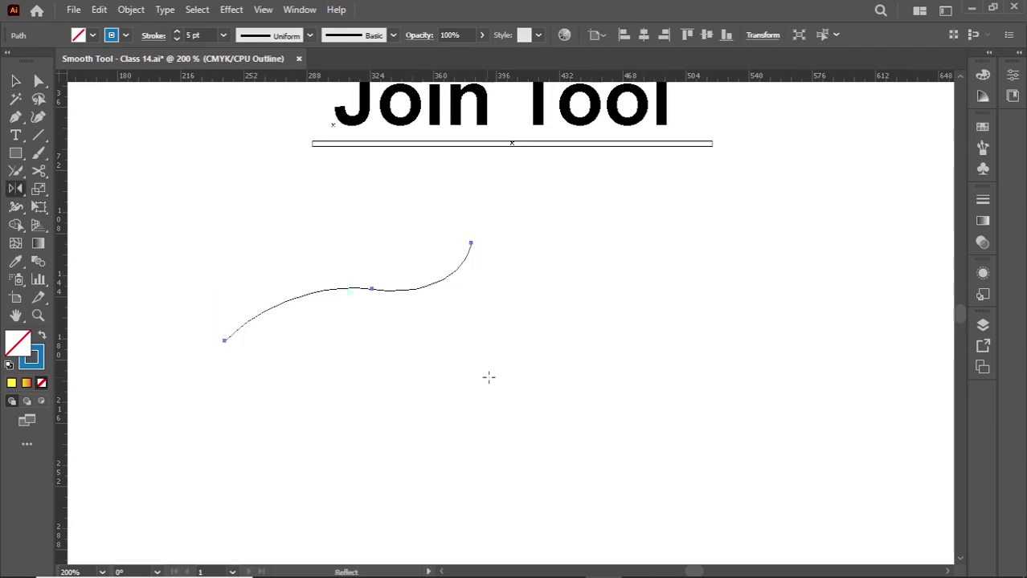
pyautogui.keyDown('alt'); pyautogui.click(471, 244); pyautogui.keyUp('alt')
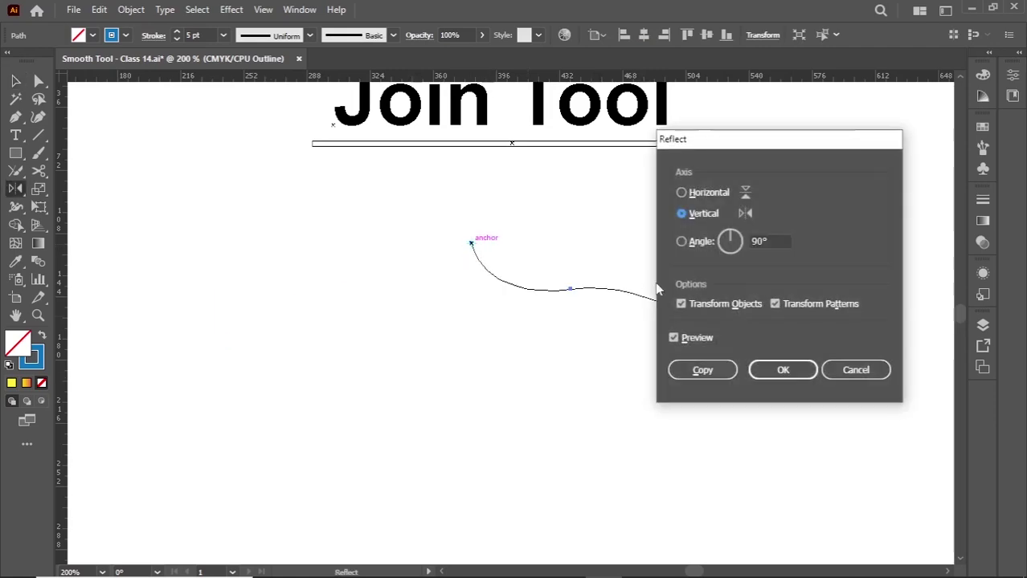
pyautogui.click(694, 371)
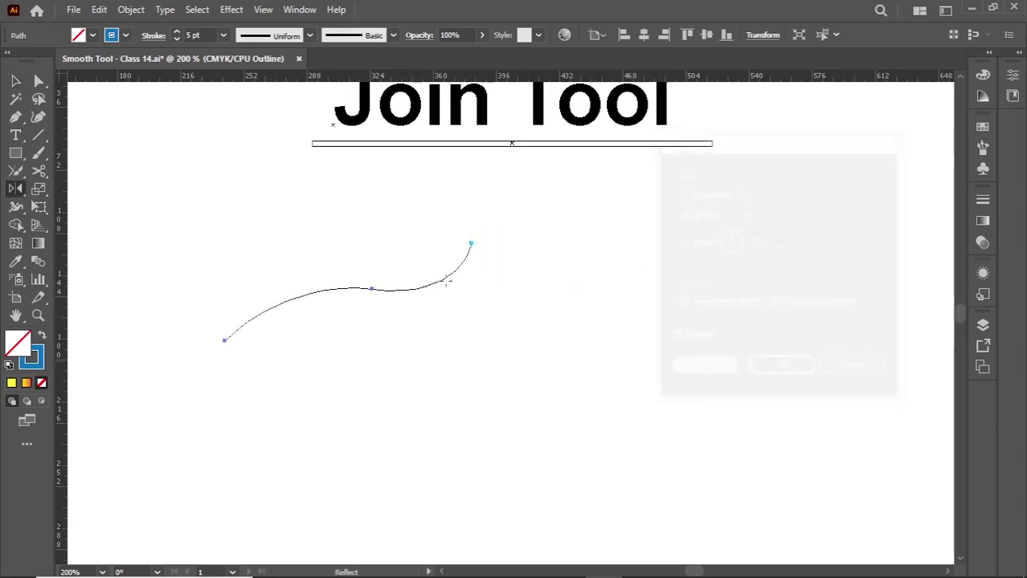
pyautogui.click(16, 82)
pyautogui.click(371, 239)
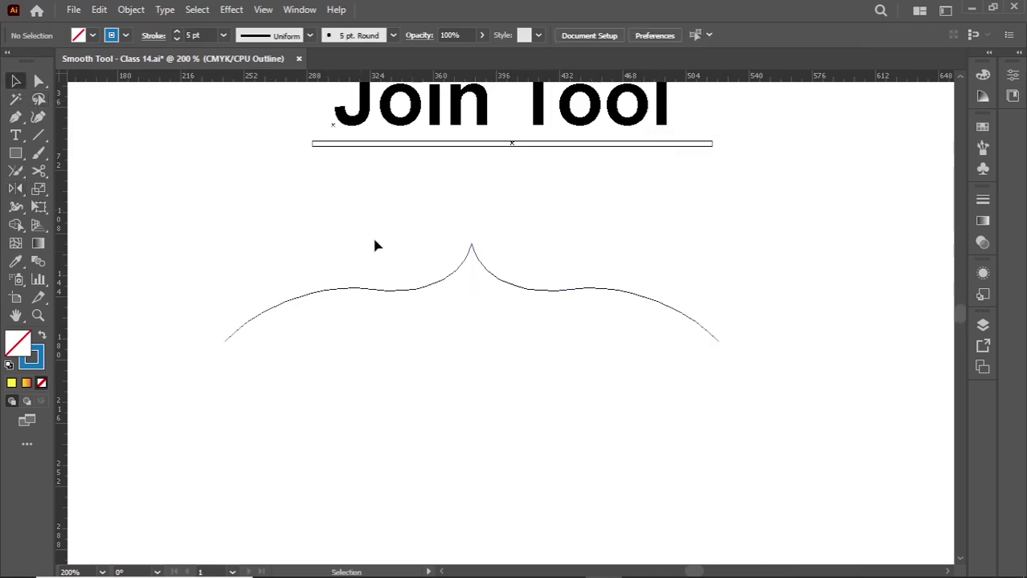
# Select each half of the mirrored curve, then both together, to examine whether they are separate paths
pyautogui.moveTo(373, 241); pyautogui.dragTo(294, 355)
pyautogui.moveTo(623, 241); pyautogui.dragTo(552, 388)
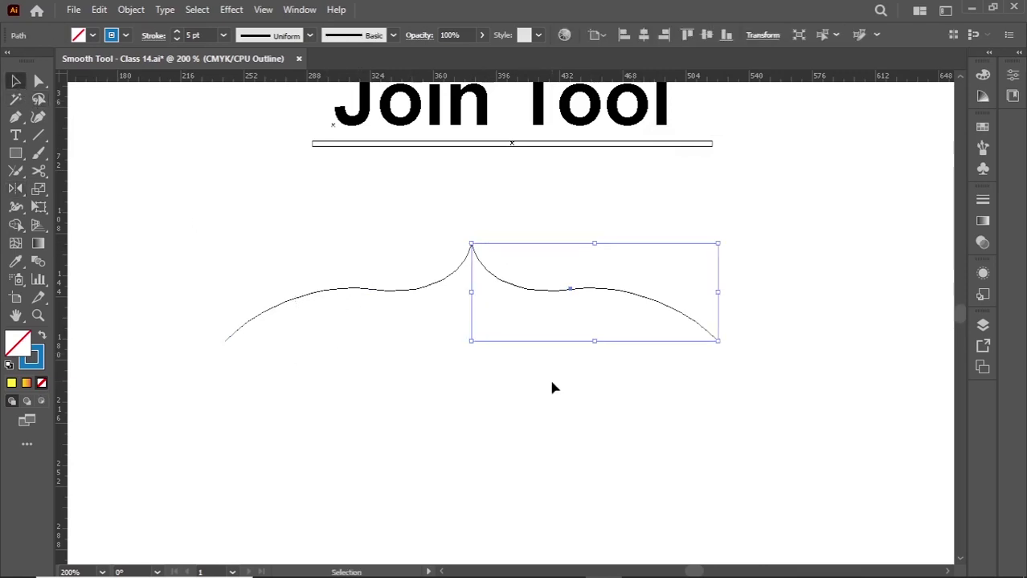
pyautogui.moveTo(360, 200); pyautogui.dragTo(549, 320)
pyautogui.rightClick(554, 304)
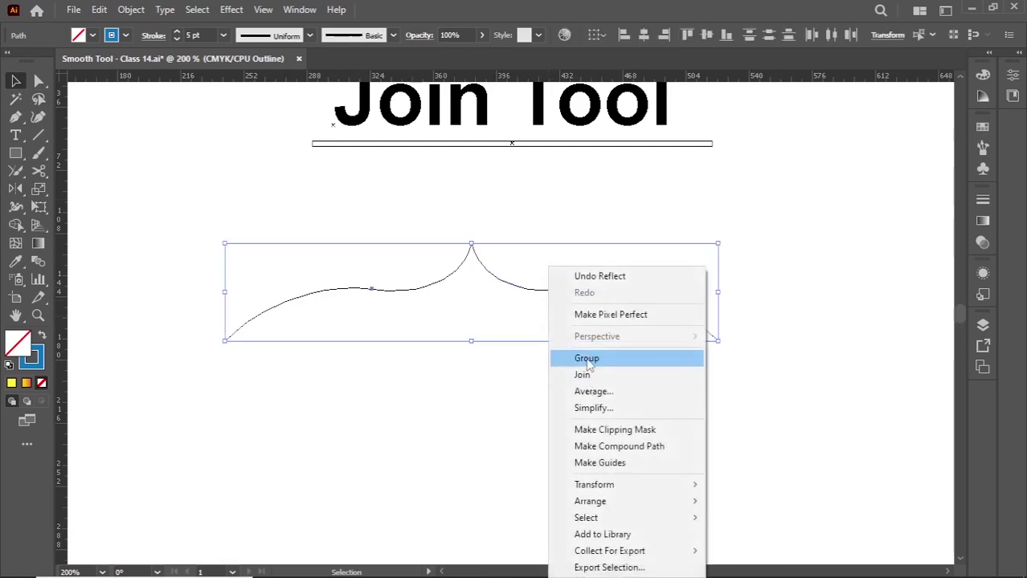
pyautogui.click(499, 406)
pyautogui.click(498, 406)
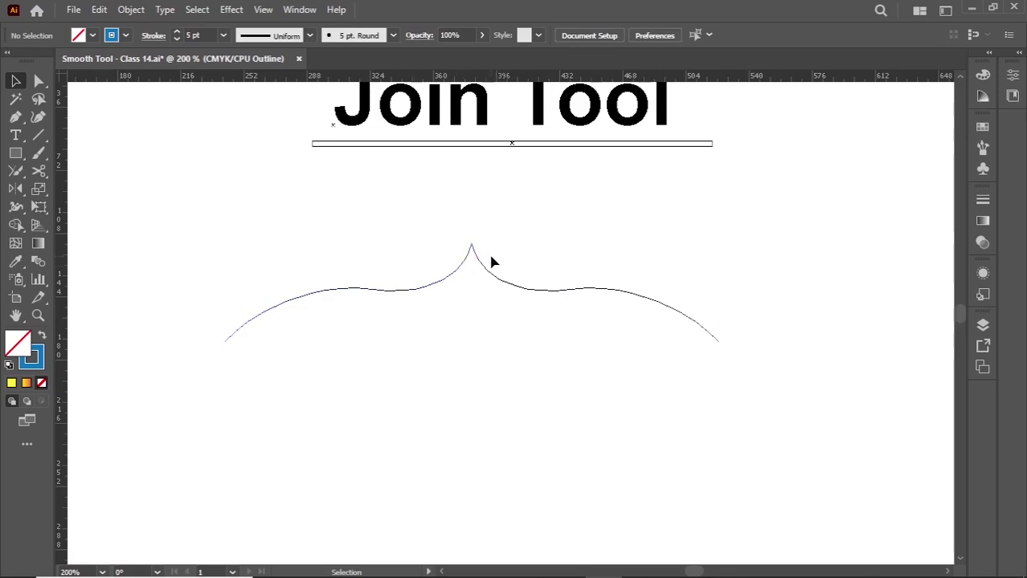
# Return to Preview view and merge the two halves' touching ends at the central peak with the Join tool
pyautogui.scroll(2, 487, 269)
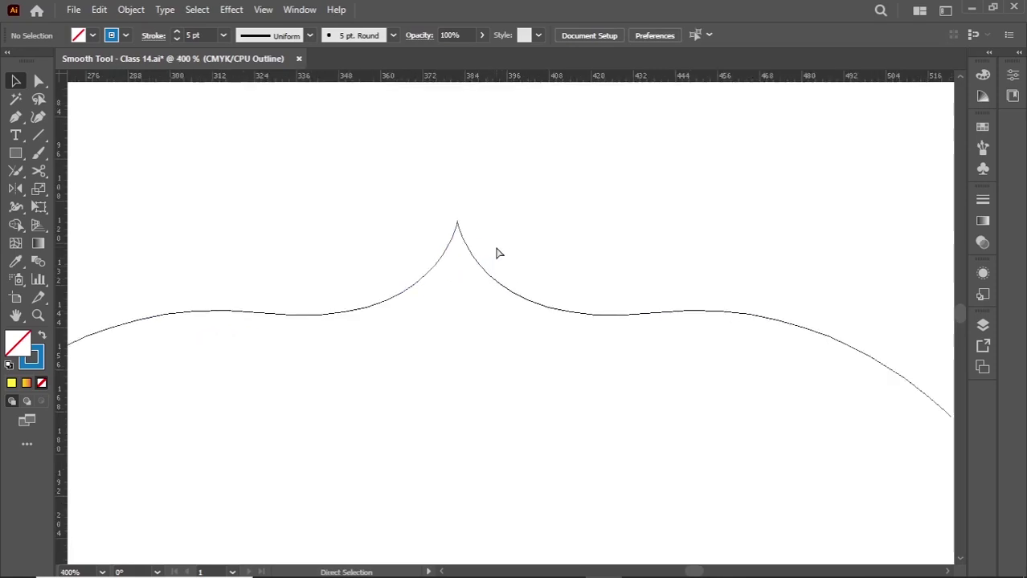
pyautogui.hotkey('ctrl', 'y')
pyautogui.moveTo(499, 172)
pyautogui.mouseDown()
pyautogui.moveTo(331, 368)
pyautogui.moveTo(337, 353)
pyautogui.mouseUp()
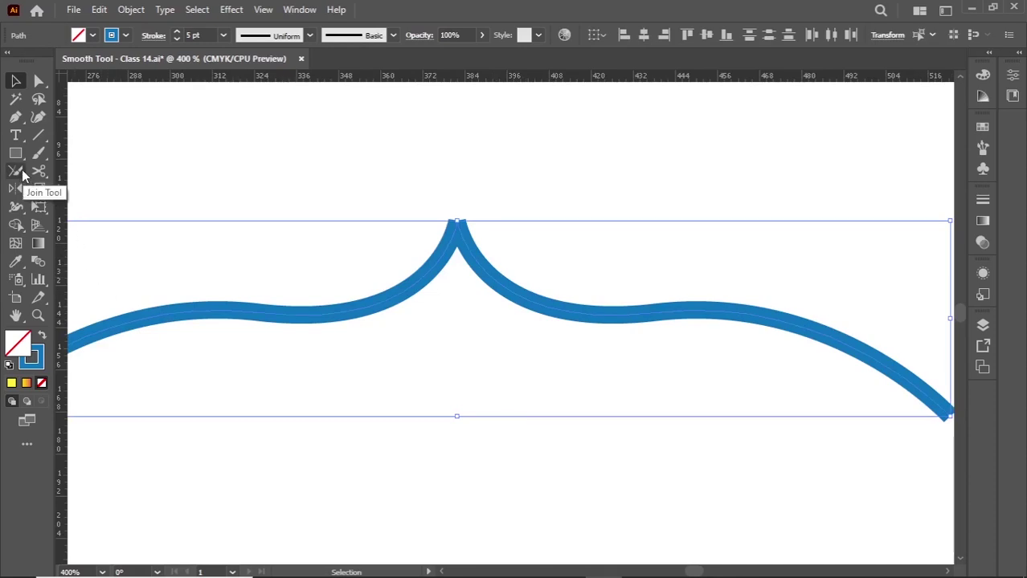
pyautogui.moveTo(20, 172)
pyautogui.mouseDown()
pyautogui.moveTo(72, 245)
pyautogui.moveTo(71, 227)
pyautogui.moveTo(73, 245)
pyautogui.mouseUp()
pyautogui.moveTo(459, 221); pyautogui.dragTo(457, 201)
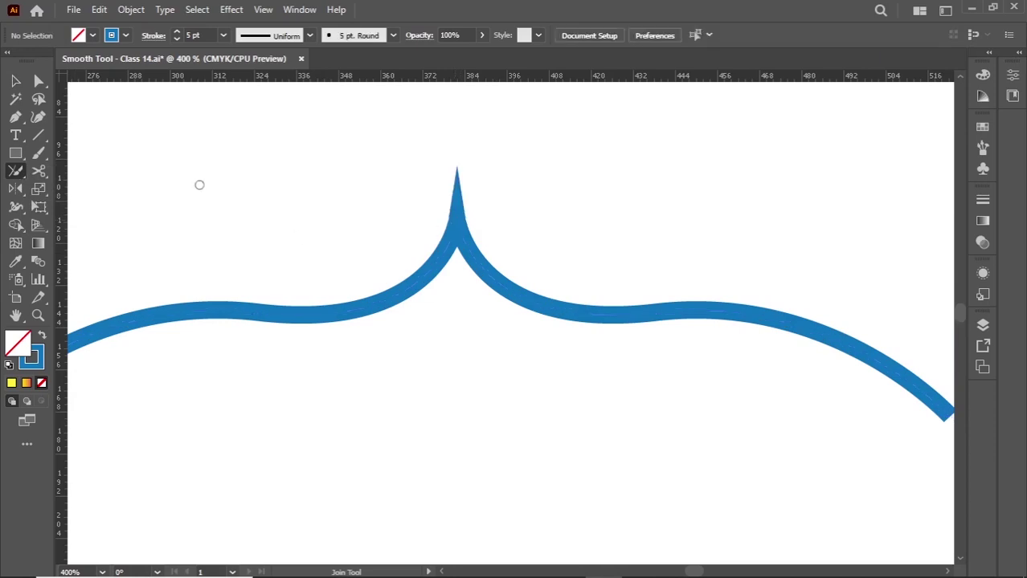
pyautogui.press('v')
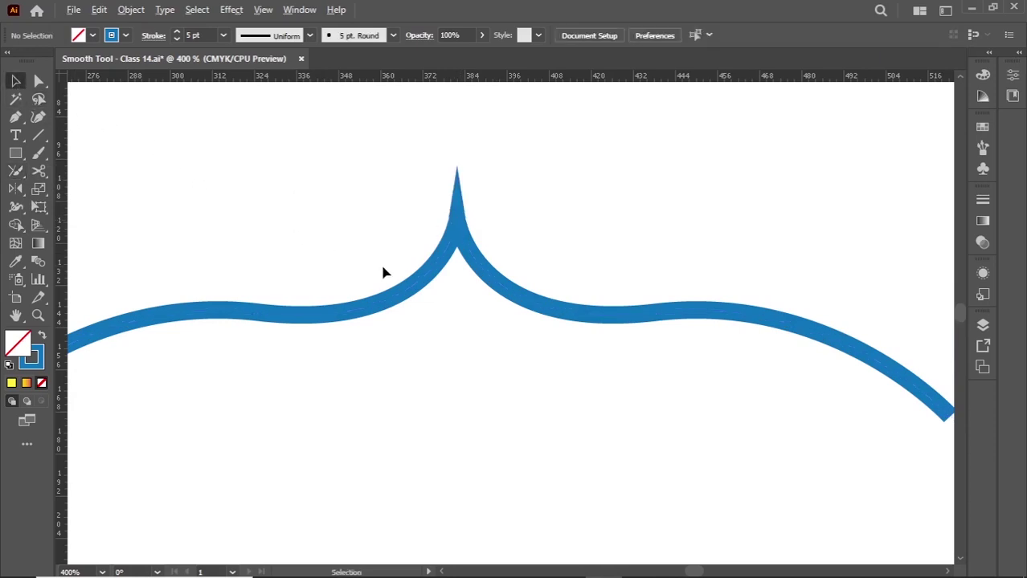
# Select the joined curve as one path and move it slightly up and to the left
pyautogui.scroll(-1, 383, 265)
pyautogui.click(465, 272)
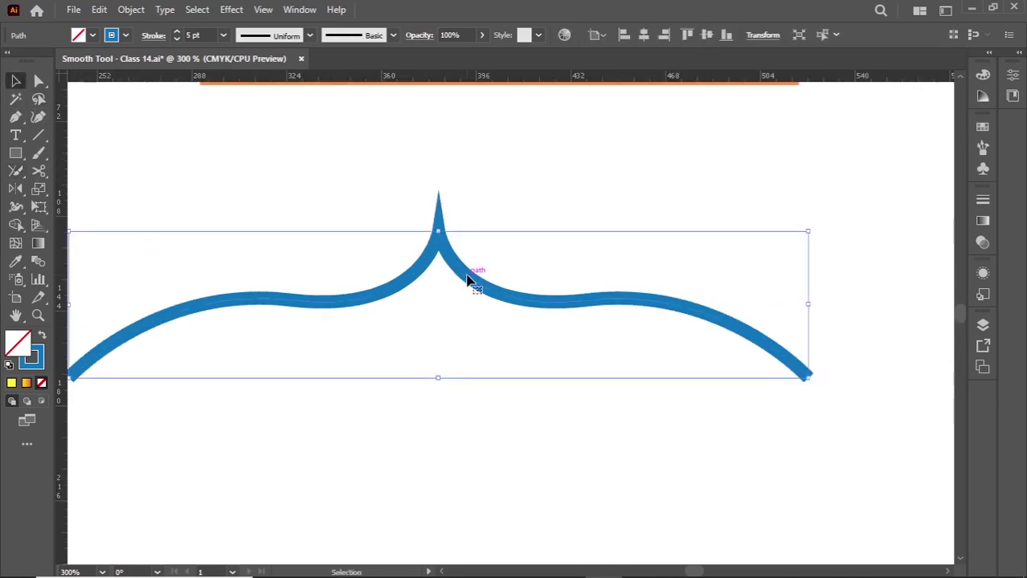
pyautogui.scroll(-1, 418, 291)
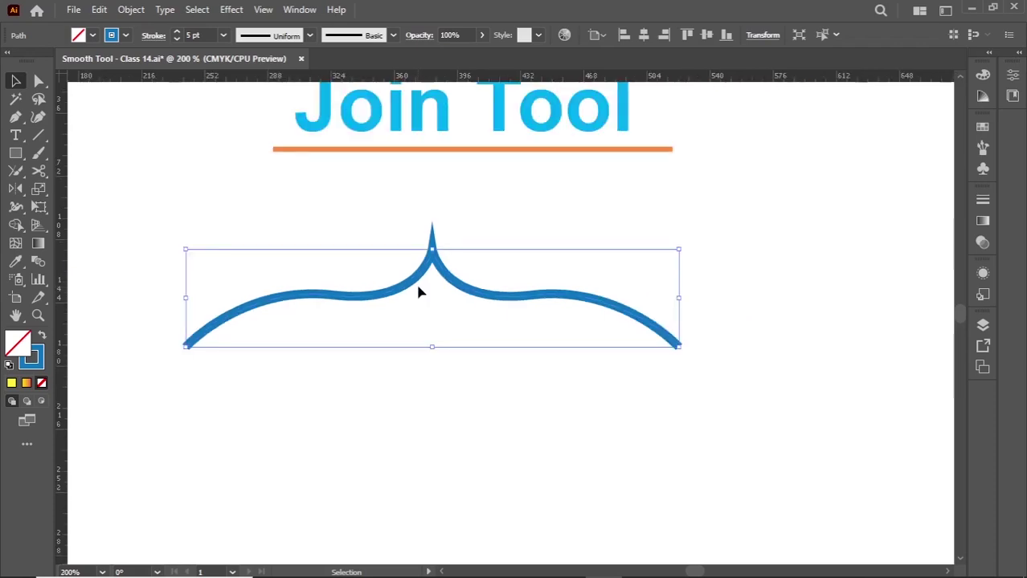
pyautogui.click(402, 305)
pyautogui.click(397, 293)
pyautogui.rightClick(397, 294)
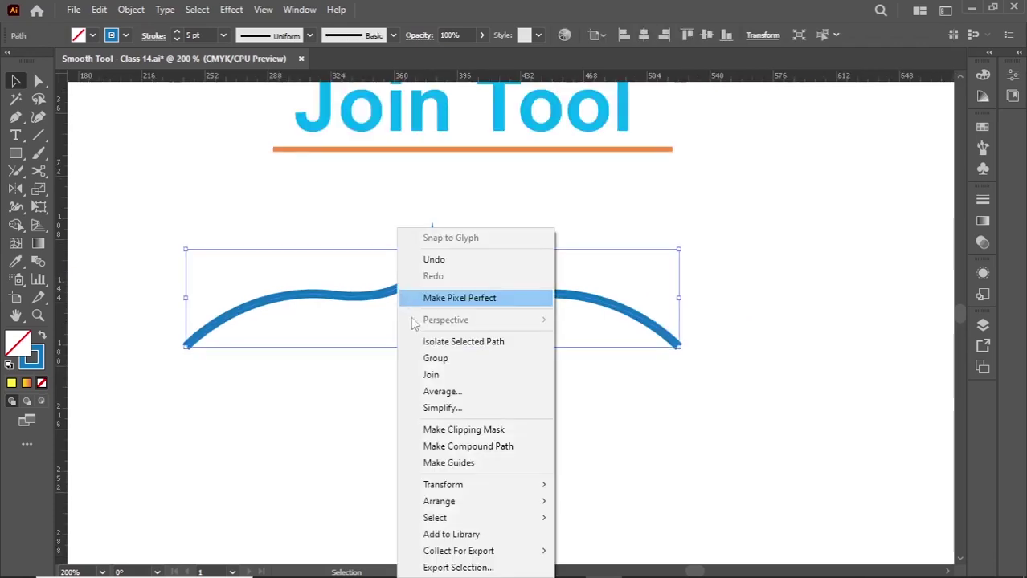
pyautogui.click(341, 340)
pyautogui.moveTo(459, 288)
pyautogui.mouseDown()
pyautogui.moveTo(441, 279)
pyautogui.moveTo(449, 281)
pyautogui.mouseUp()
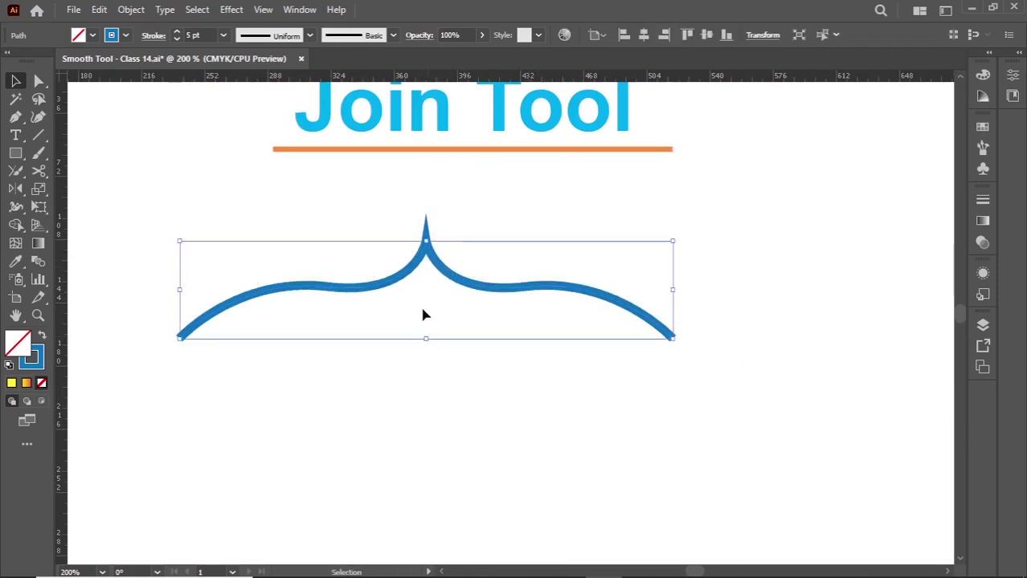
# Try to connect the curve's two distant lower ends with the Join tool
pyautogui.click(289, 333)
pyautogui.moveTo(158, 301); pyautogui.dragTo(409, 336)
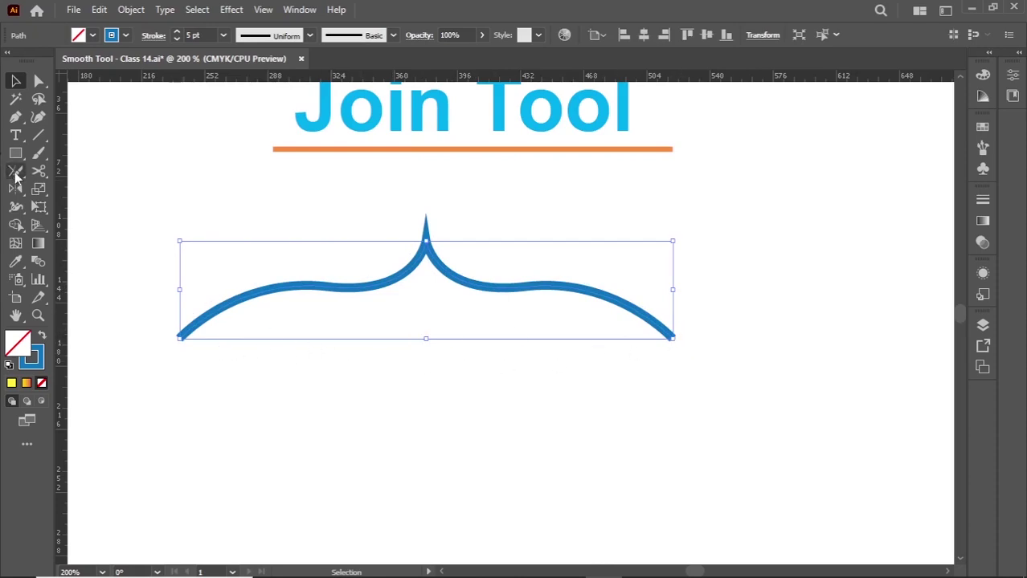
pyautogui.click(15, 171)
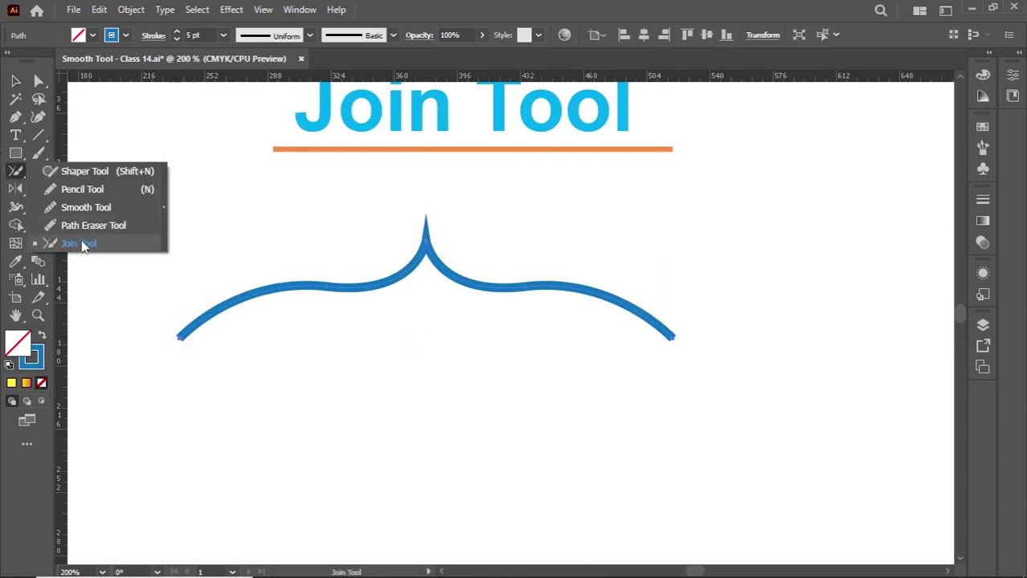
pyautogui.click(81, 244)
pyautogui.moveTo(178, 338)
pyautogui.mouseDown()
pyautogui.moveTo(447, 331)
pyautogui.moveTo(673, 339)
pyautogui.moveTo(590, 350)
pyautogui.moveTo(172, 341)
pyautogui.mouseUp()
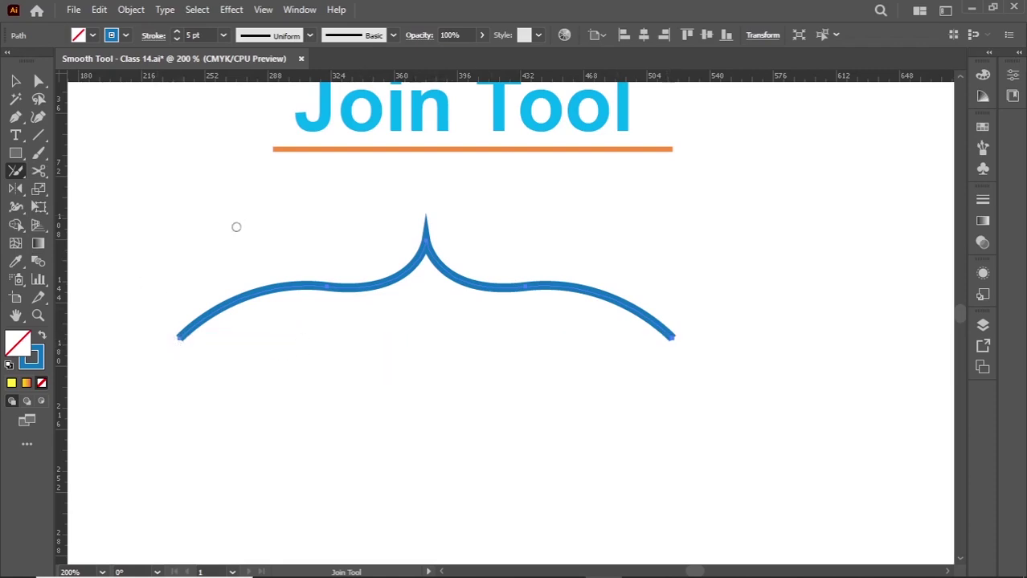
pyautogui.press('v')
pyautogui.click(97, 149)
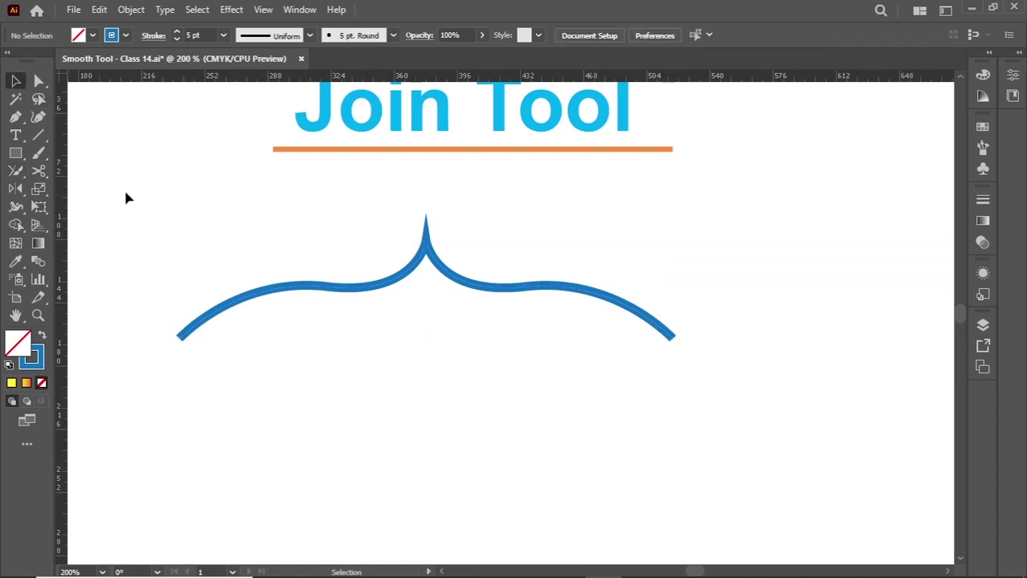
# Close the curve with a straight base between its two lower ends using the Path Join command
pyautogui.moveTo(148, 210); pyautogui.dragTo(447, 355)
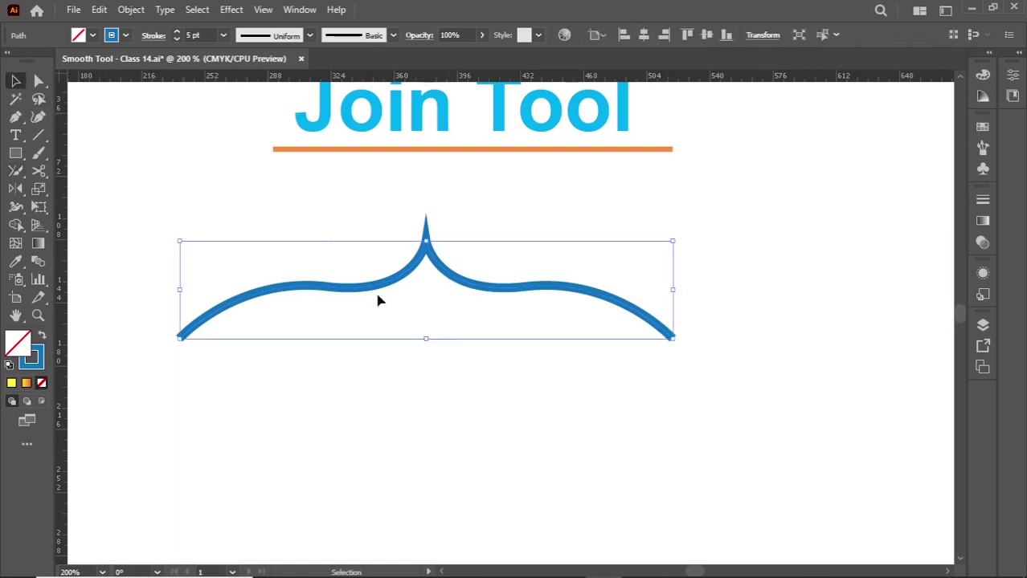
pyautogui.click(131, 9)
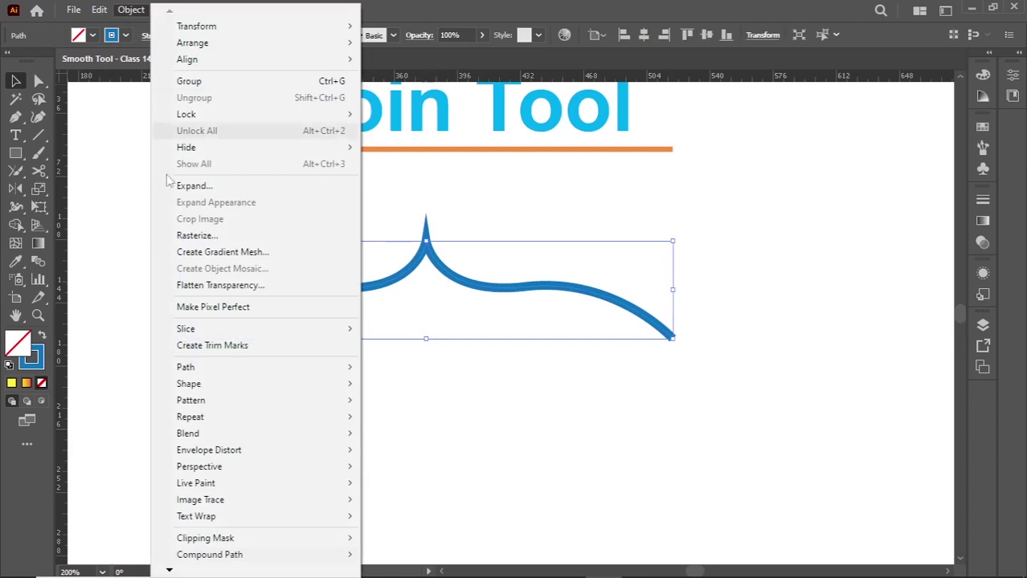
pyautogui.moveTo(201, 375)
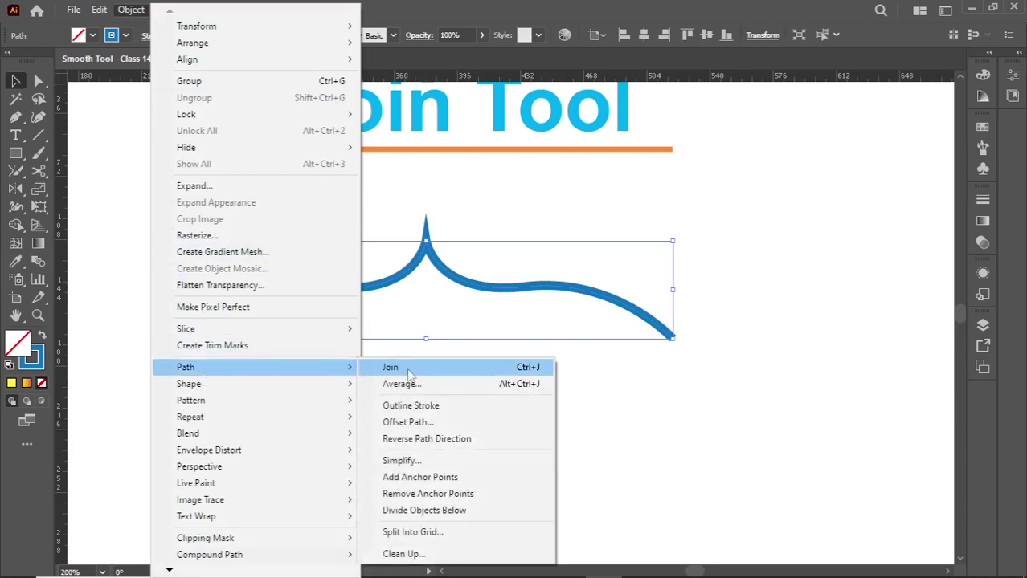
pyautogui.click(450, 369)
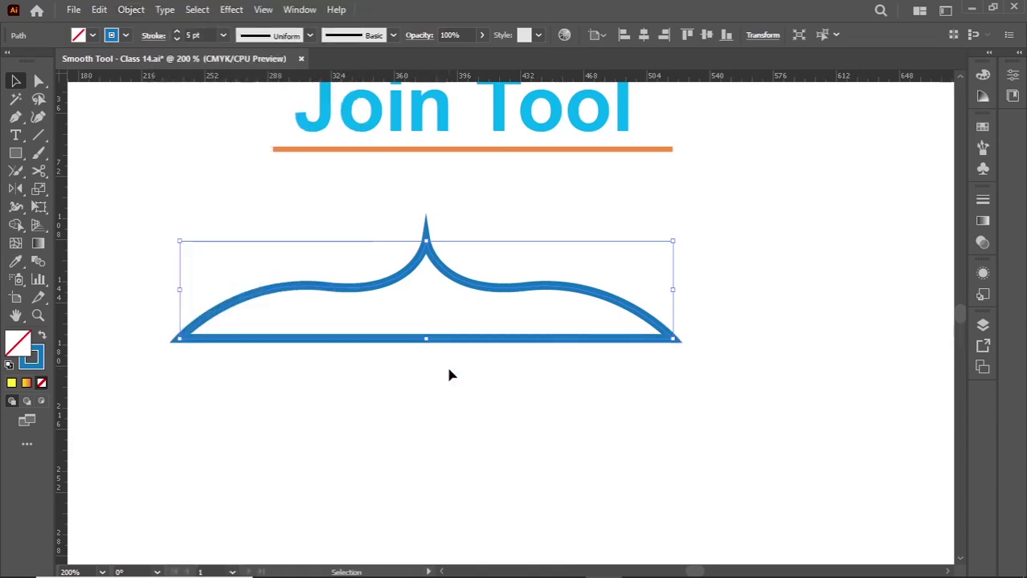
# Review where the Path Join command is found, and delete the closed peaked shape
pyautogui.click(179, 341)
pyautogui.click(131, 10)
pyautogui.moveTo(186, 372)
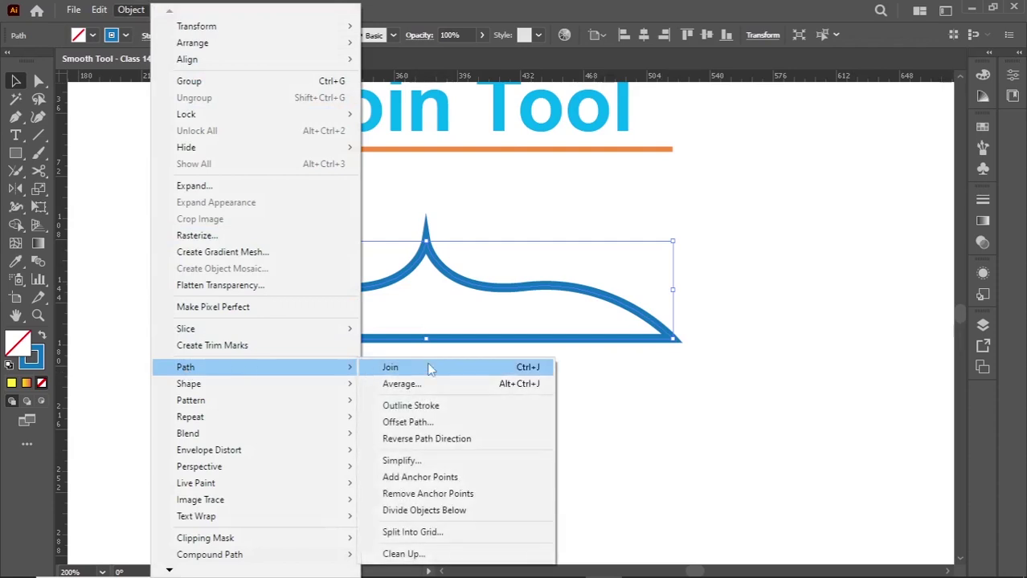
pyautogui.click(105, 256)
pyautogui.moveTo(178, 229); pyautogui.dragTo(447, 397)
pyautogui.press('Delete')
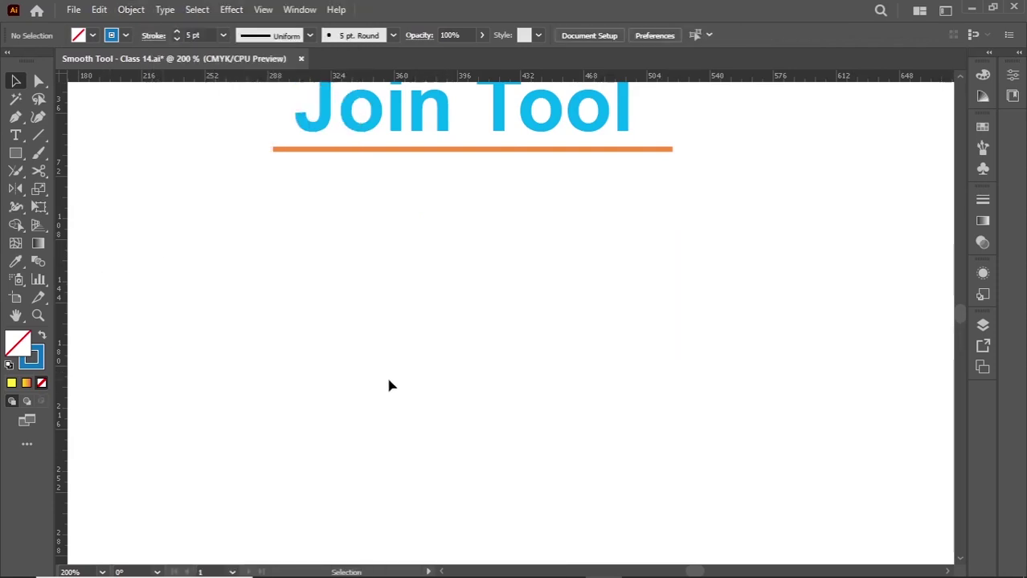
# Draw an open freeform outline with an inward hook beneath the Join Tool heading with the Pencil tool
pyautogui.press('n')
pyautogui.moveTo(299, 354)
pyautogui.mouseDown()
pyautogui.moveTo(397, 243)
pyautogui.moveTo(584, 335)
pyautogui.moveTo(480, 418)
pyautogui.moveTo(449, 326)
pyautogui.moveTo(378, 371)
pyautogui.mouseUp()
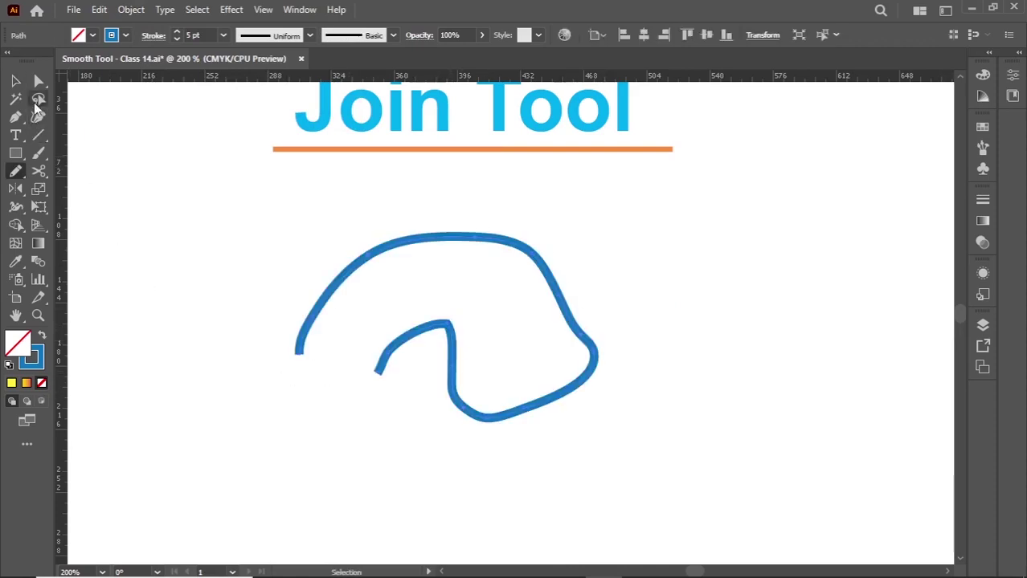
pyautogui.click(14, 83)
# Close the freeform outline with a straight segment between its open ends using the Path Join command, and deselect it
pyautogui.moveTo(184, 238)
pyautogui.mouseDown()
pyautogui.moveTo(424, 404)
pyautogui.moveTo(322, 362)
pyautogui.mouseUp()
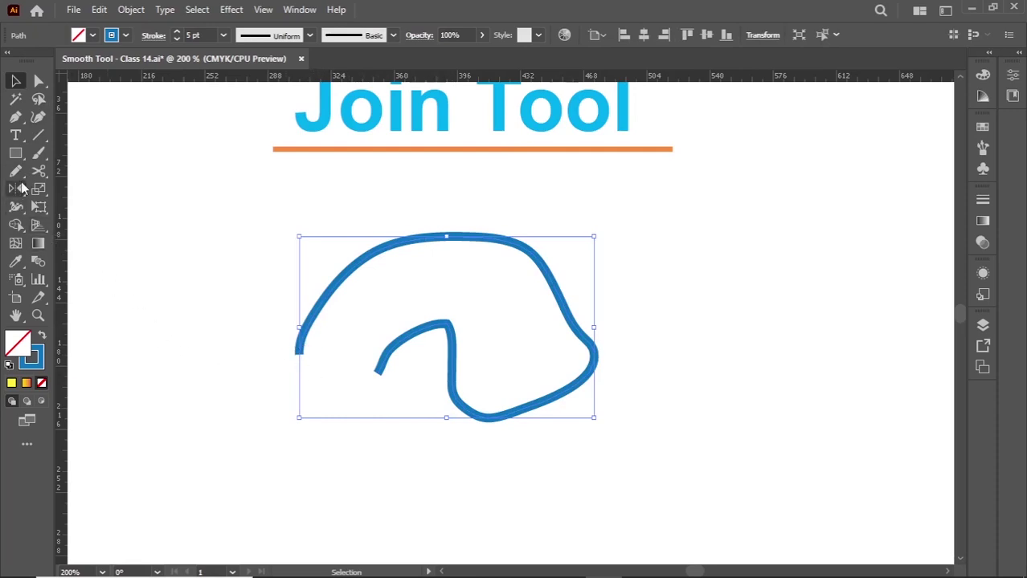
pyautogui.click(131, 10)
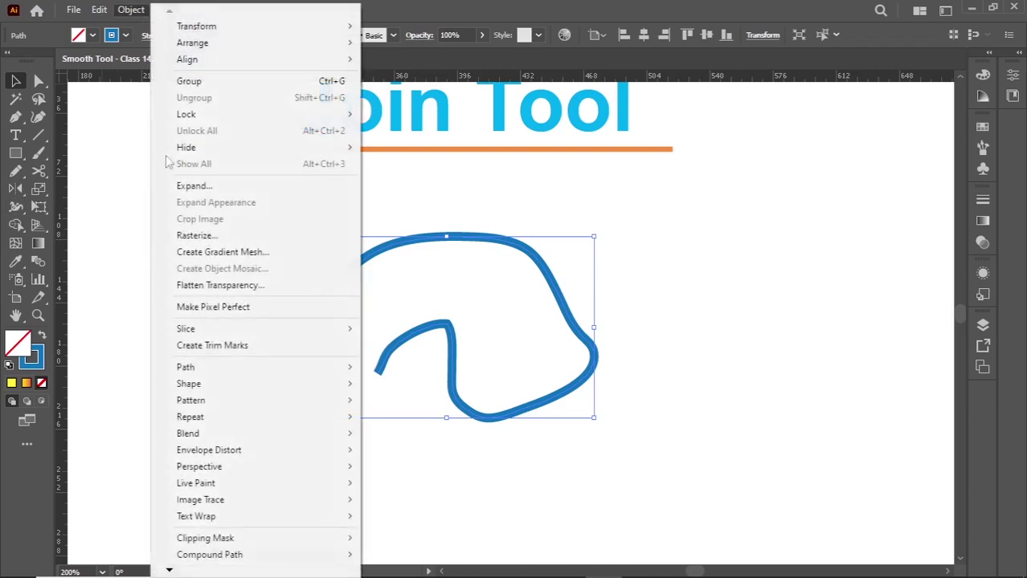
pyautogui.moveTo(223, 367)
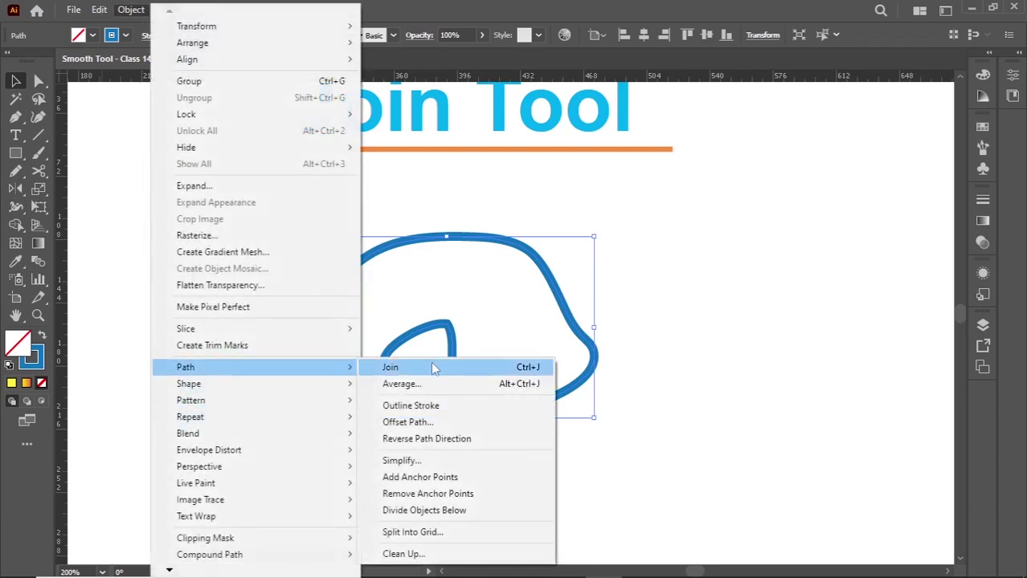
pyautogui.click(432, 367)
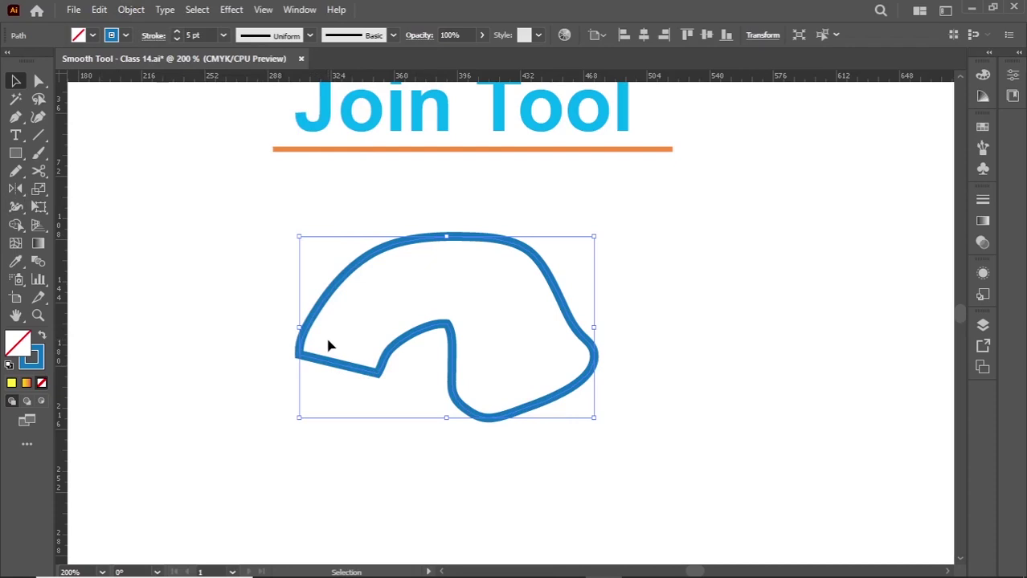
pyautogui.click(245, 232)
pyautogui.hotkey('ctrl', '1')
pyautogui.moveTo(248, 232); pyautogui.dragTo(366, 221)
pyautogui.click(12, 193)
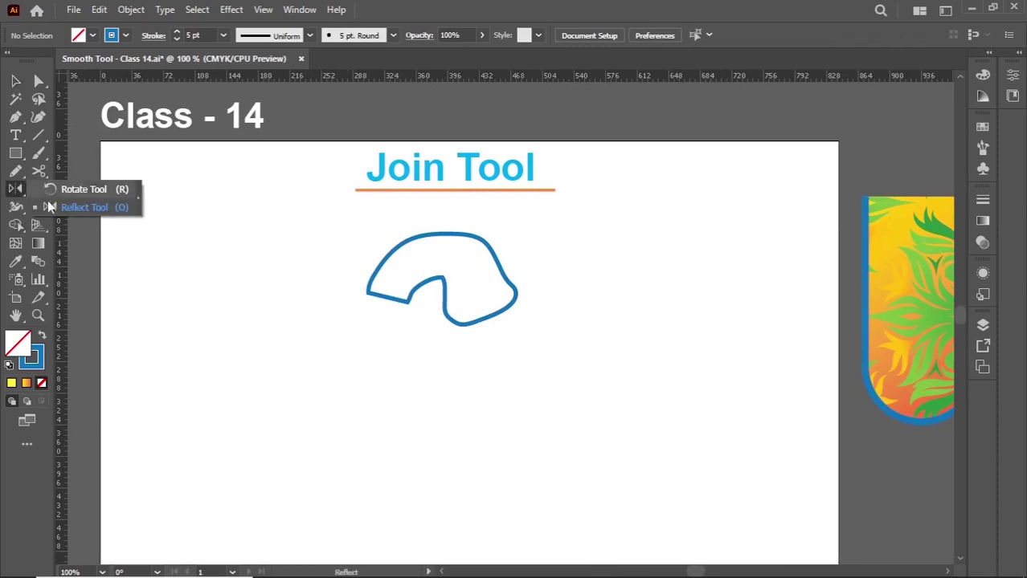
pyautogui.click(15, 171)
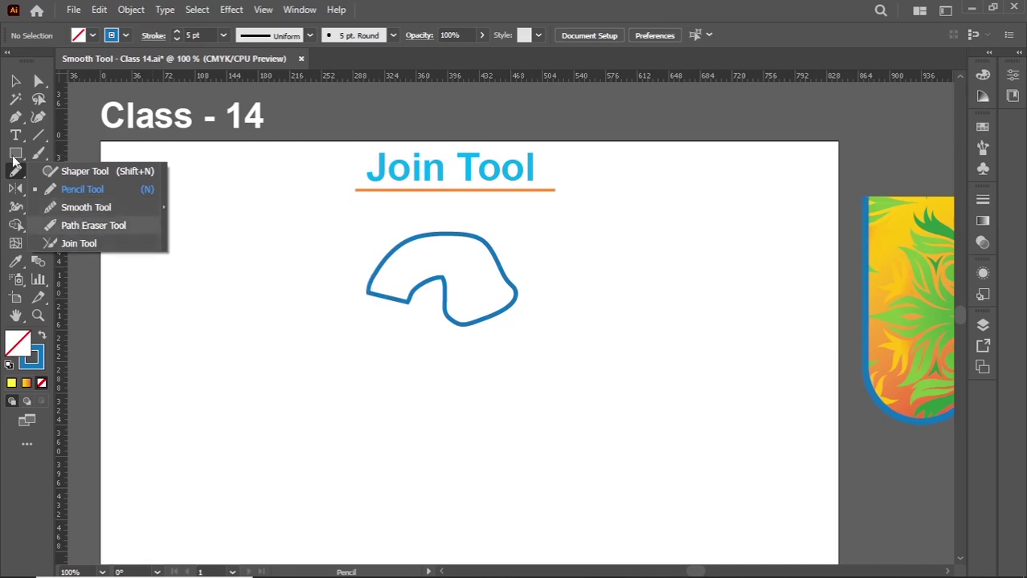
pyautogui.click(15, 81)
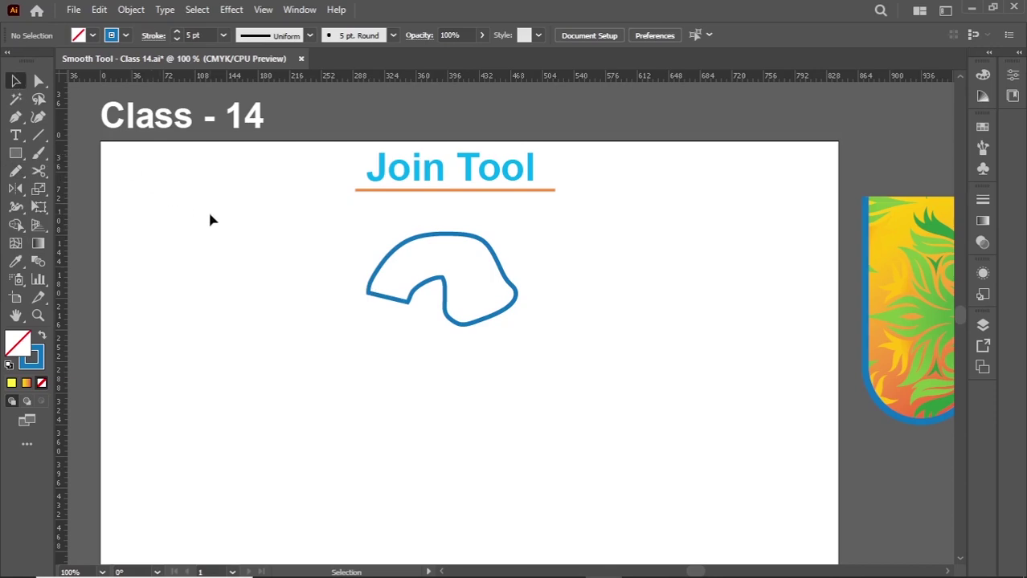